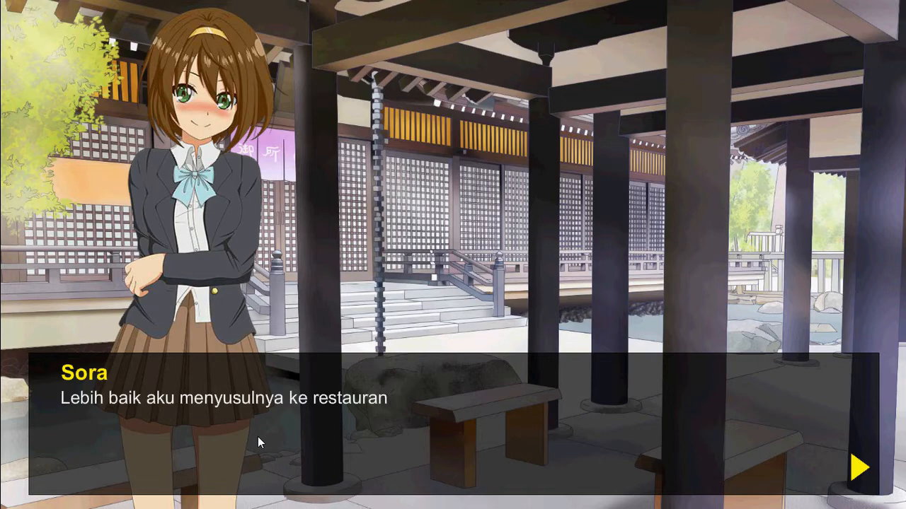
# Test the movie, start the game and play through the Sora and Miho dialogue, closing the preview at the end
pyautogui.click(257, 436)
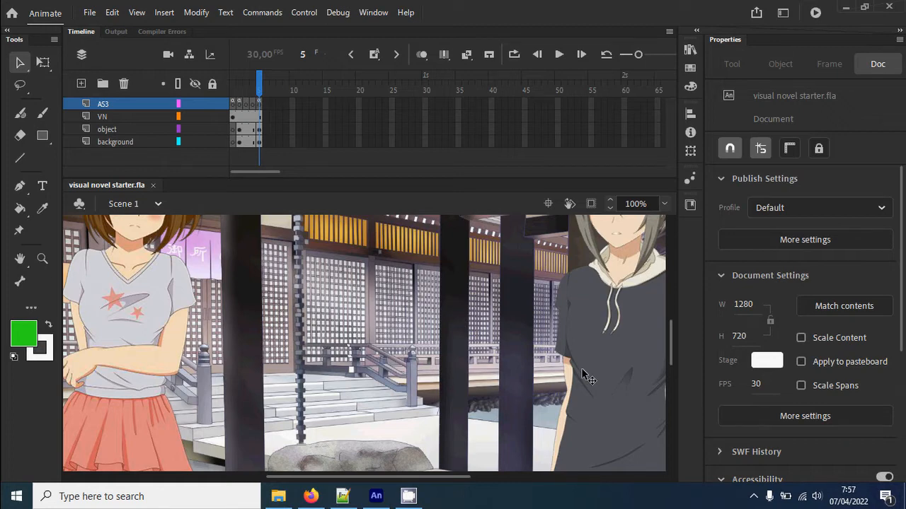
pyautogui.click(259, 106)
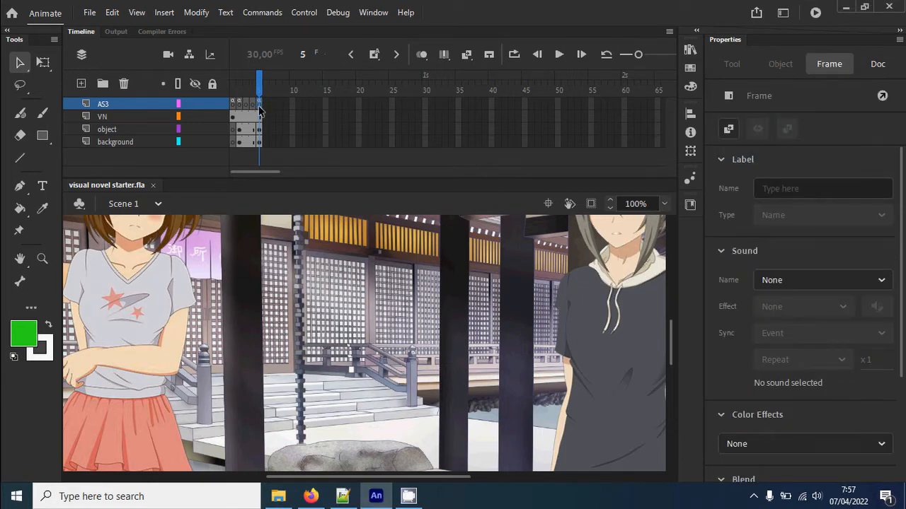
pyautogui.hotkey('ctrl', 'Return')
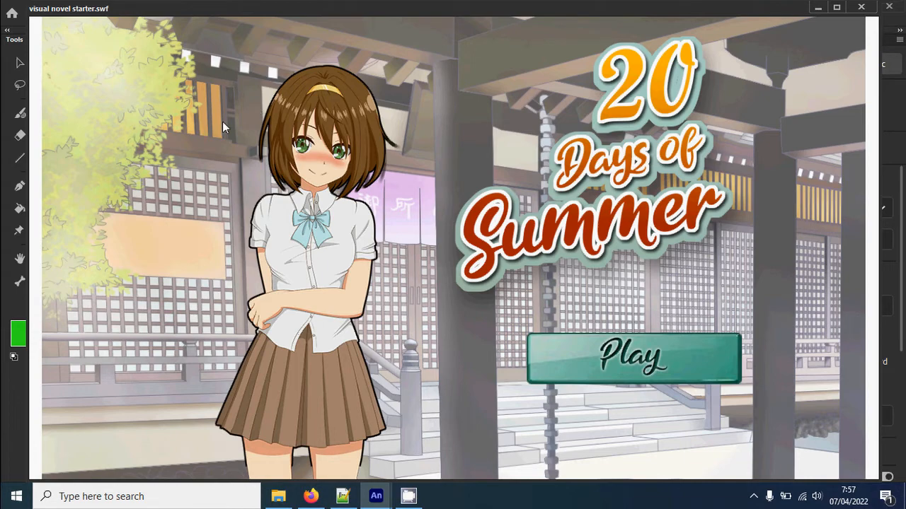
pyautogui.click(695, 379)
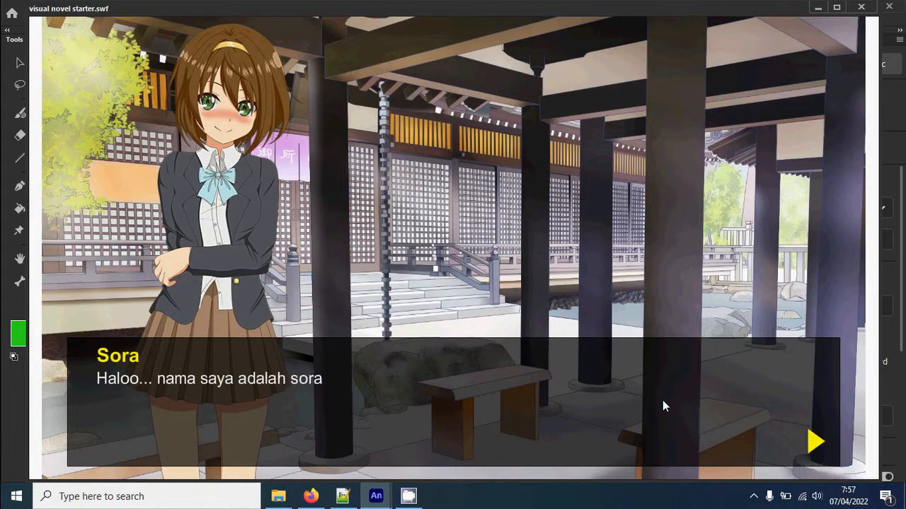
pyautogui.click(662, 399)
pyautogui.click(663, 399)
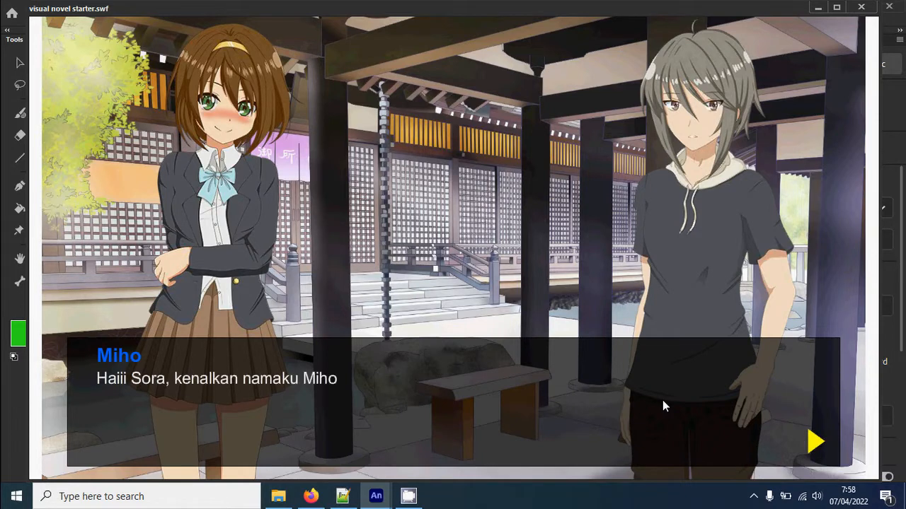
pyautogui.click(662, 399)
pyautogui.click(650, 395)
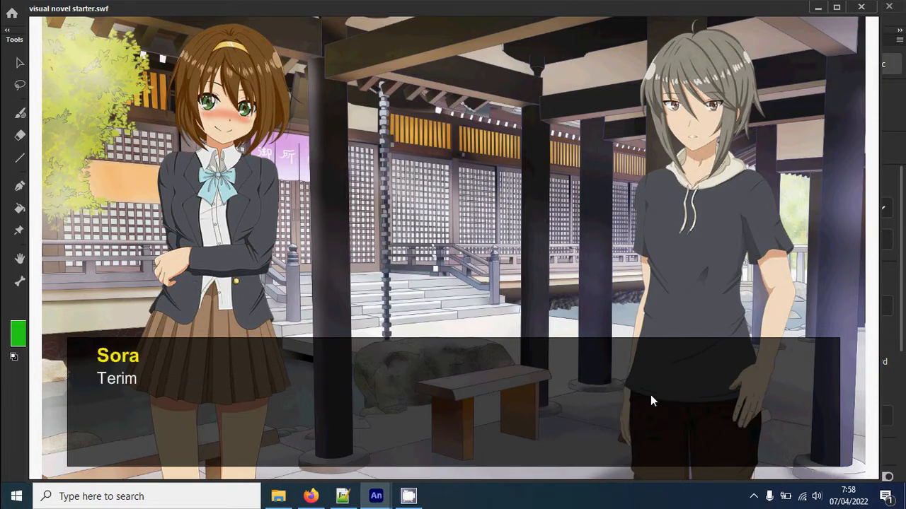
pyautogui.click(650, 395)
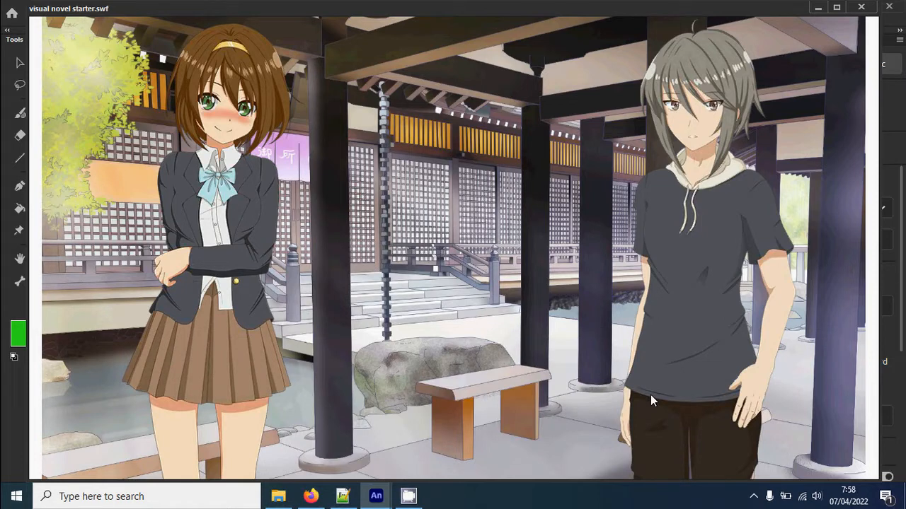
pyautogui.click(861, 8)
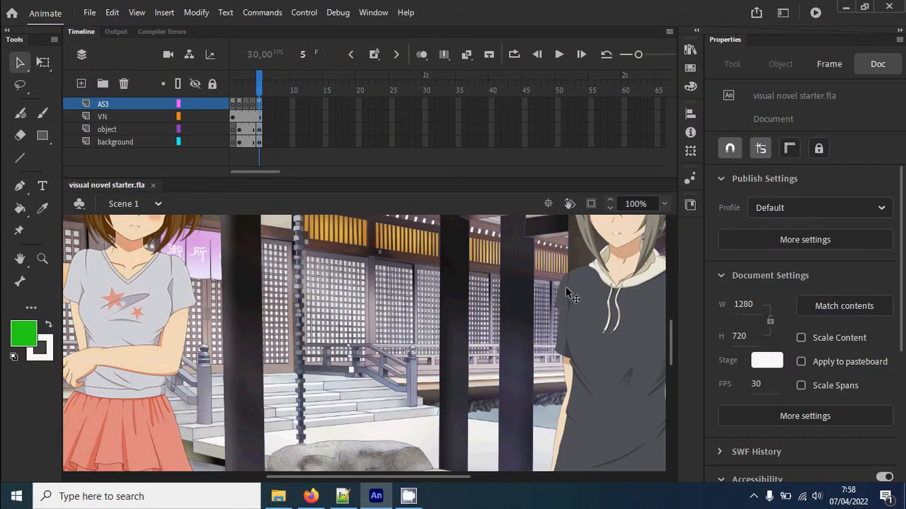
# Open the script of frame 5 on the AS3 layer and enlarge the code text
pyautogui.scroll(-5, 566, 286)
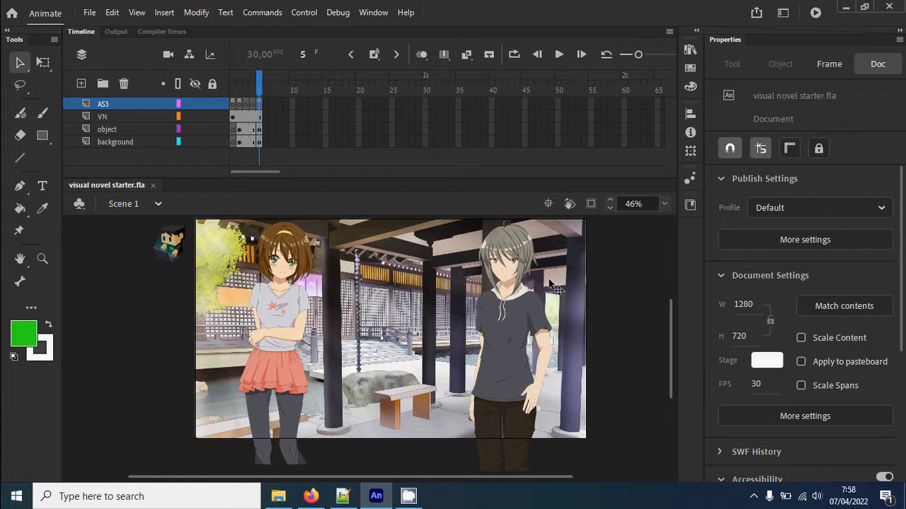
pyautogui.click(259, 104)
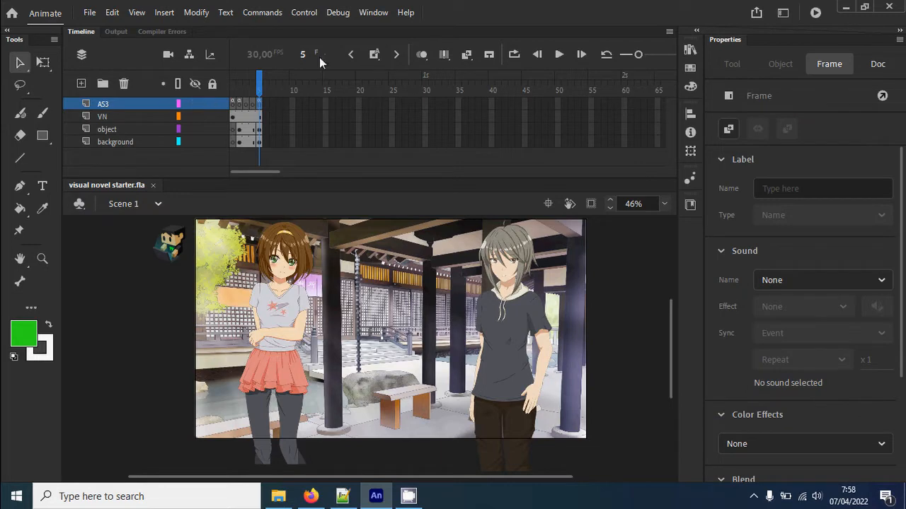
pyautogui.click(373, 12)
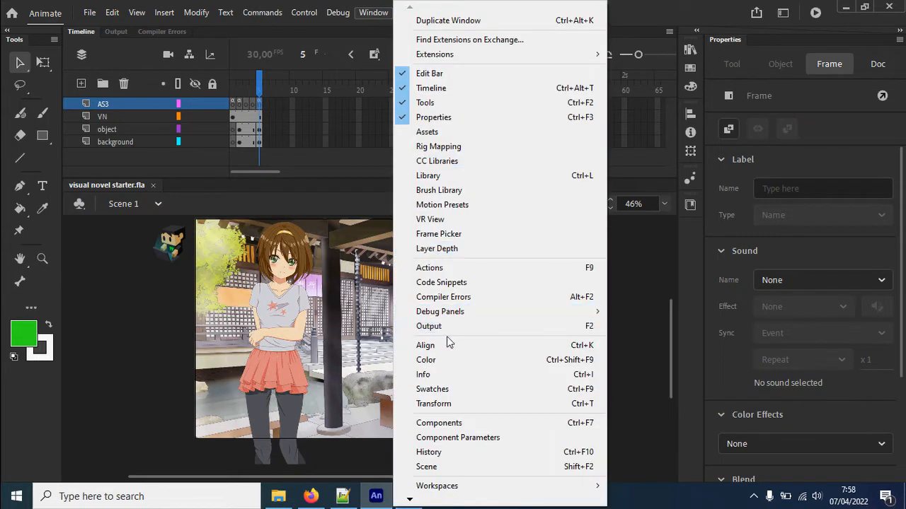
pyautogui.click(442, 268)
pyautogui.keyDown('ctrl'); pyautogui.scroll(5, 392, 303); pyautogui.keyUp('ctrl')
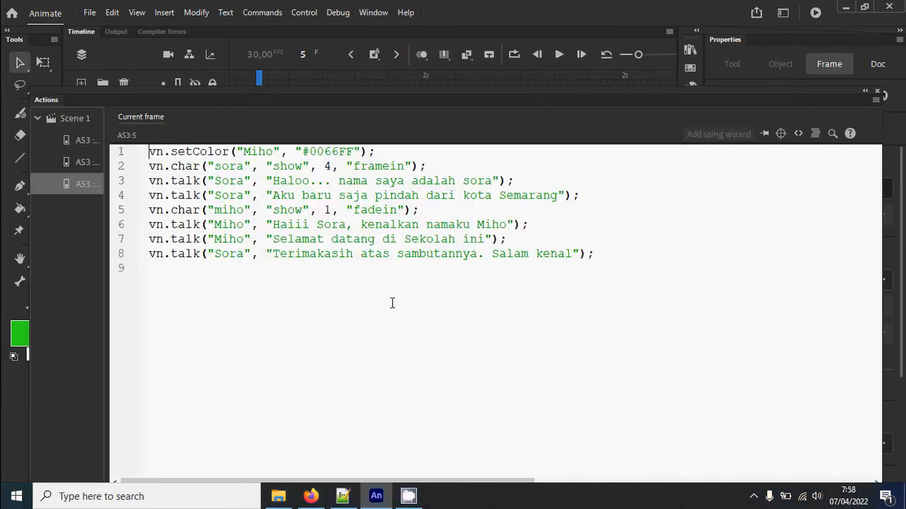
pyautogui.keyDown('ctrl'); pyautogui.scroll(-1, 392, 303); pyautogui.keyUp('ctrl')
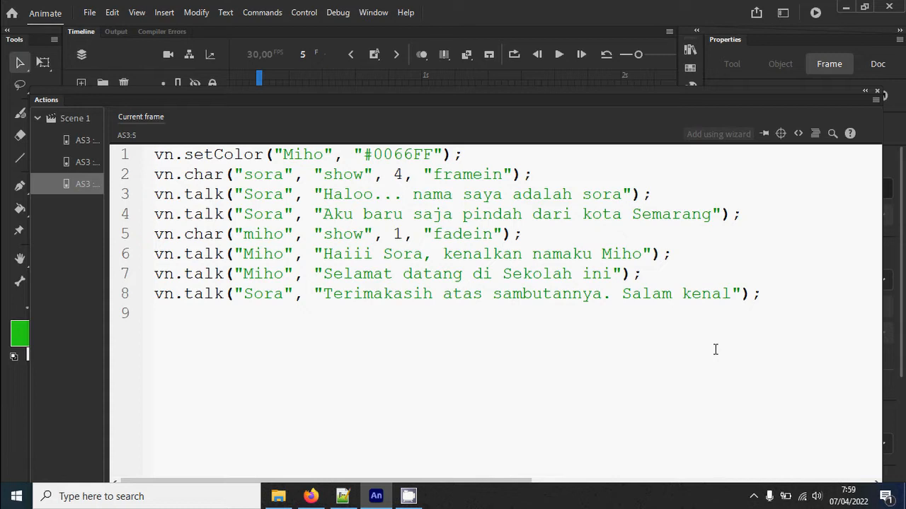
# Add the line vn.ask("Miho", "Sudah saatnya makan siang. Apakah kamu mau ikut?"); below the last talk line
pyautogui.click(773, 302)
pyautogui.press('Return')
pyautogui.write('vn.ask("')
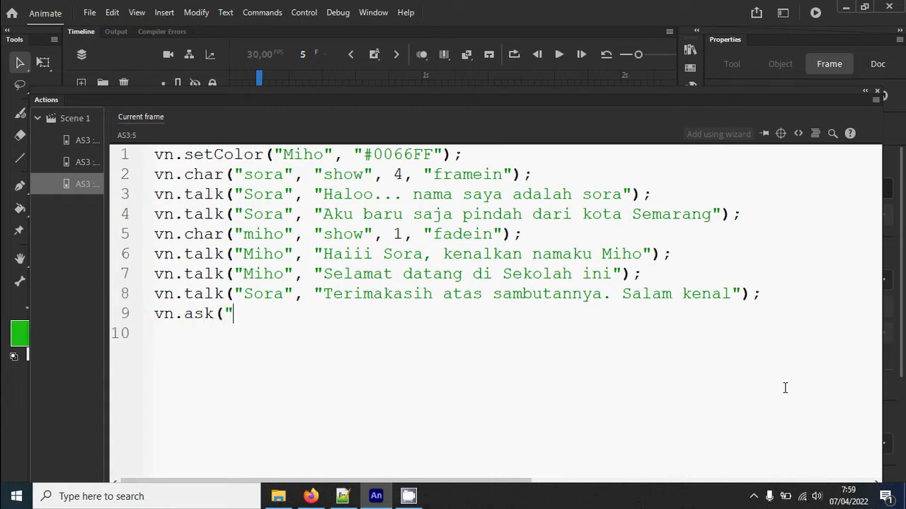
pyautogui.write('Miho", "Sudah')
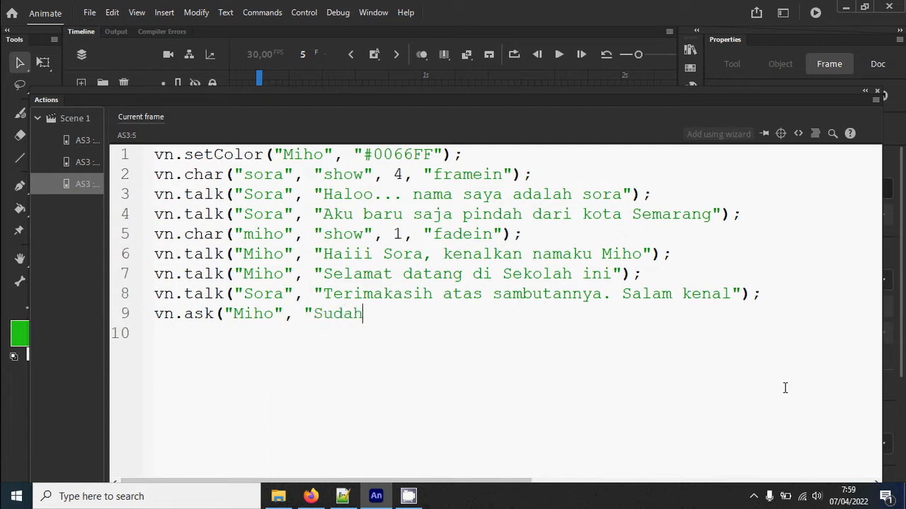
pyautogui.write(' saatnya maka')
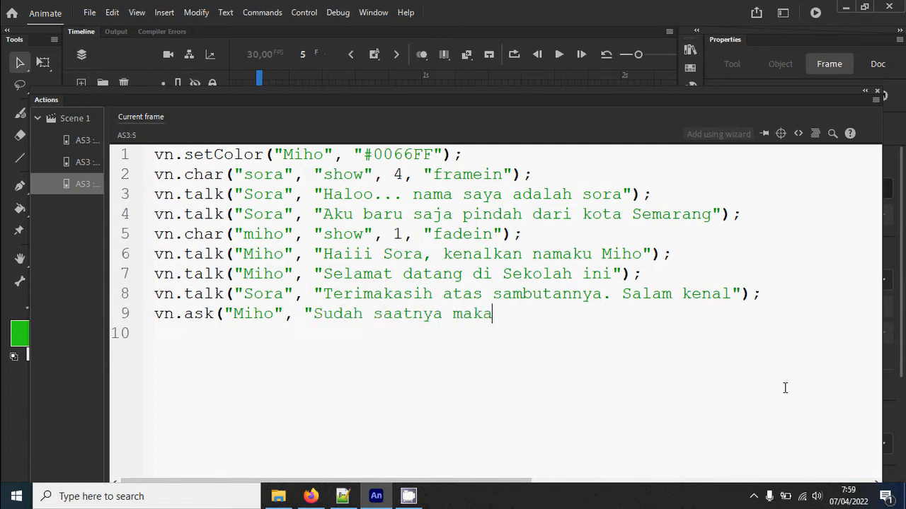
pyautogui.write('n siang. A')
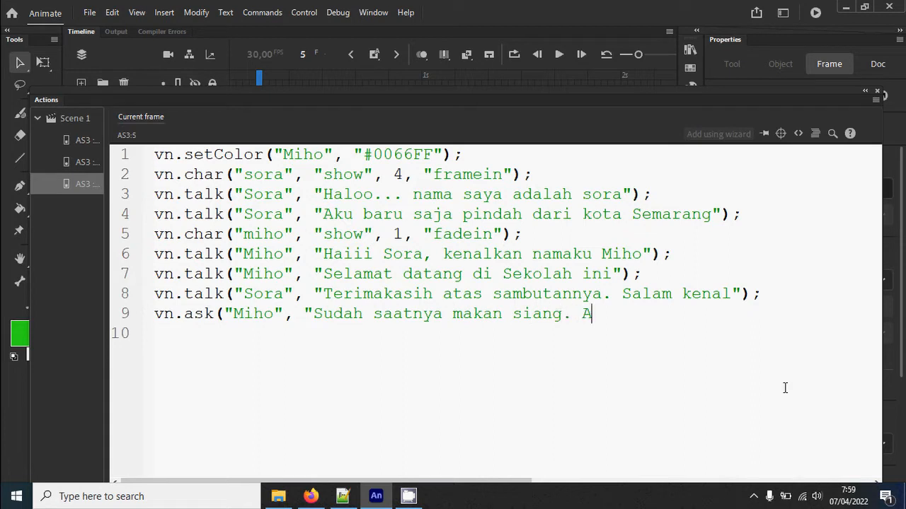
pyautogui.write('pakah kamu')
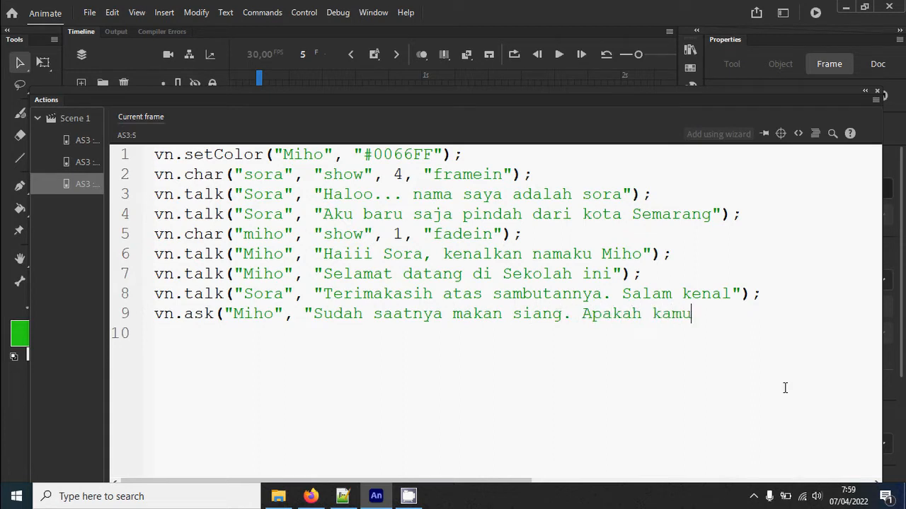
pyautogui.write(' mau ikut?')
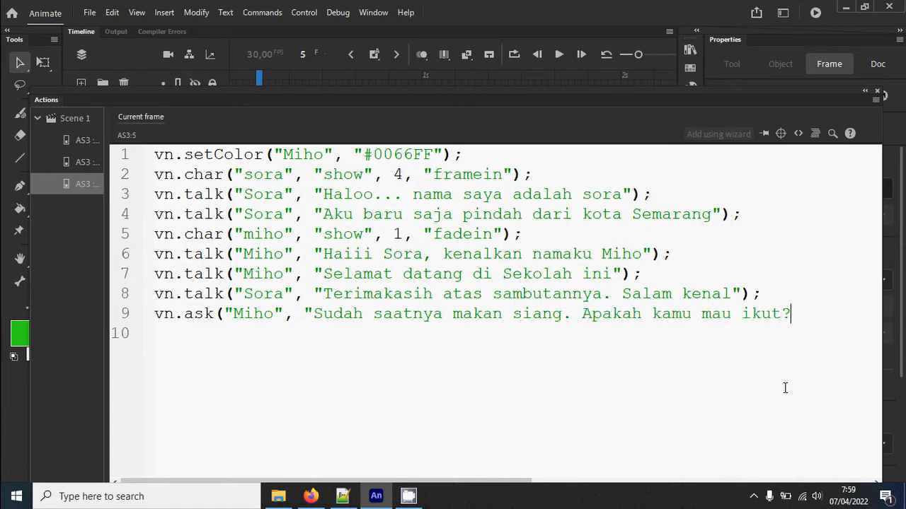
pyautogui.write('");')
pyautogui.press('Return')
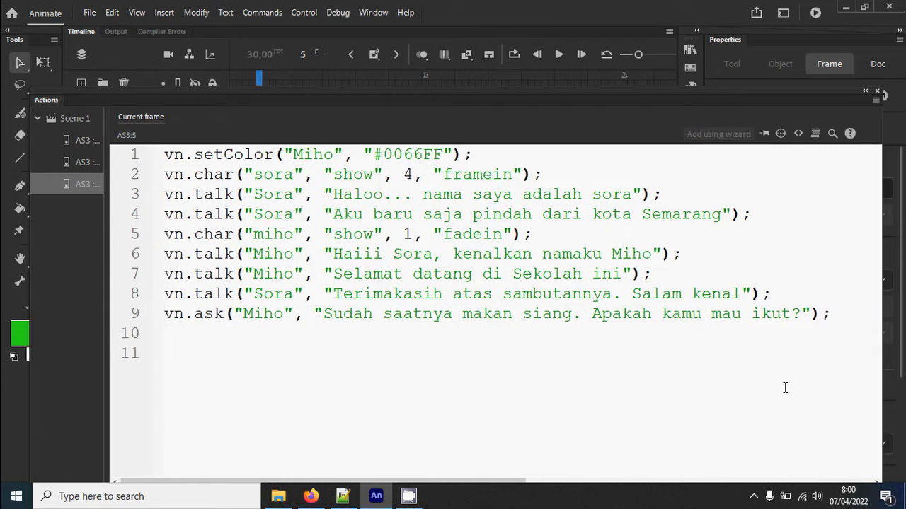
# Add a first answer line below the question: vn.answer("Ya, aku mau ikut", 10);
pyautogui.write('vn.answer(')
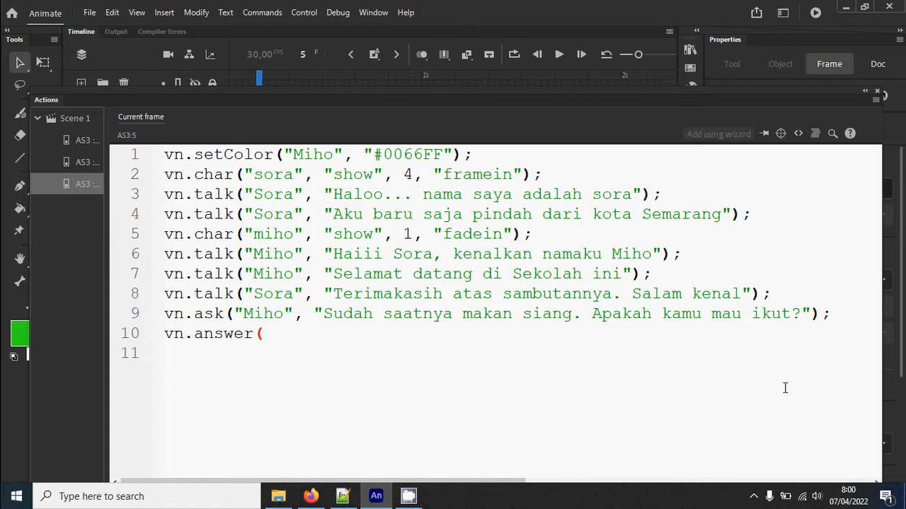
pyautogui.write('"Ya, aku mau ikut')
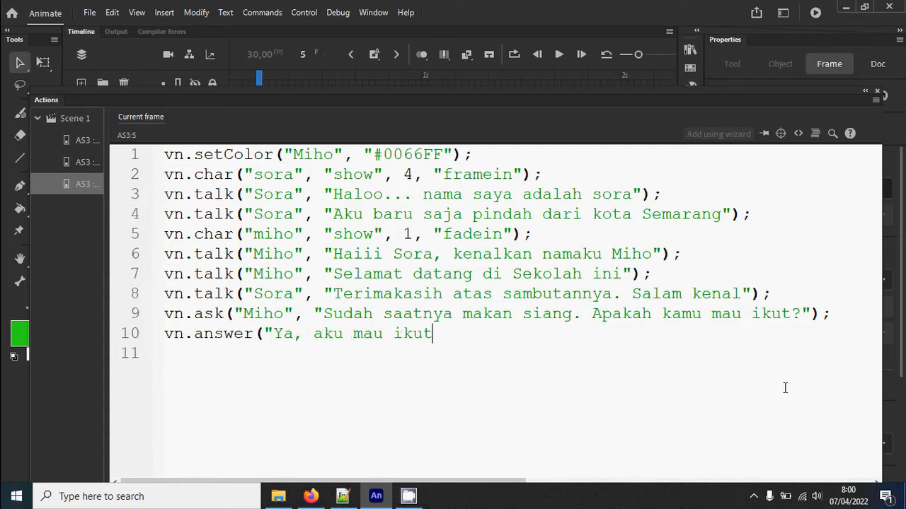
pyautogui.write('",')
pyautogui.write('10);')
pyautogui.press('Return')
# Add a second answer line, vn.answer("Tidak, aku masih kenyang", 20);, and close the script editor
pyautogui.write('vn.ams')
pyautogui.press('BackSpace')
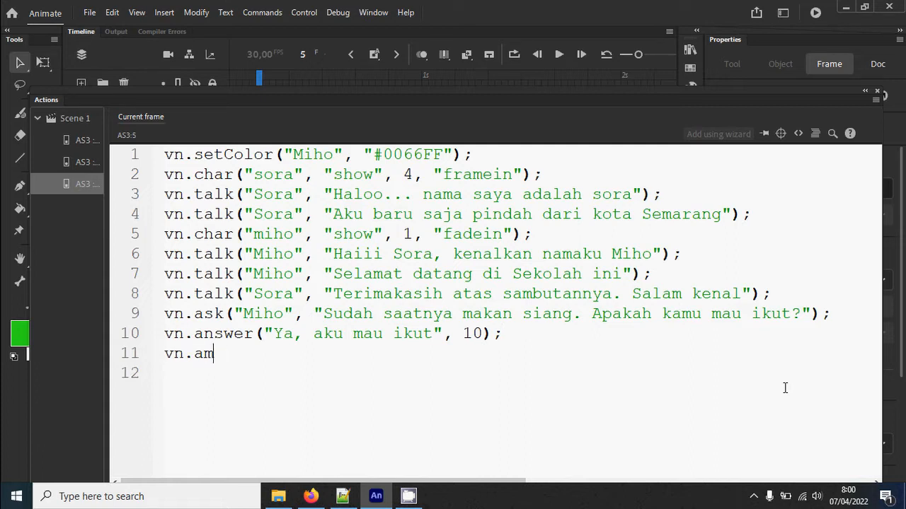
pyautogui.press('BackSpace')
pyautogui.write('nswer("Tida')
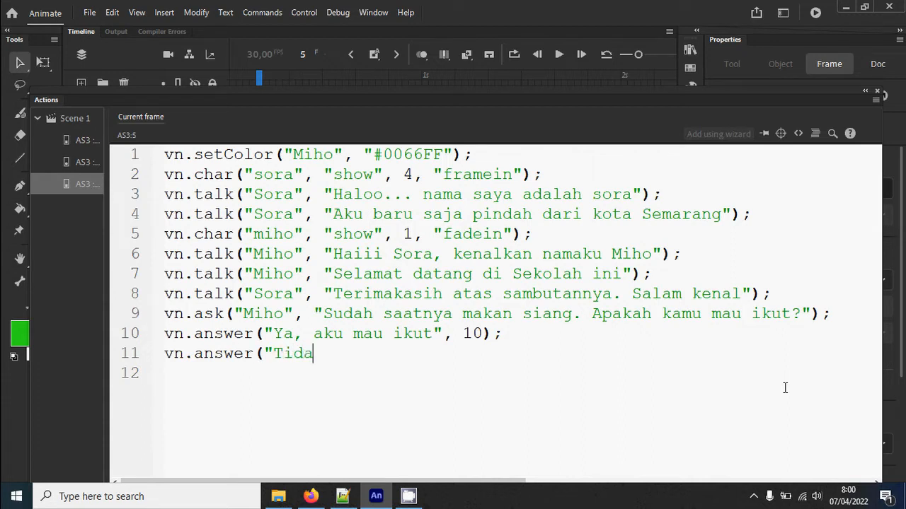
pyautogui.write('k, aku masih keng')
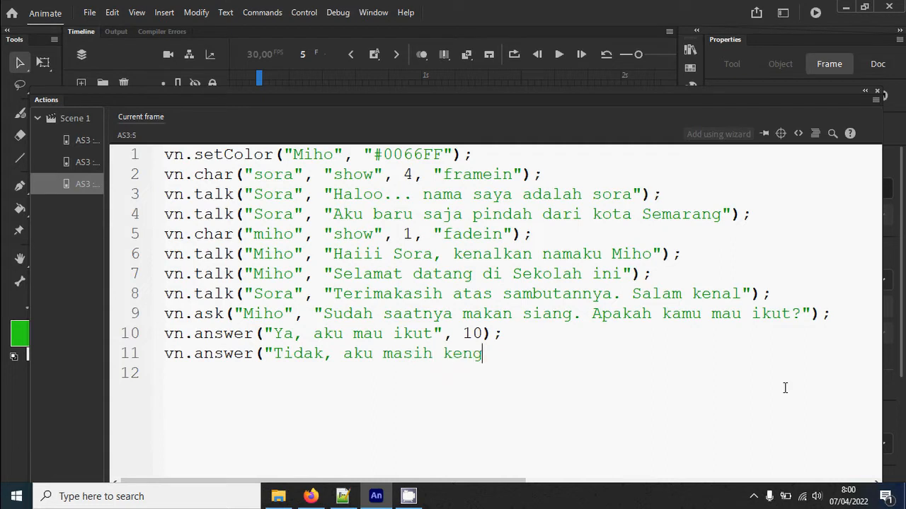
pyautogui.write('y')
pyautogui.press('BackSpace')
pyautogui.press('BackSpace')
pyautogui.write('yang", 20')
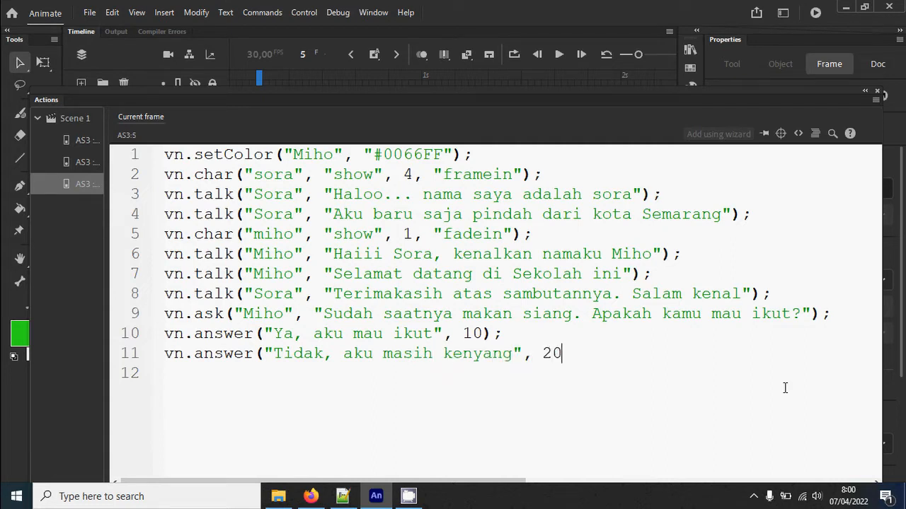
pyautogui.write(');')
pyautogui.click(561, 386)
pyautogui.doubleClick(50, 101)
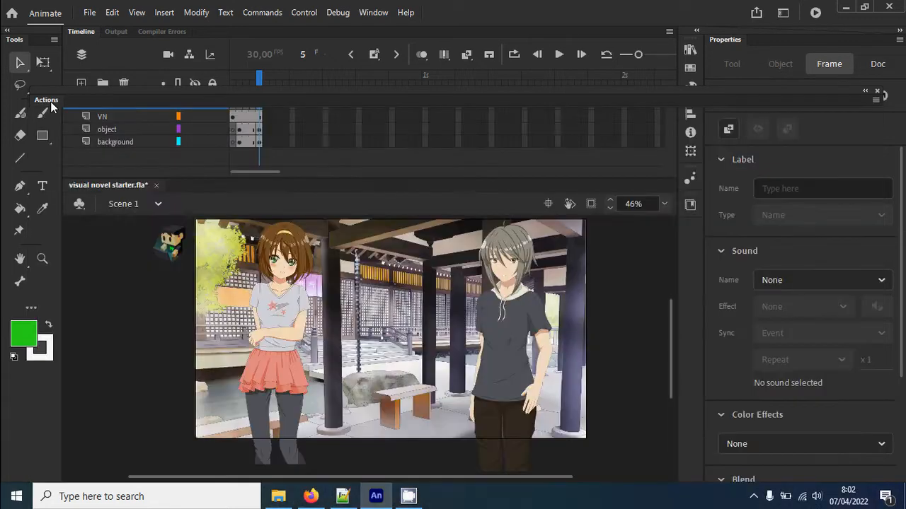
pyautogui.click(876, 91)
# Insert a blank keyframe at frame 10 of the background layer
pyautogui.click(292, 141)
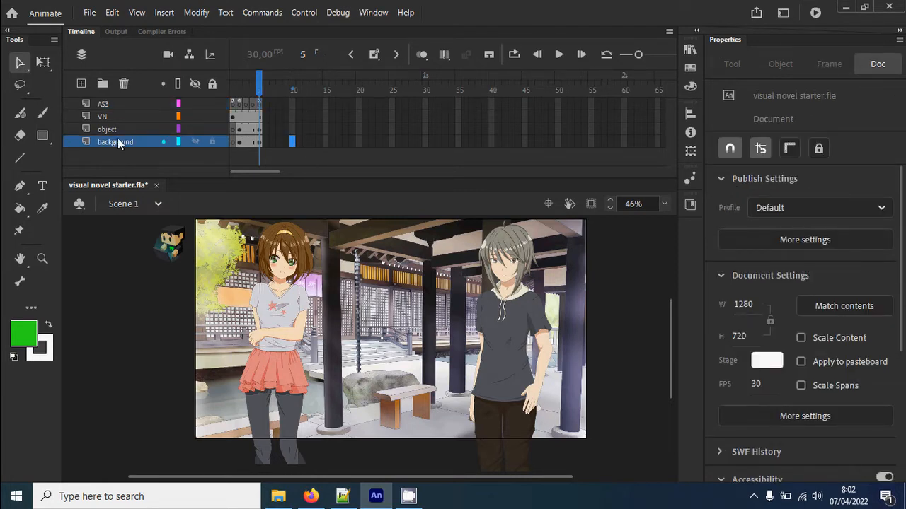
pyautogui.rightClick(296, 148)
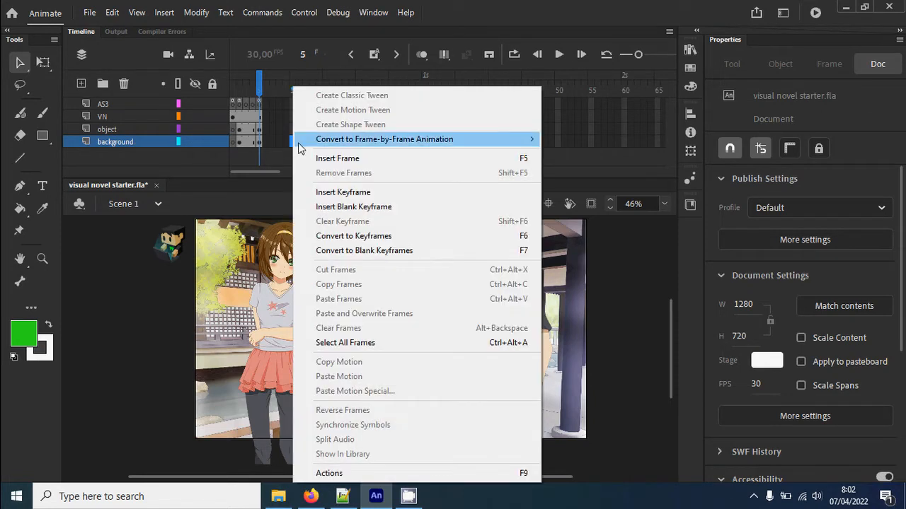
pyautogui.click(412, 207)
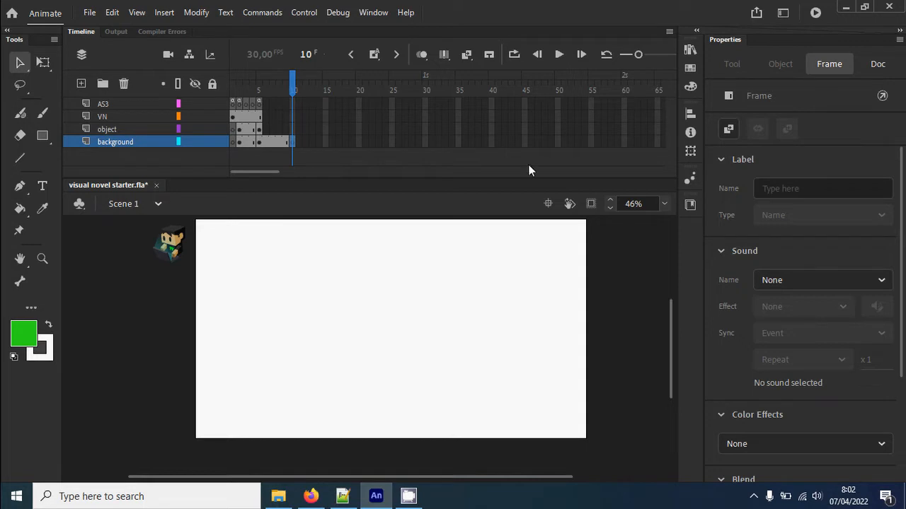
# Preview the Restaurant_B.png image in the document's library
pyautogui.click(689, 51)
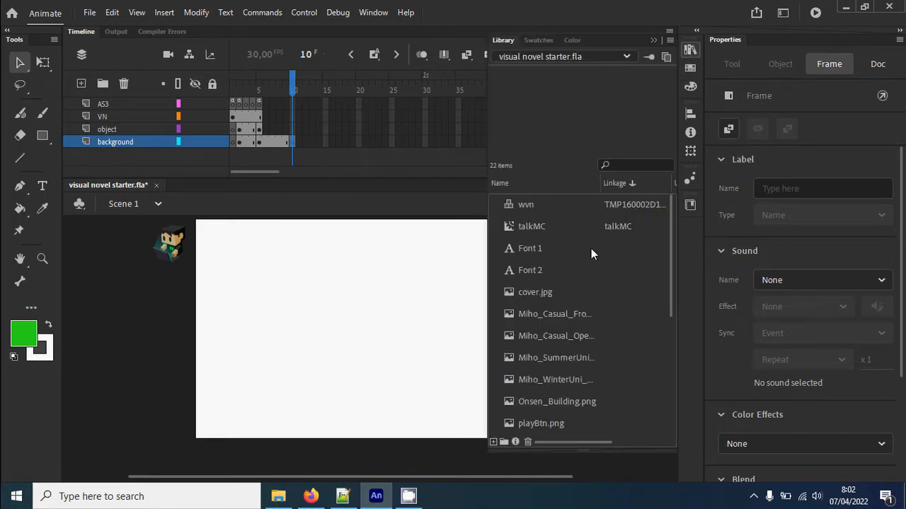
pyautogui.scroll(-1, 598, 273)
pyautogui.click(553, 380)
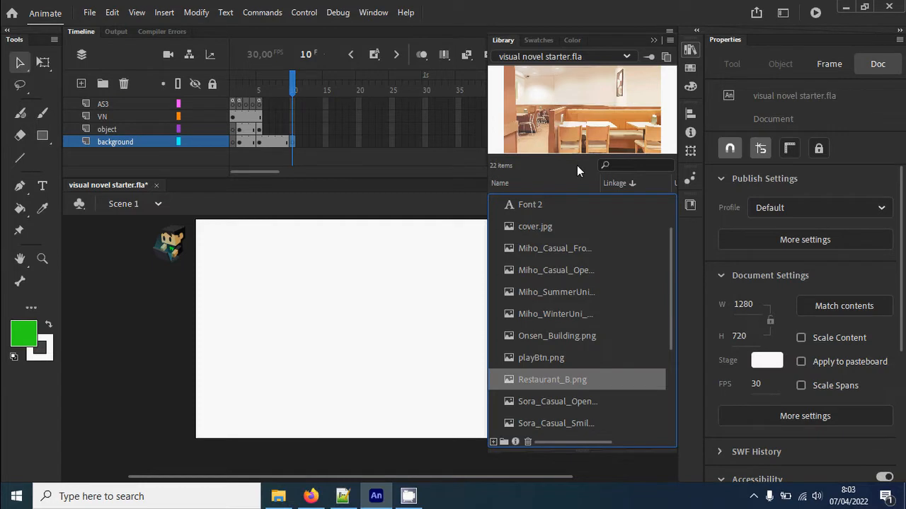
# Import the Restaurant_A image from the Noraneko_Background_Pack_1 folder of the visual novel project on drive E into the library
pyautogui.click(90, 13)
pyautogui.moveTo(213, 209)
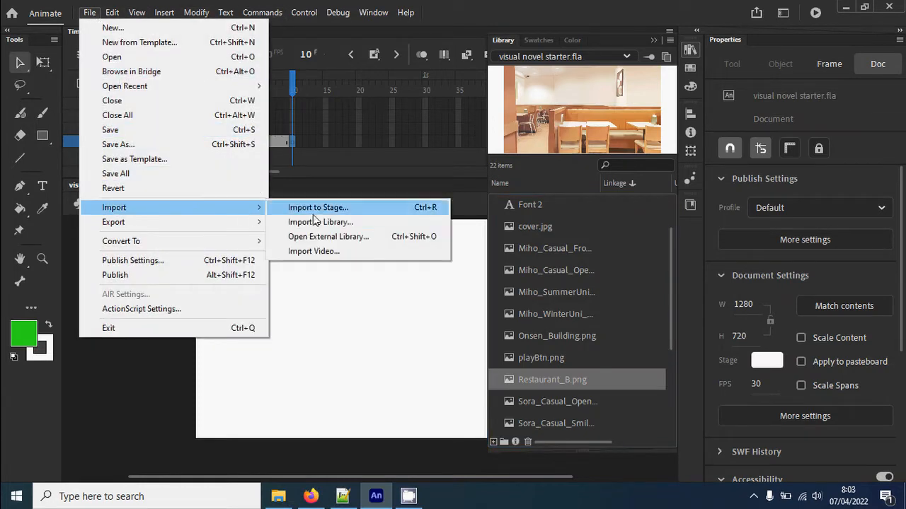
pyautogui.click(358, 222)
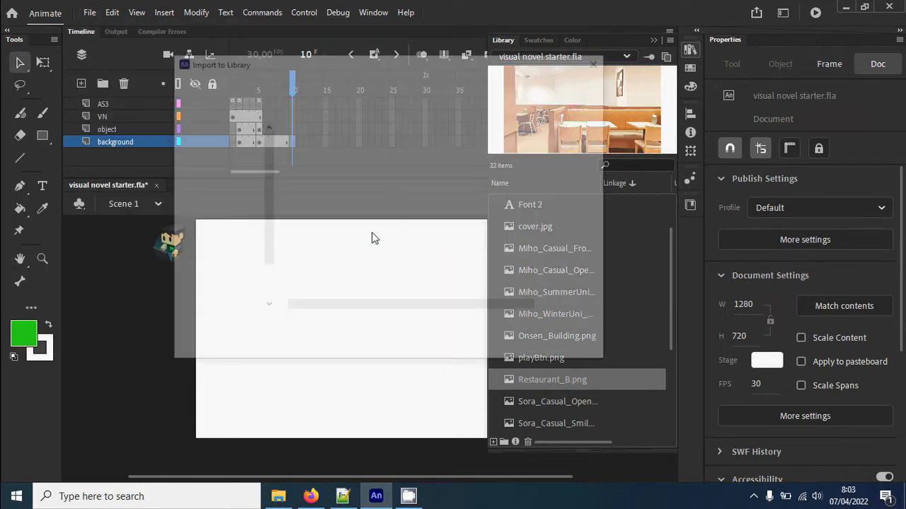
pyautogui.moveTo(268, 226); pyautogui.dragTo(269, 255)
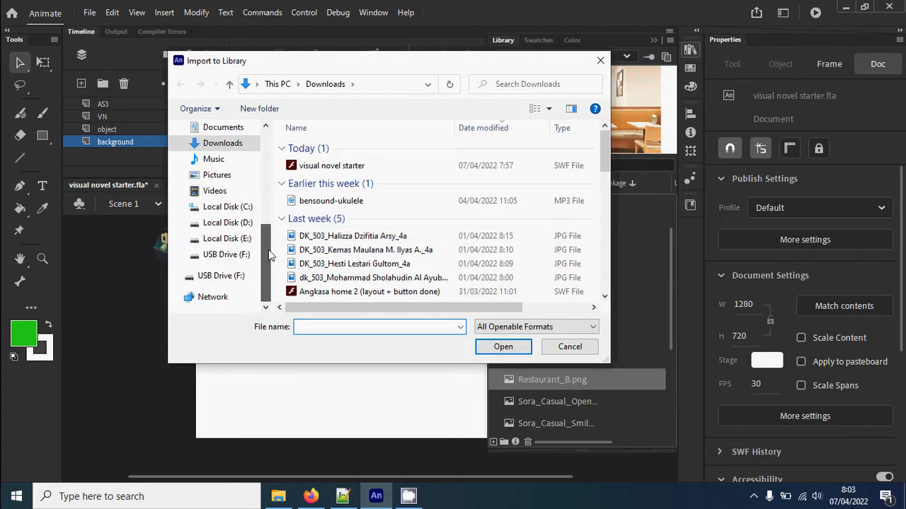
pyautogui.click(246, 238)
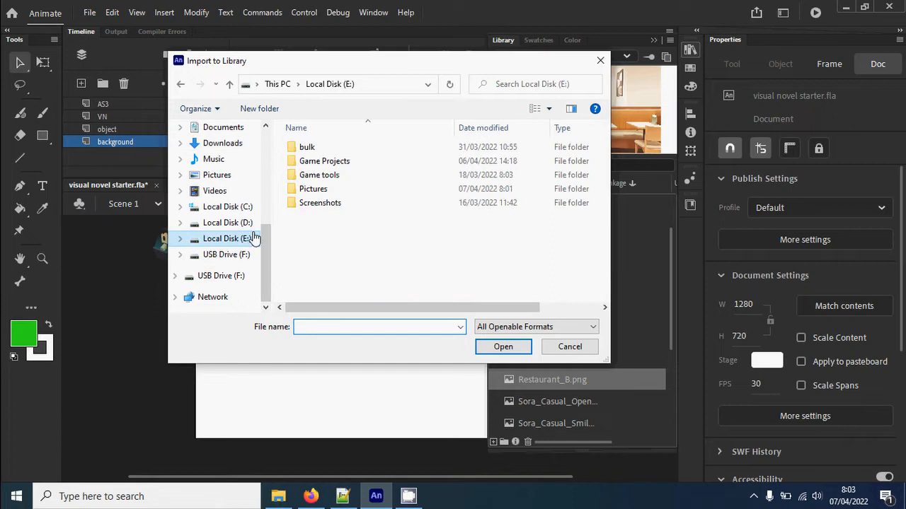
pyautogui.doubleClick(325, 162)
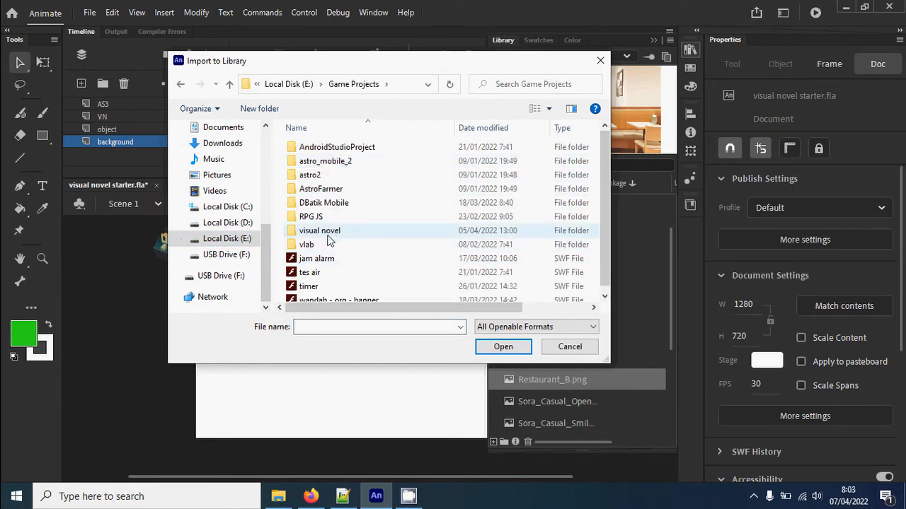
pyautogui.doubleClick(322, 233)
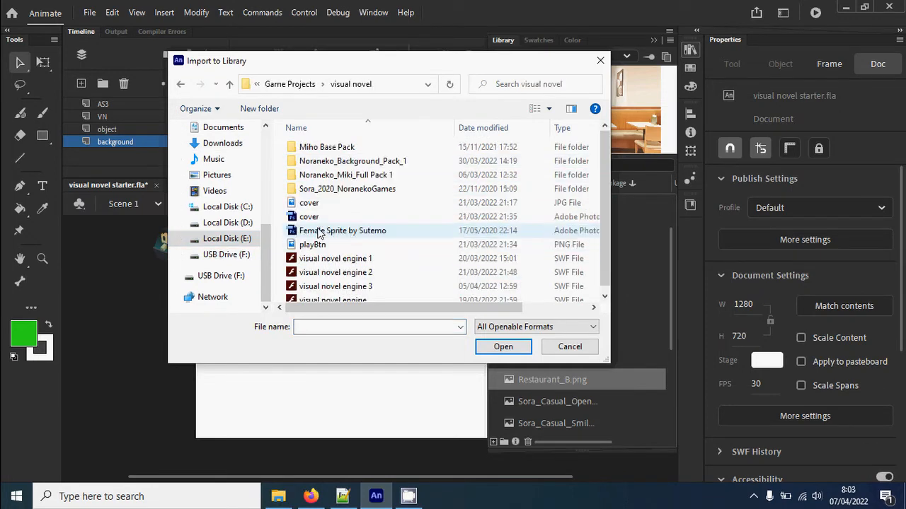
pyautogui.doubleClick(342, 162)
pyautogui.scroll(-2, 496, 252)
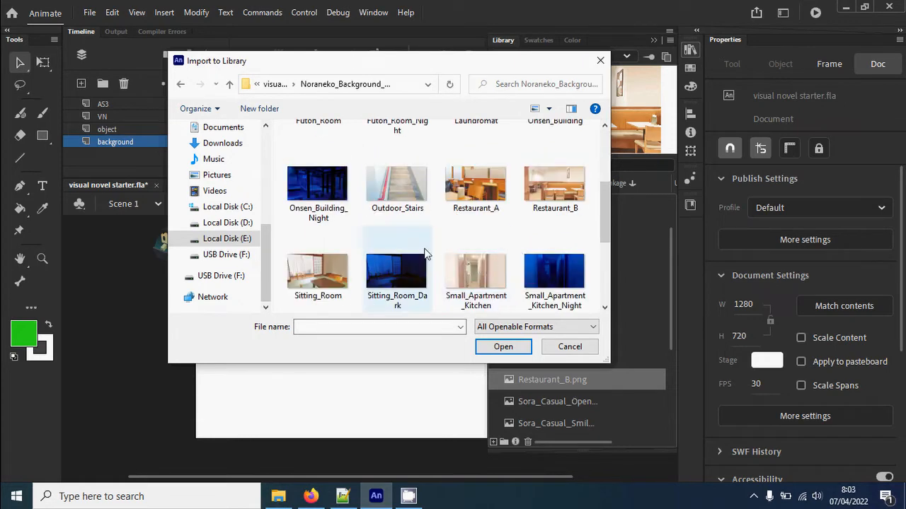
pyautogui.click(476, 185)
pyautogui.click(502, 347)
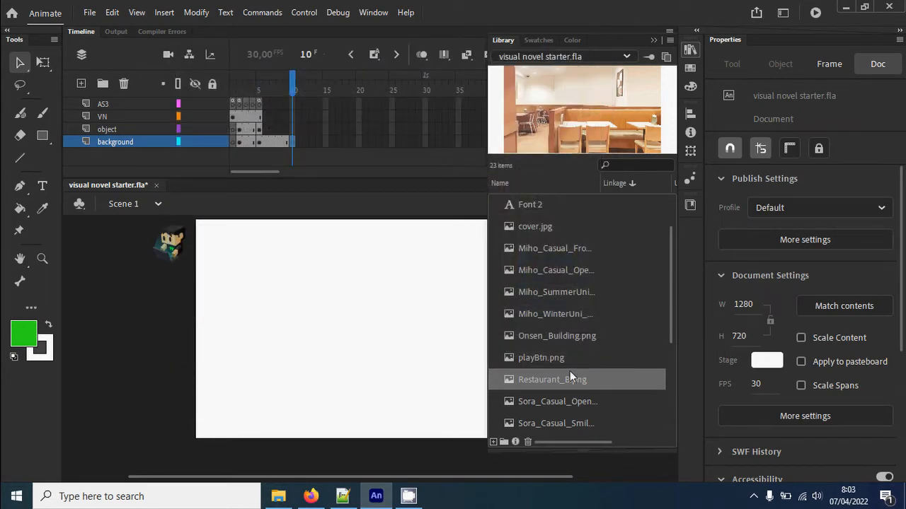
# Preview the imported Restaurant_A.png image and look through the other images in the library
pyautogui.scroll(-4, 571, 269)
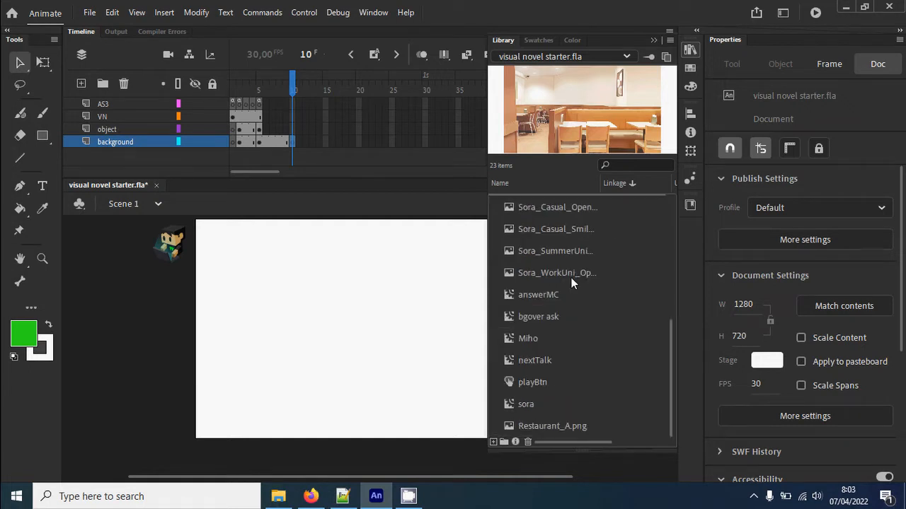
pyautogui.click(577, 422)
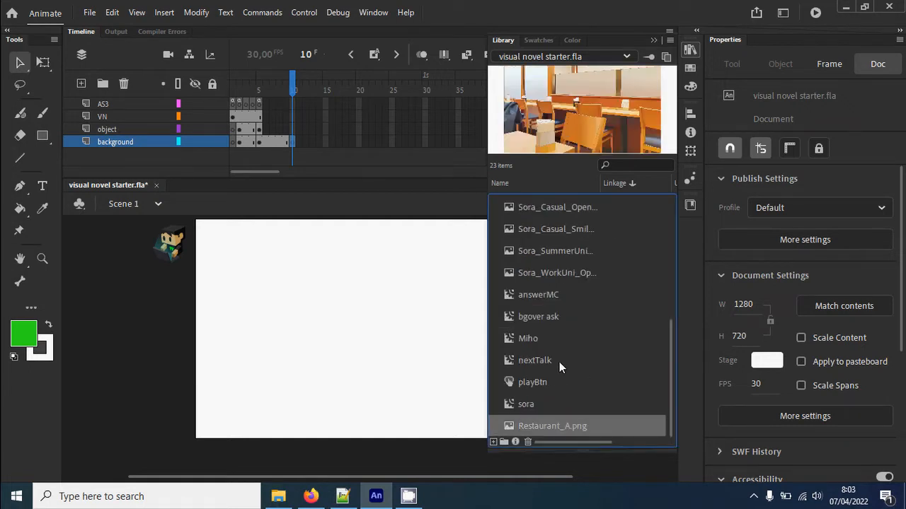
pyautogui.scroll(3, 558, 358)
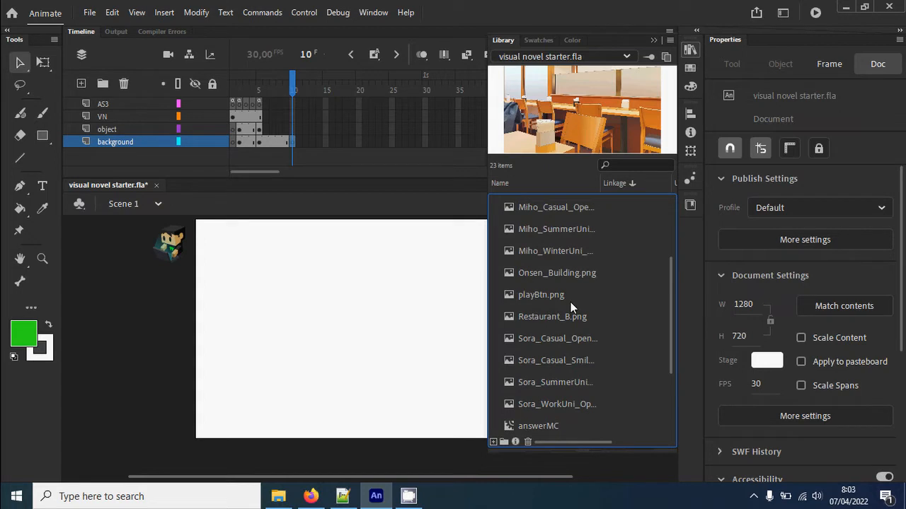
pyautogui.scroll(3, 570, 302)
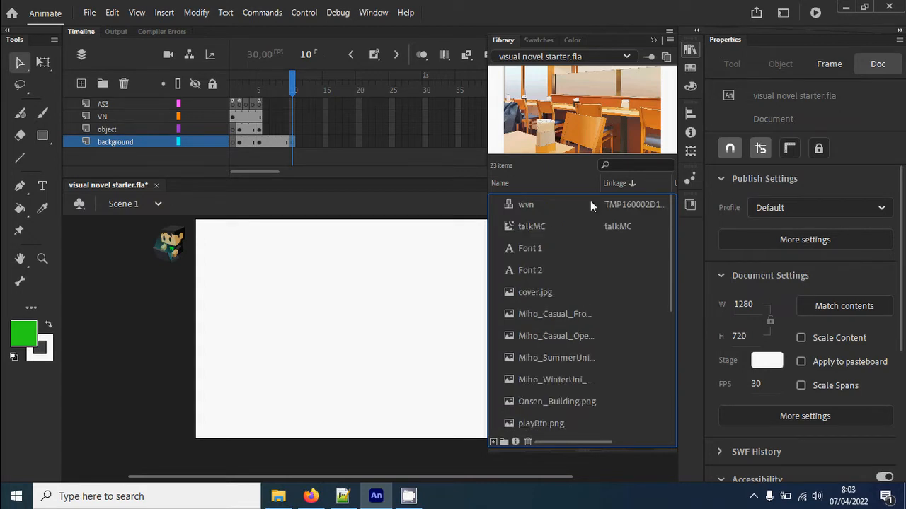
pyautogui.scroll(-2, 577, 394)
pyautogui.scroll(-5, 578, 397)
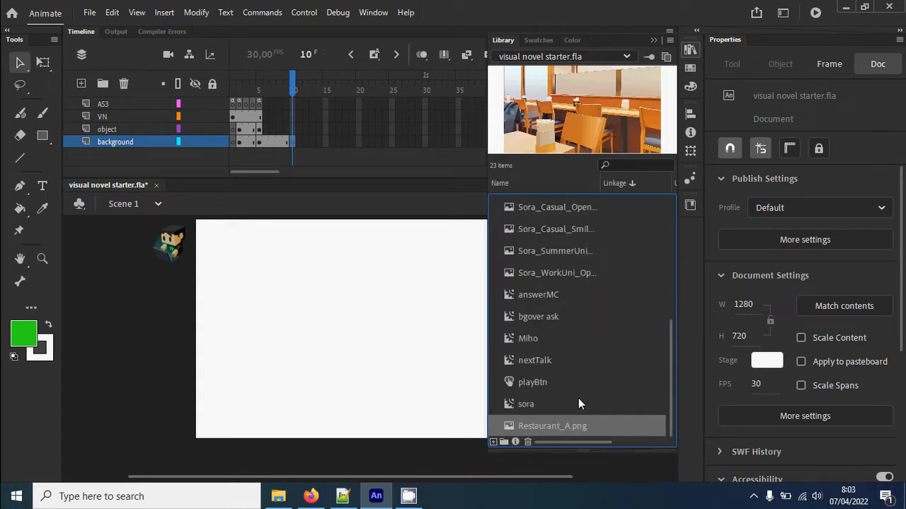
pyautogui.scroll(5, 568, 326)
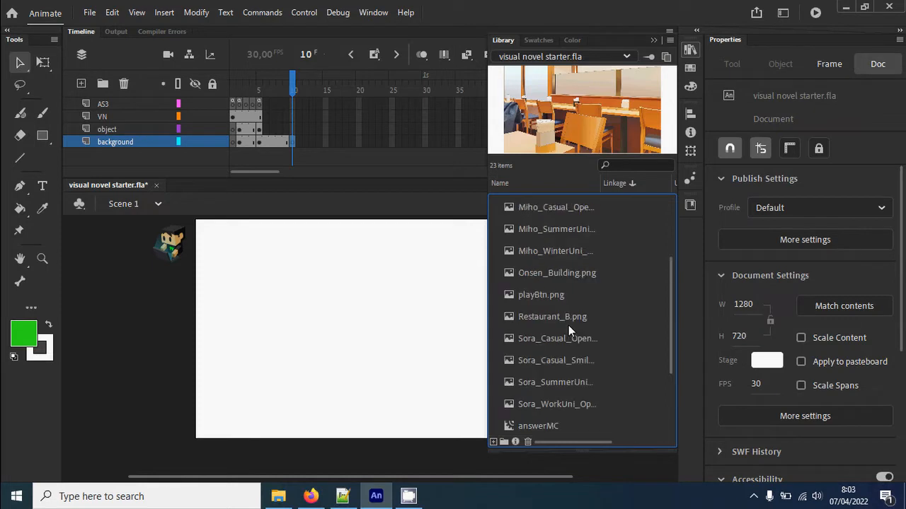
# Place the Restaurant_B.png image from the library on the stage at frame 10 of the background layer
pyautogui.moveTo(578, 381); pyautogui.dragTo(333, 288)
pyautogui.click(695, 65)
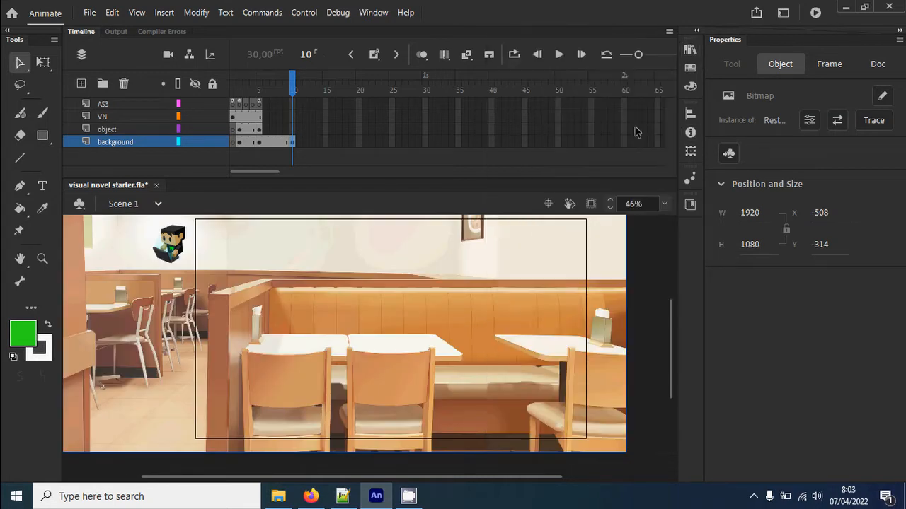
pyautogui.moveTo(380, 310); pyautogui.dragTo(512, 352)
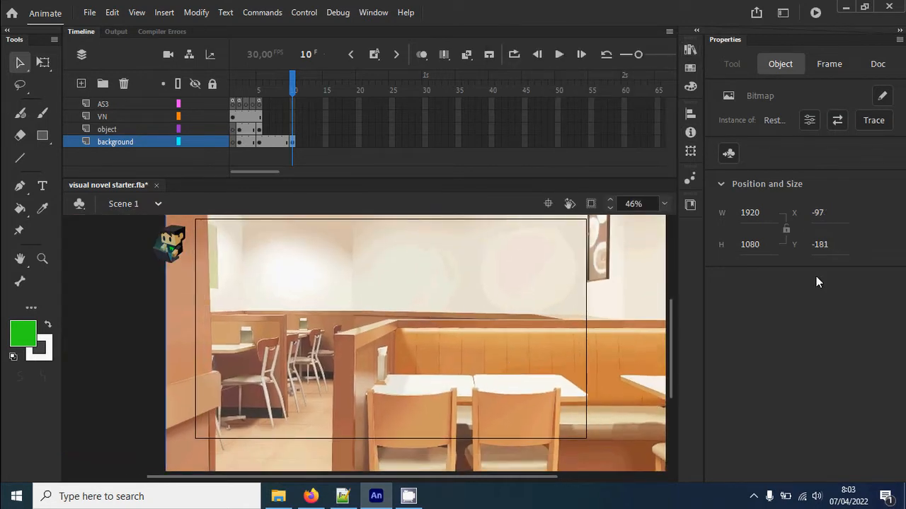
# Position the restaurant image at X 0, Y 0 with a size of 1280 by 720, and lock the background layer
pyautogui.click(819, 215)
pyautogui.write('0')
pyautogui.press('Tab')
pyautogui.write('0')
pyautogui.click(749, 219)
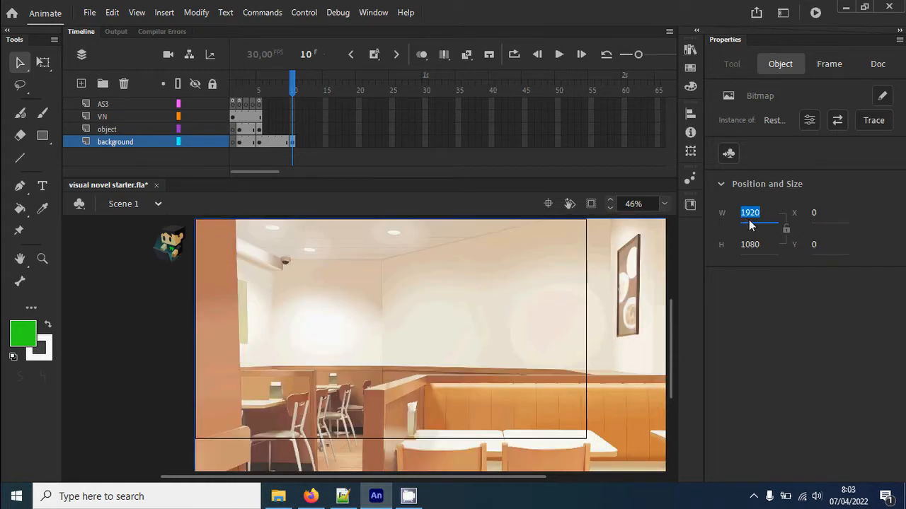
pyautogui.click(755, 249)
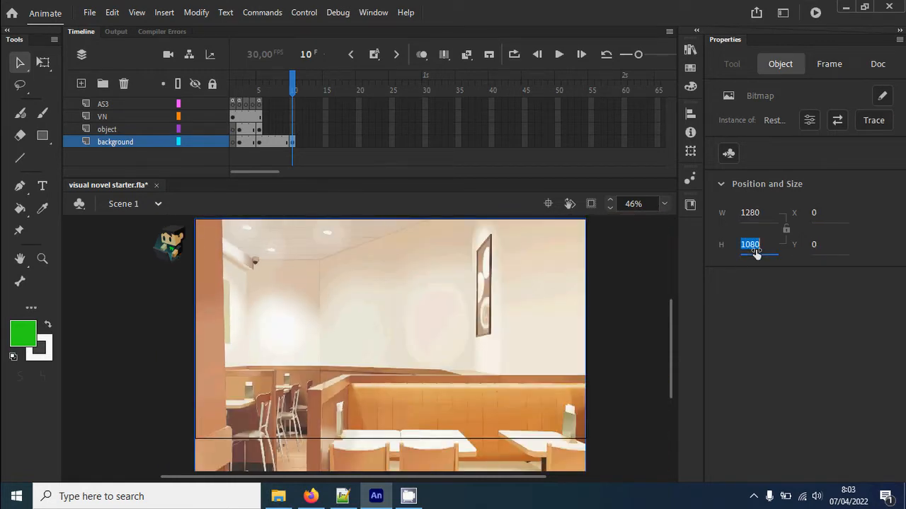
pyautogui.press('Return')
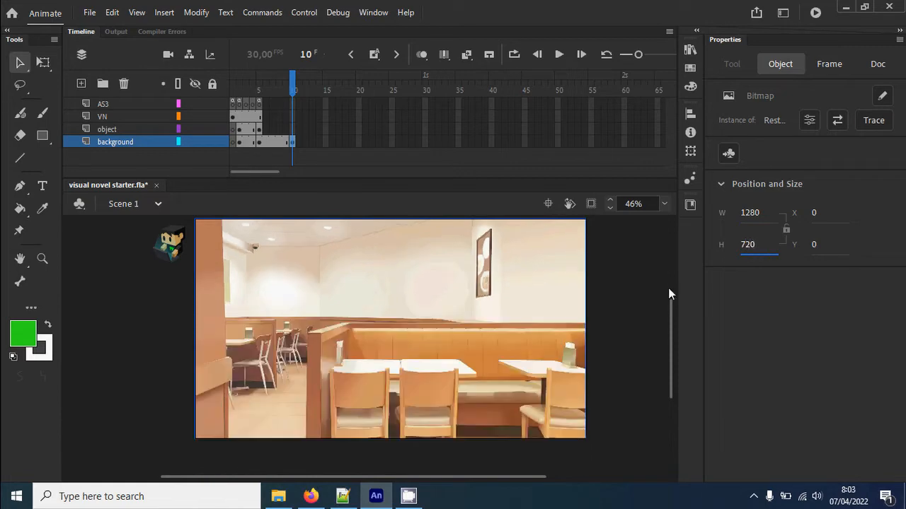
pyautogui.click(606, 333)
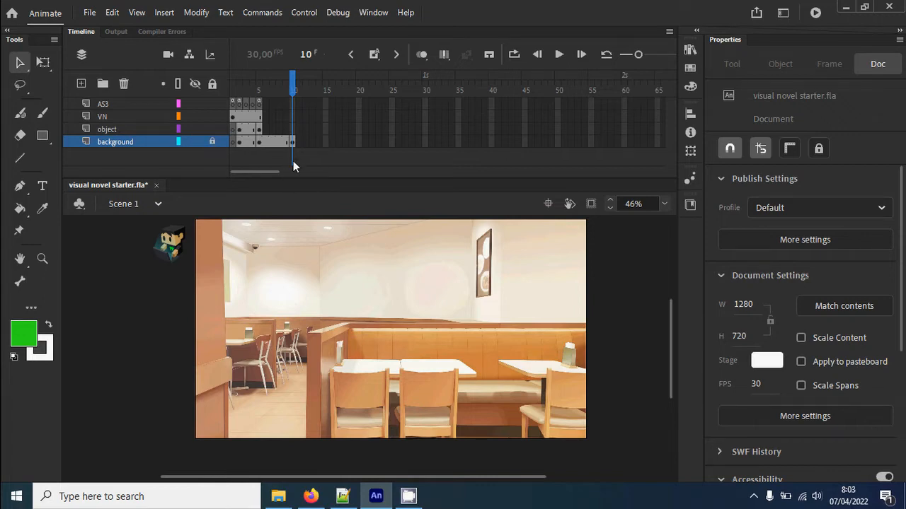
# Insert a keyframe at frame 10 of the object layer so it carries over the two characters
pyautogui.click(291, 131)
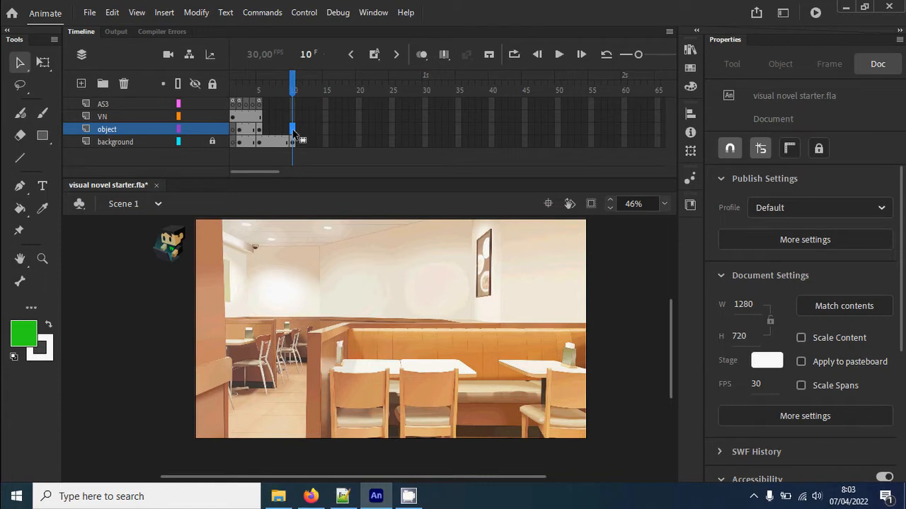
pyautogui.rightClick(295, 135)
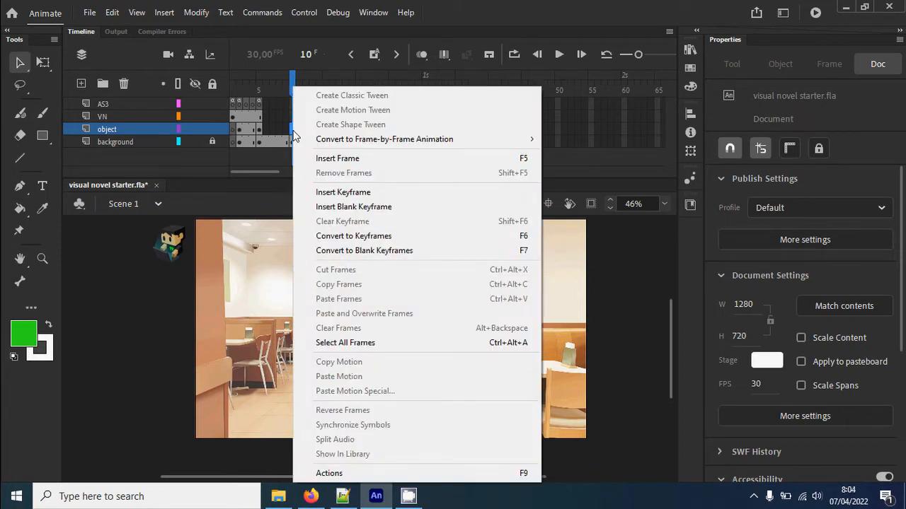
pyautogui.click(360, 192)
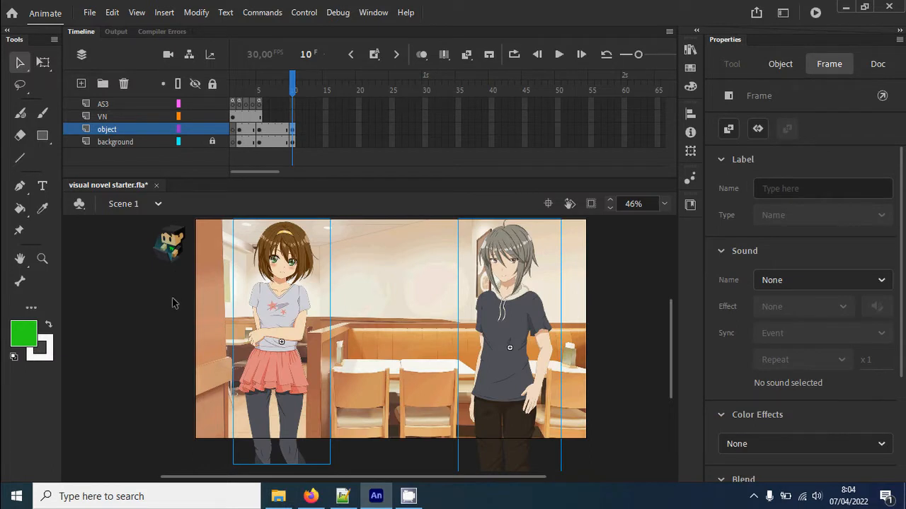
pyautogui.click(613, 347)
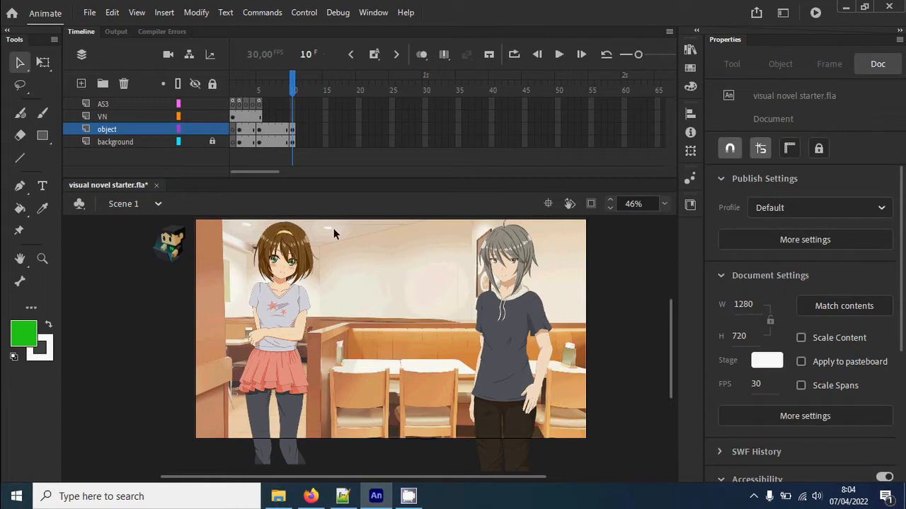
# Compare the scenes at frames 5 and 10 and inspect the girl character's instance at frame 10
pyautogui.click(261, 89)
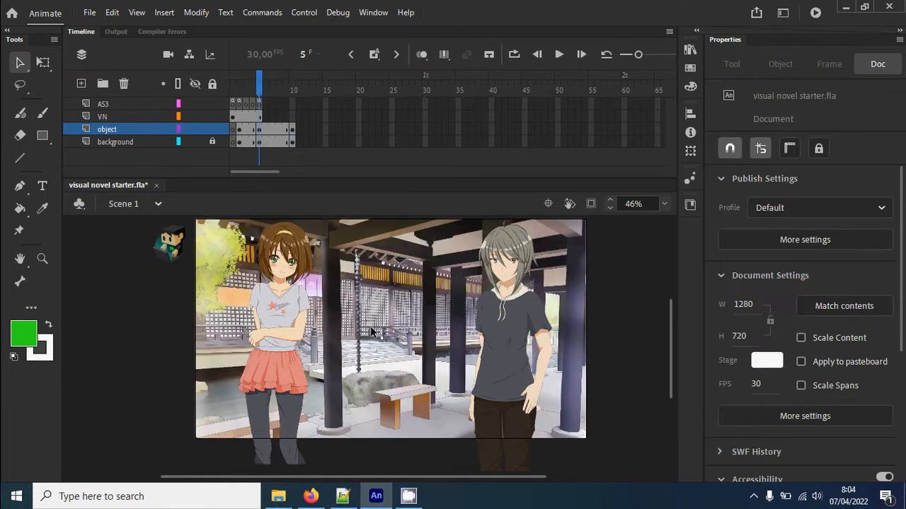
pyautogui.click(294, 90)
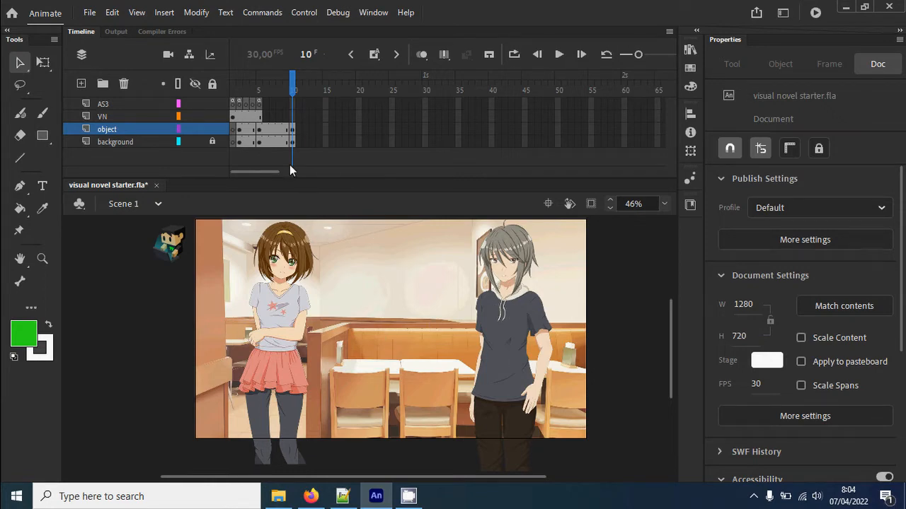
pyautogui.click(293, 129)
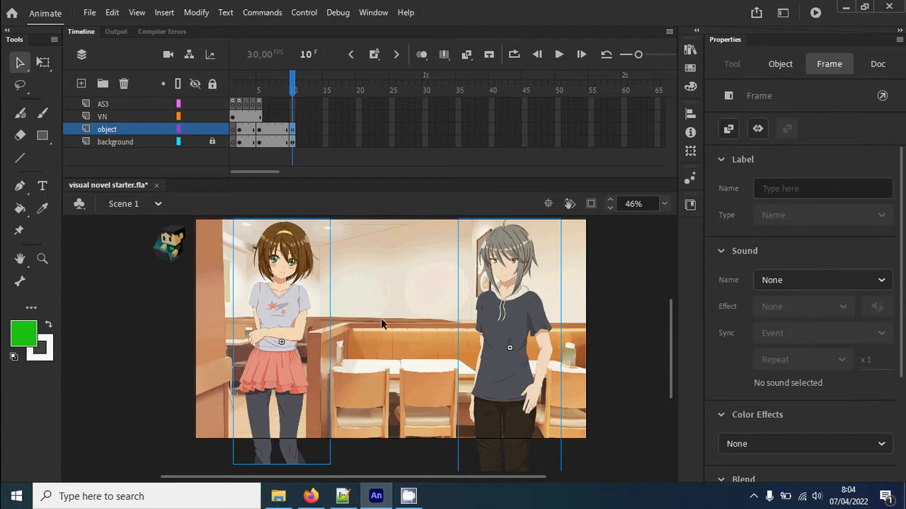
pyautogui.click(634, 338)
pyautogui.click(294, 330)
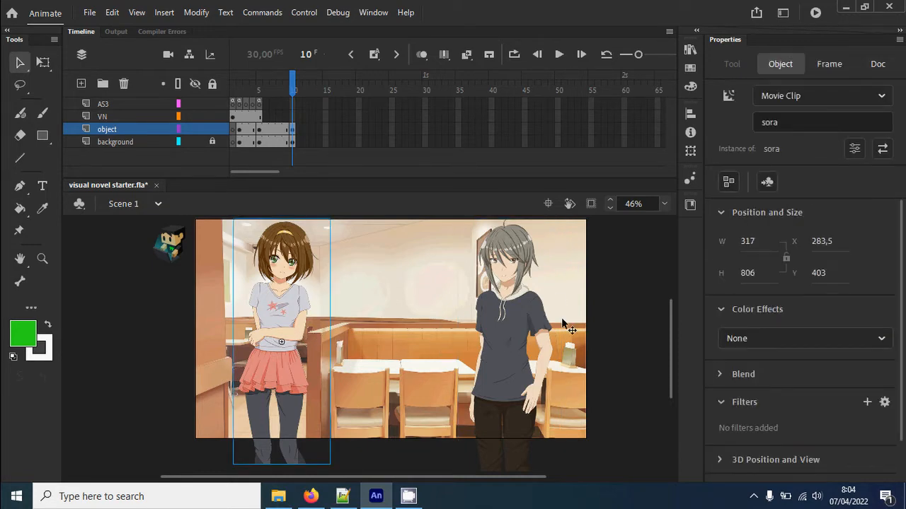
pyautogui.click(602, 326)
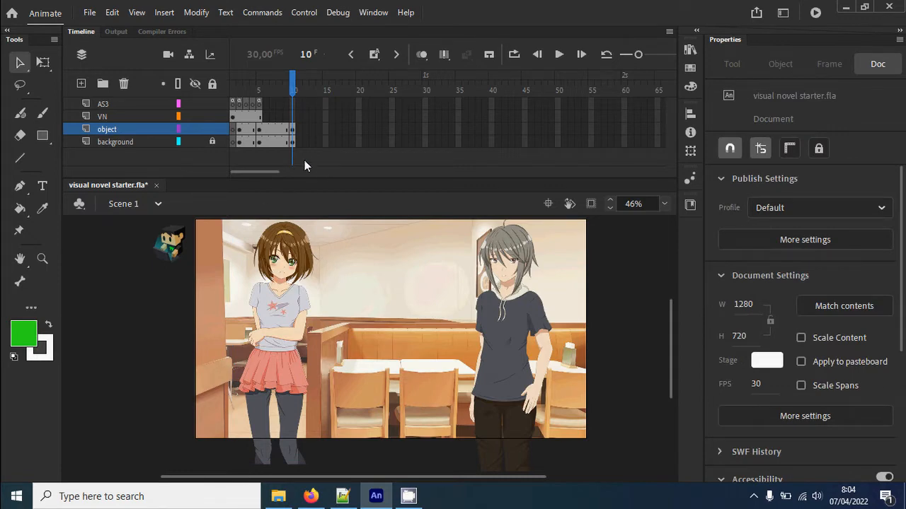
# Insert a blank keyframe at frame 20 of the background layer
pyautogui.click(358, 141)
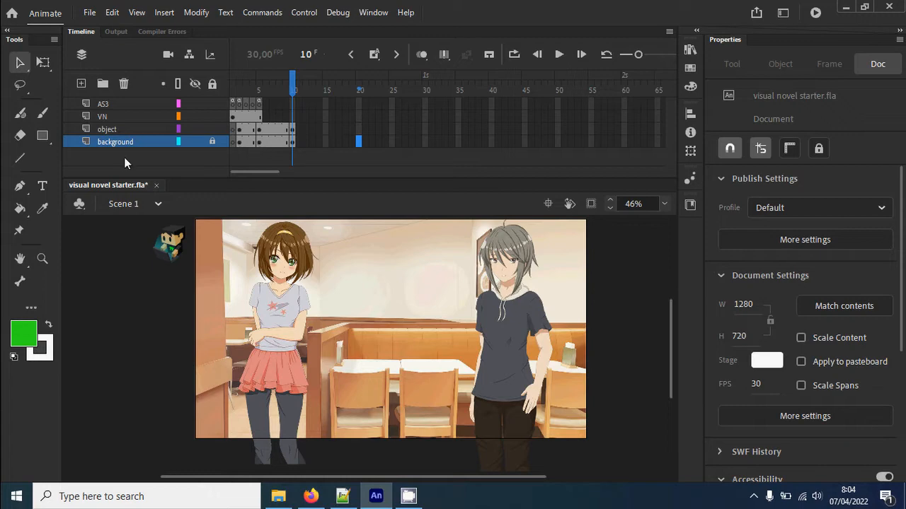
pyautogui.rightClick(358, 145)
pyautogui.click(457, 207)
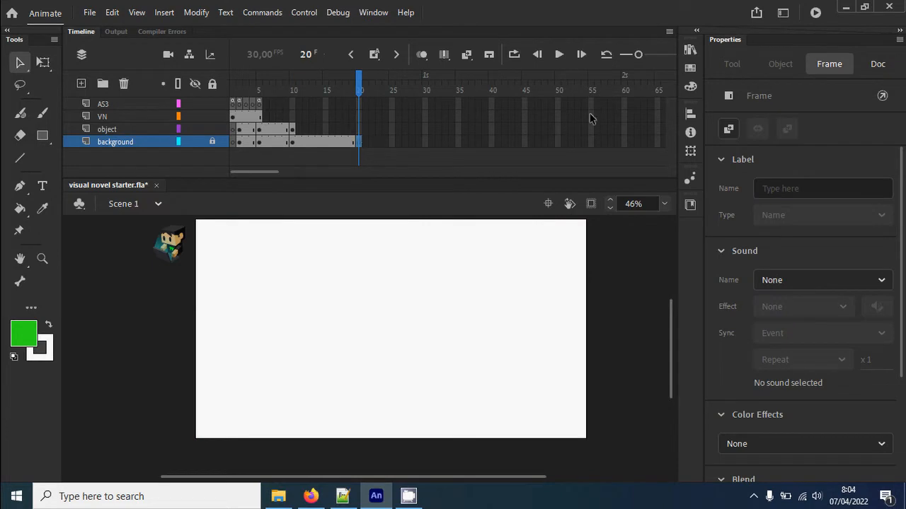
# Unlock the background layer and place Onsen_Building.png from the library on the stage at frame 20
pyautogui.click(689, 49)
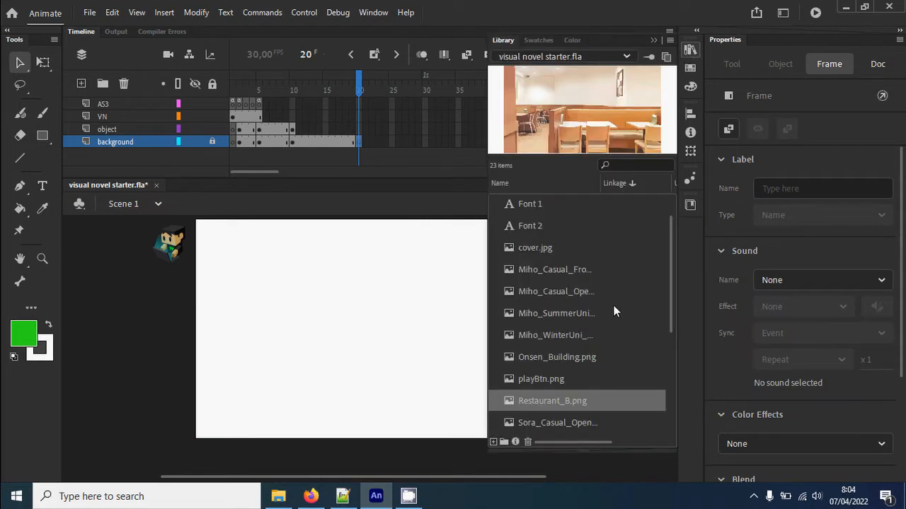
pyautogui.scroll(-3, 614, 312)
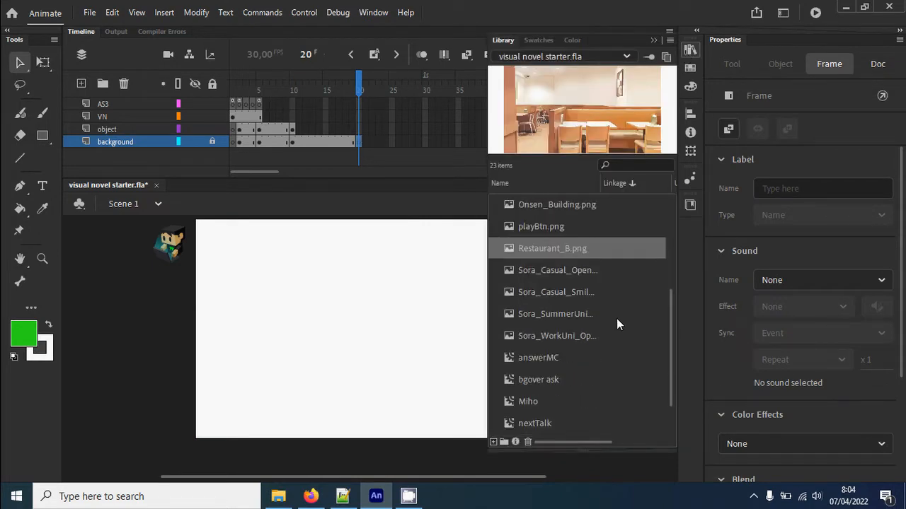
pyautogui.scroll(-2, 616, 318)
pyautogui.scroll(4, 615, 338)
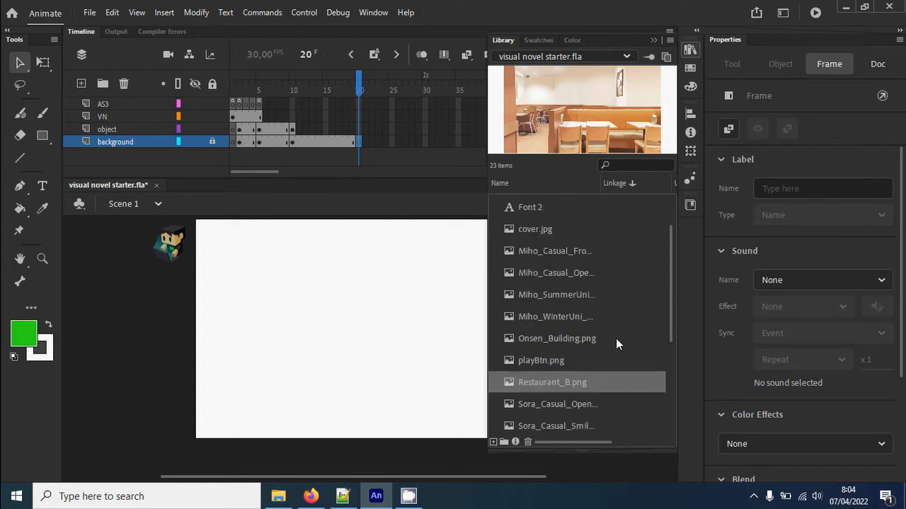
pyautogui.click(584, 339)
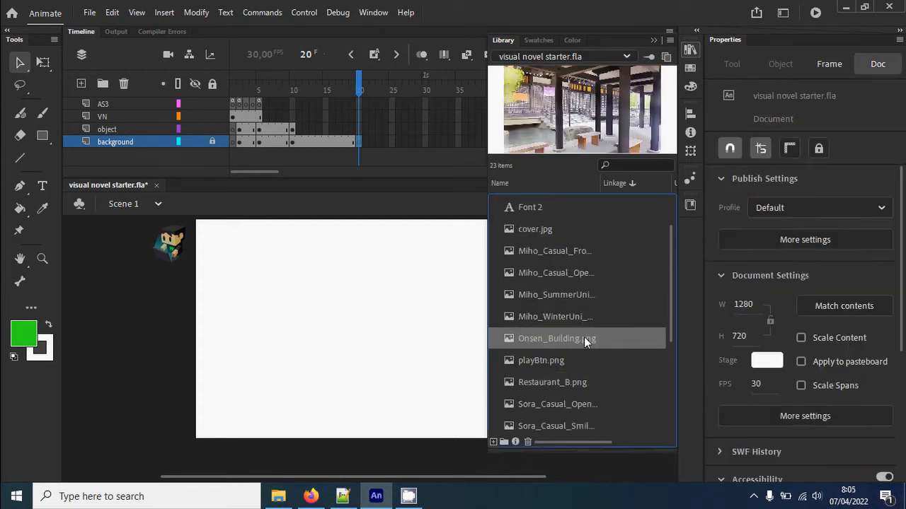
pyautogui.moveTo(616, 121); pyautogui.dragTo(318, 319)
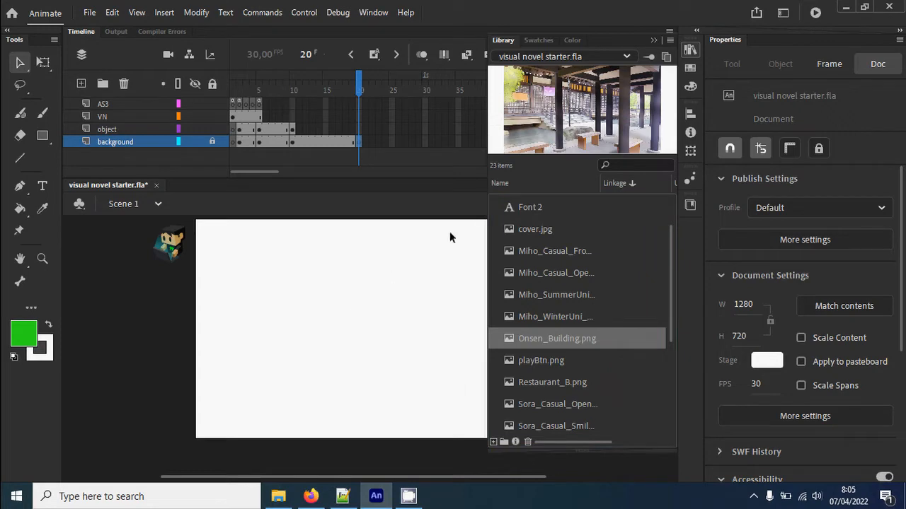
pyautogui.click(209, 142)
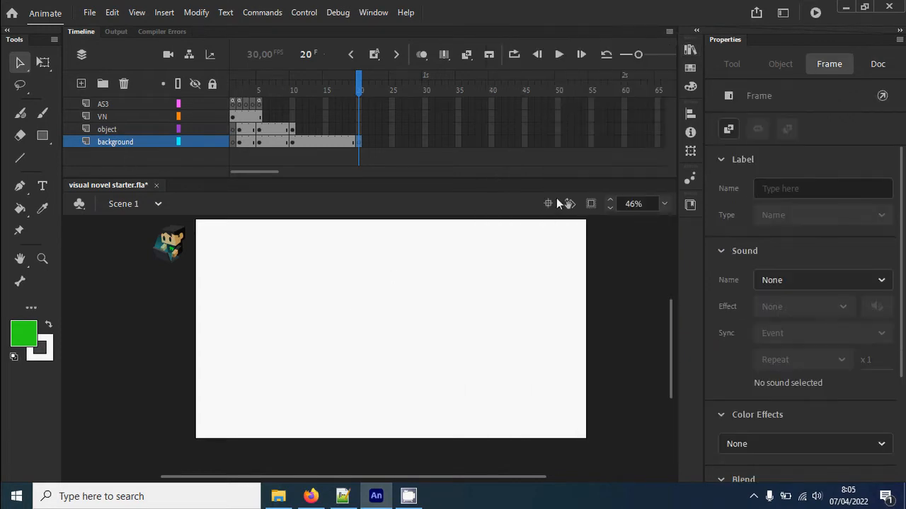
pyautogui.click(690, 50)
pyautogui.moveTo(597, 110); pyautogui.dragTo(382, 330)
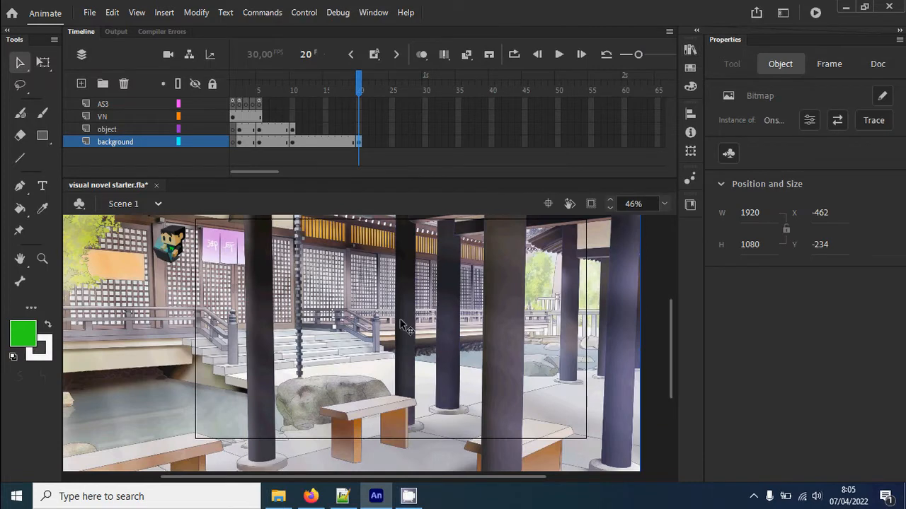
# Position the onsen building image at X 0, Y 0 with a size of 1280 by 720
pyautogui.click(820, 214)
pyautogui.write('0')
pyautogui.click(808, 249)
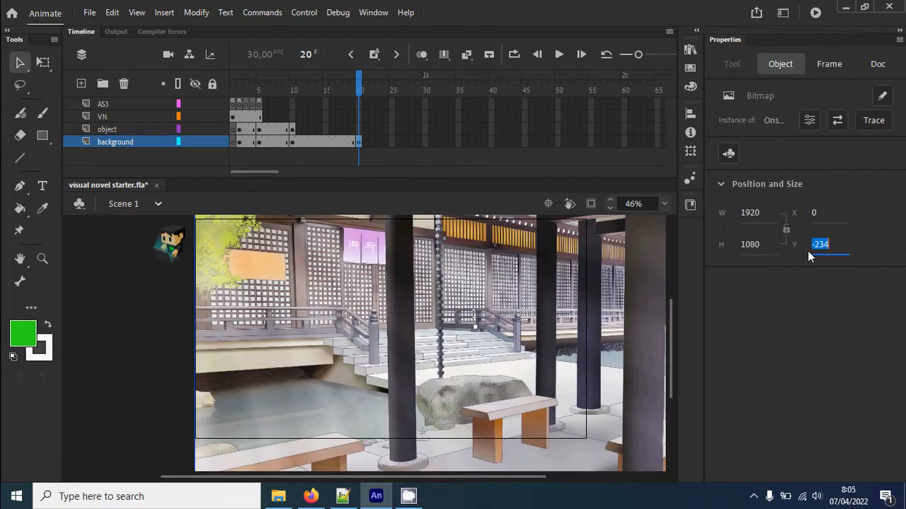
pyautogui.write('0')
pyautogui.click(747, 212)
pyautogui.write('1280')
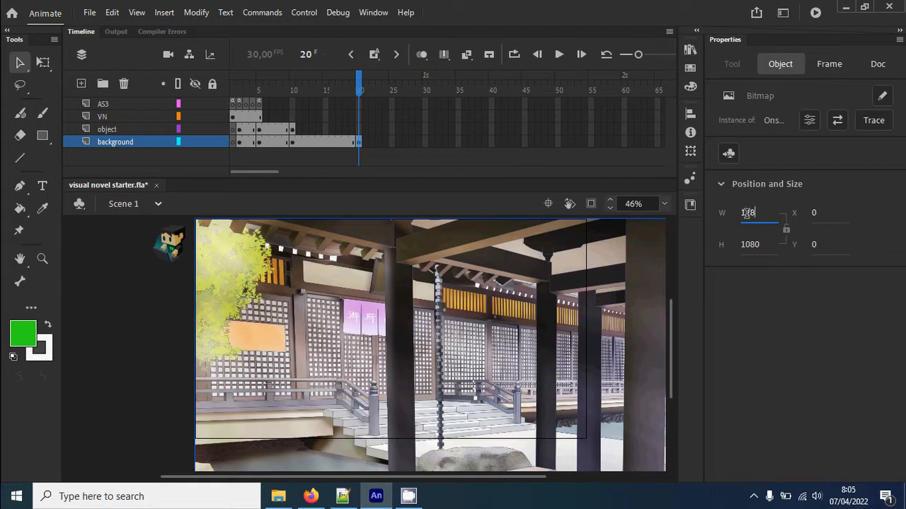
pyautogui.click(751, 245)
pyautogui.write('720')
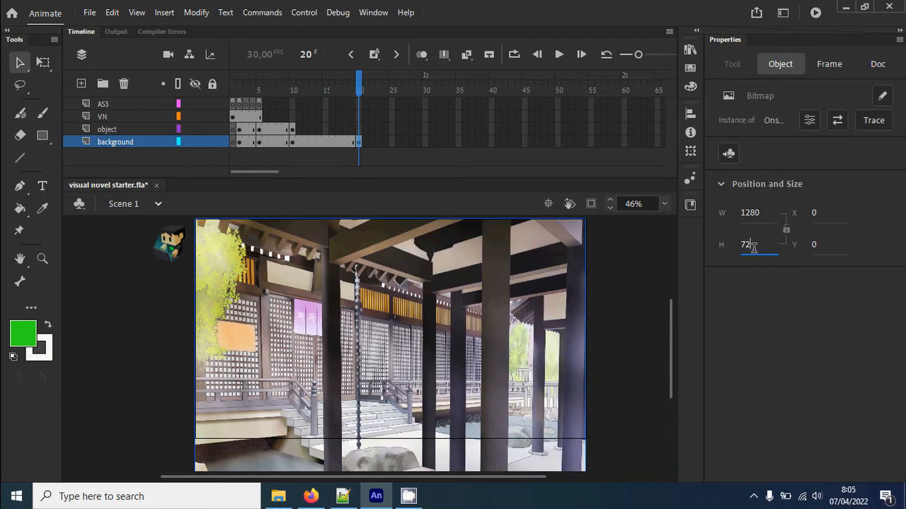
pyautogui.press('Return')
pyautogui.click(620, 317)
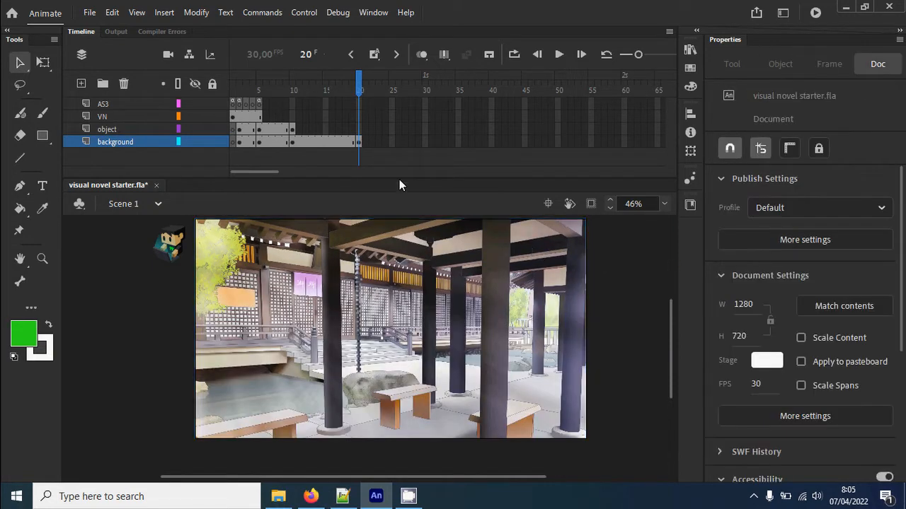
# Insert a keyframe at frame 20 of the object layer and extend the VN layer to frame 20
pyautogui.click(359, 129)
pyautogui.rightClick(359, 129)
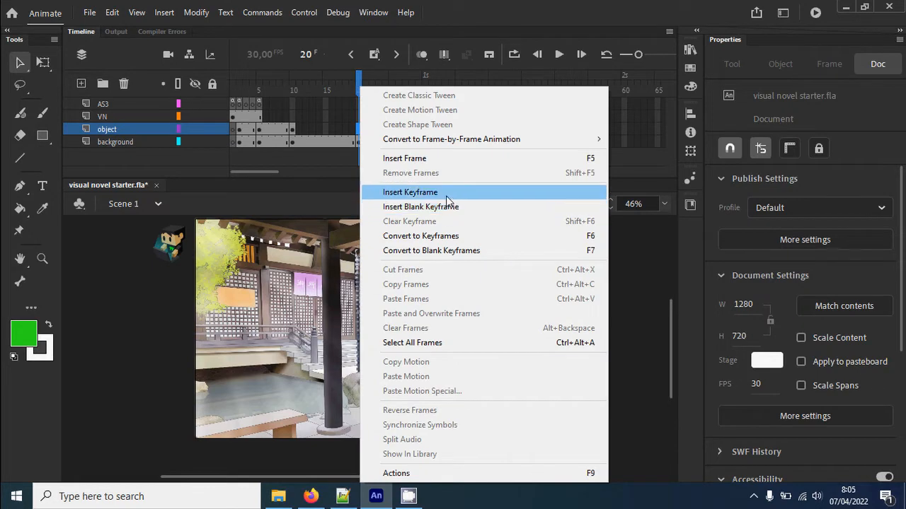
pyautogui.click(446, 193)
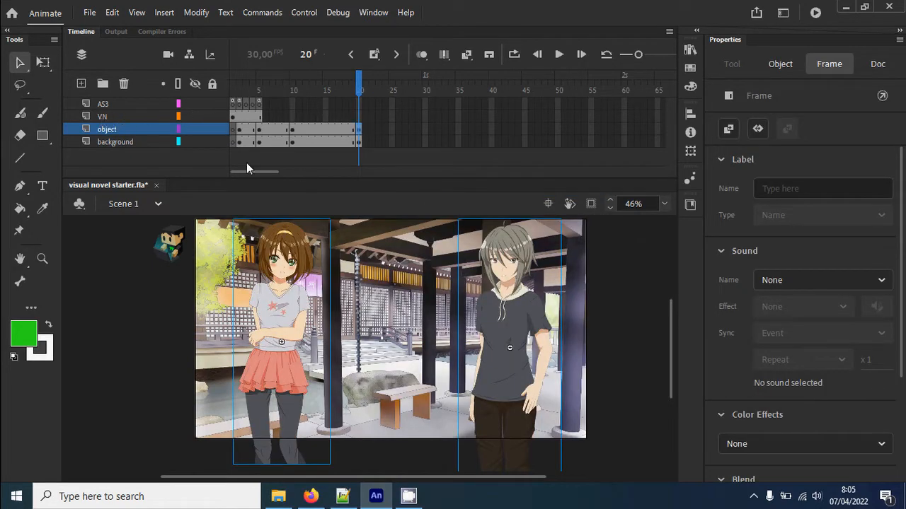
pyautogui.rightClick(359, 116)
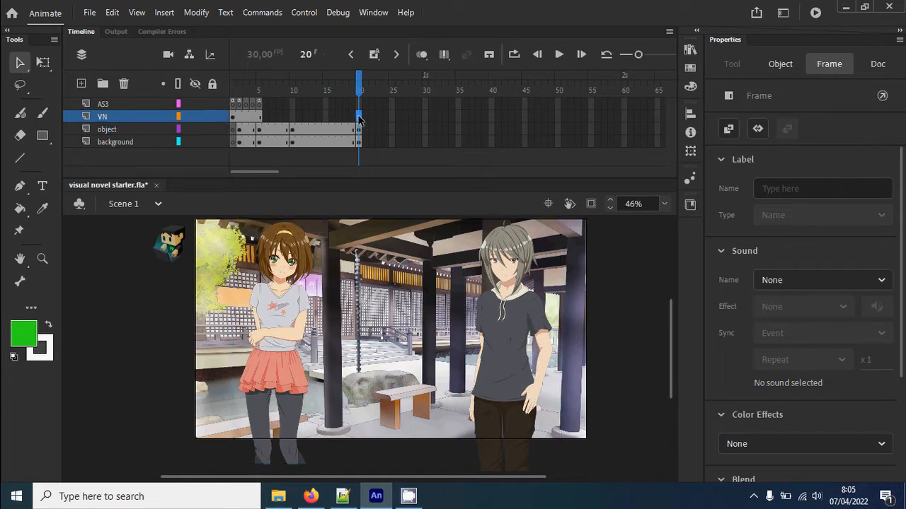
pyautogui.click(417, 157)
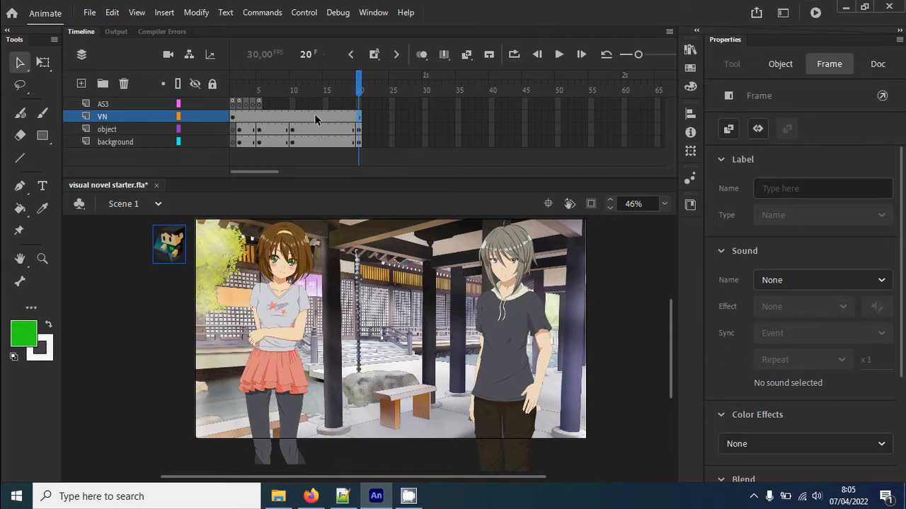
# Insert a blank keyframe at frame 10 of the AS3 layer
pyautogui.click(290, 103)
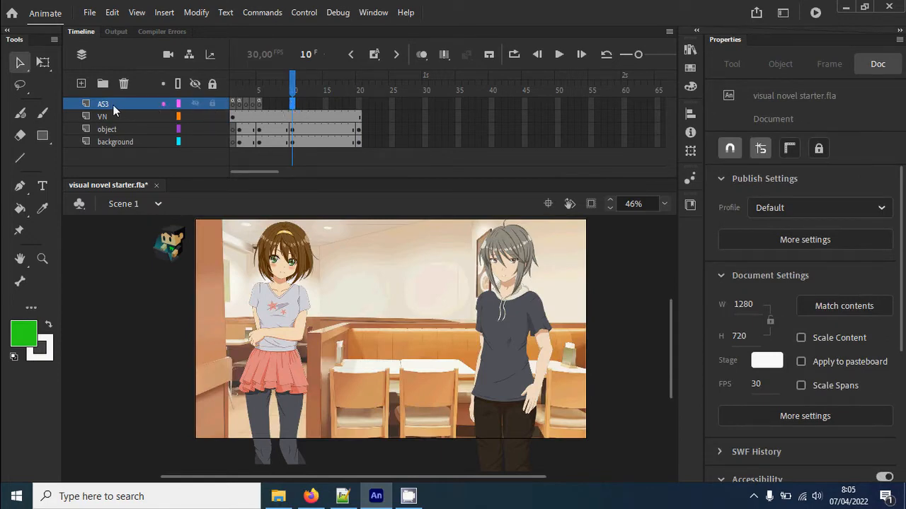
pyautogui.rightClick(293, 112)
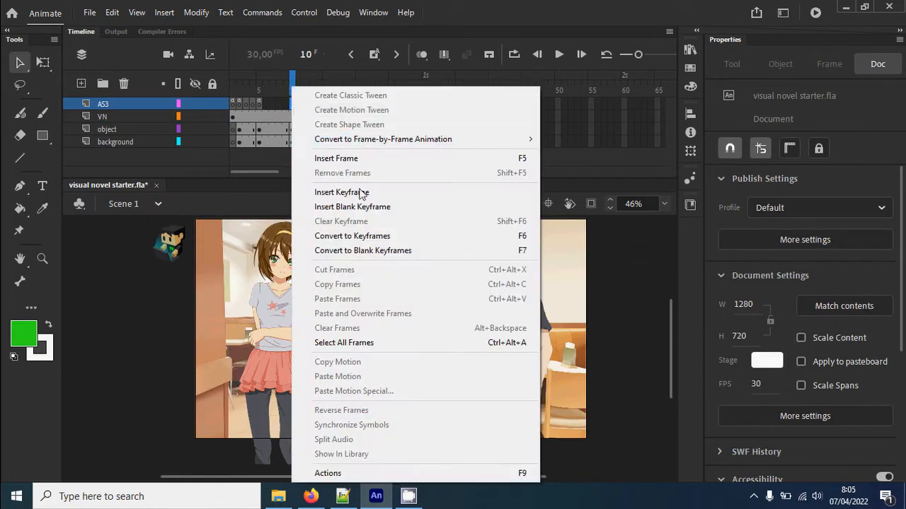
pyautogui.click(391, 208)
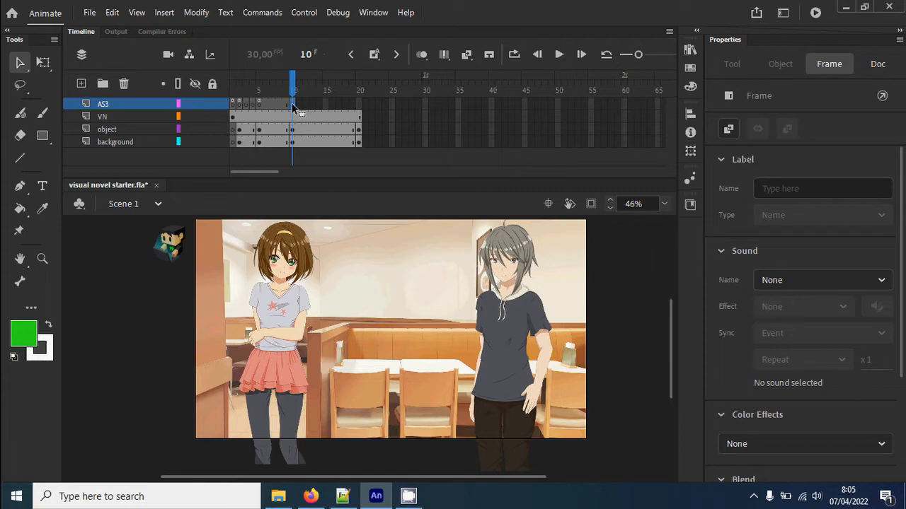
# Start the frame 10 script with a character command reading vn.char("miho", "show", 2
pyautogui.click(374, 12)
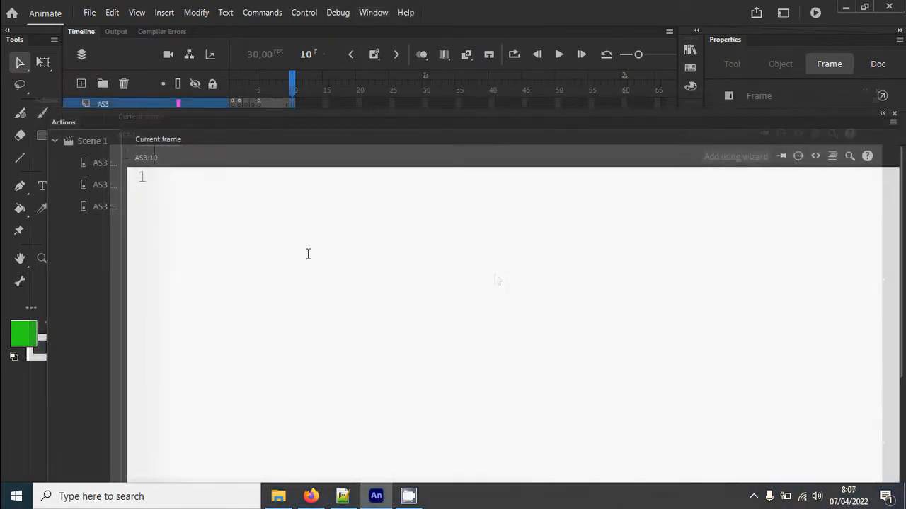
pyautogui.write('vn')
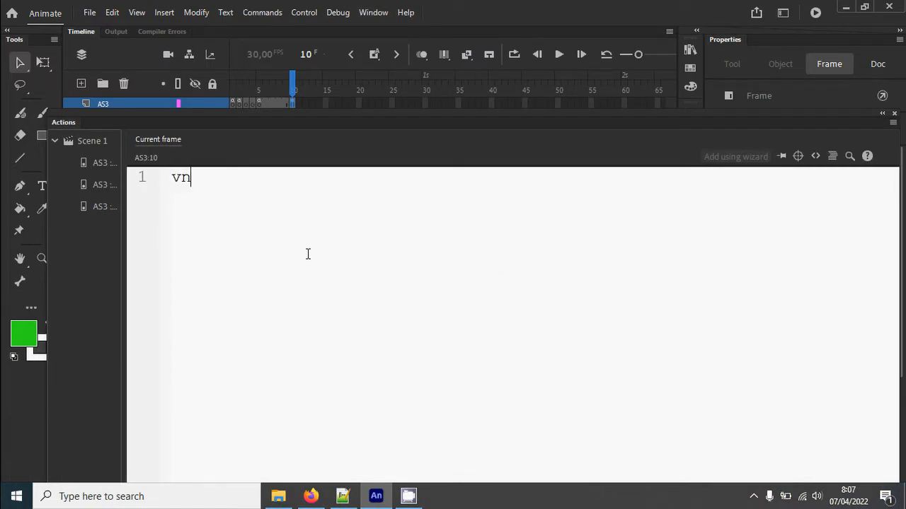
pyautogui.write('.char')
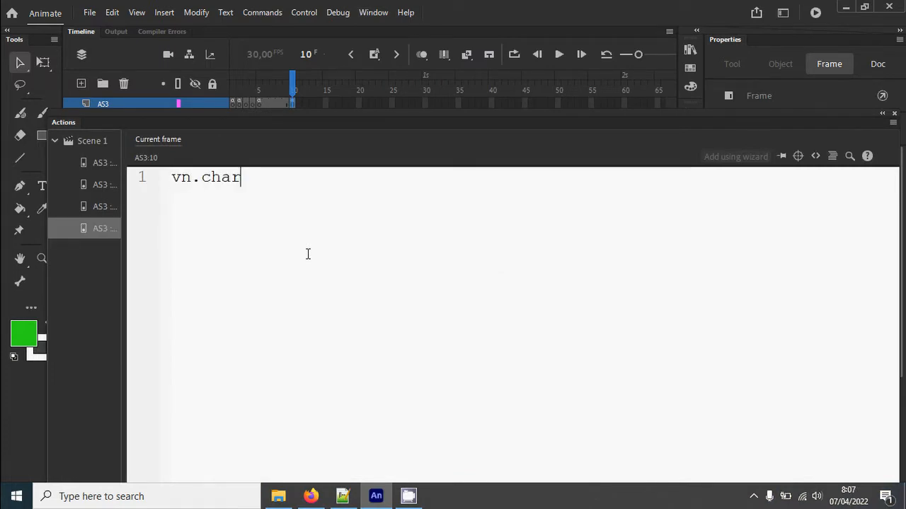
pyautogui.write('("')
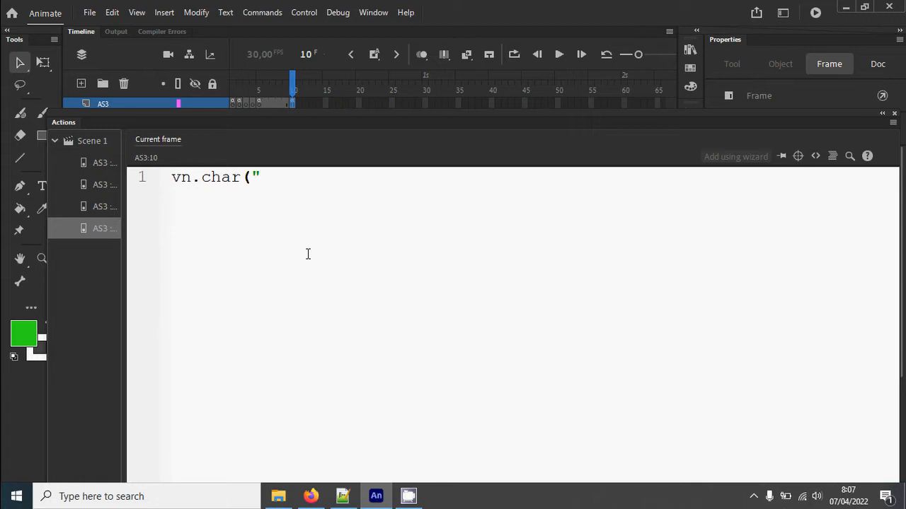
pyautogui.write('miho", "show"')
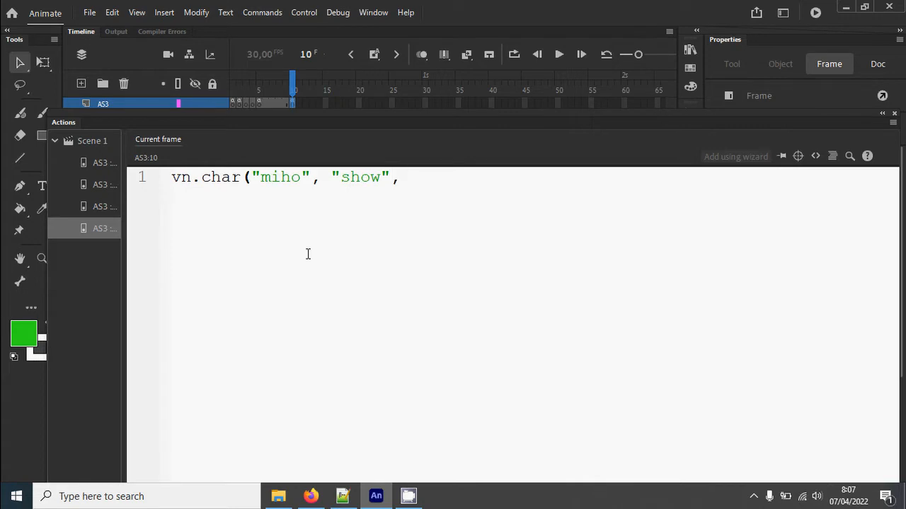
pyautogui.write(', 2')
# Review the frame 5 script and examine the poses on frames 2 to 4 inside the Miho movie clip
pyautogui.click(102, 207)
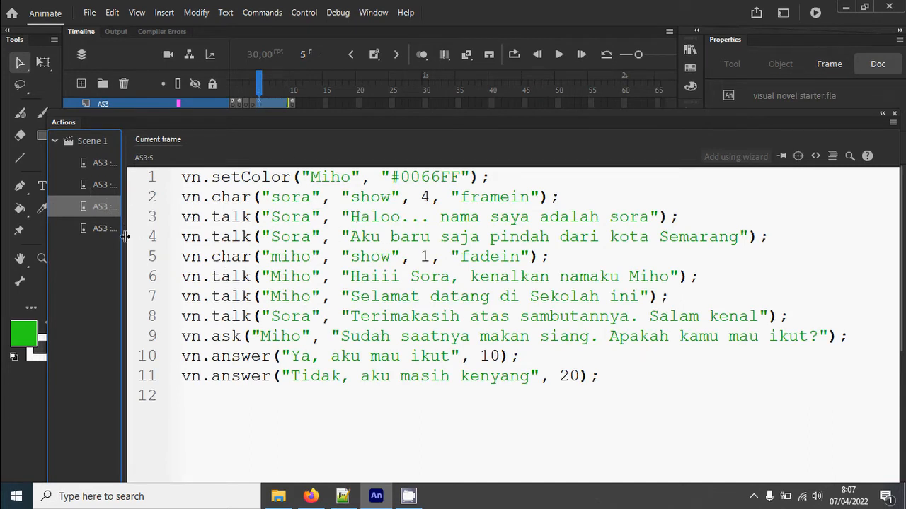
pyautogui.moveTo(119, 239); pyautogui.dragTo(164, 238)
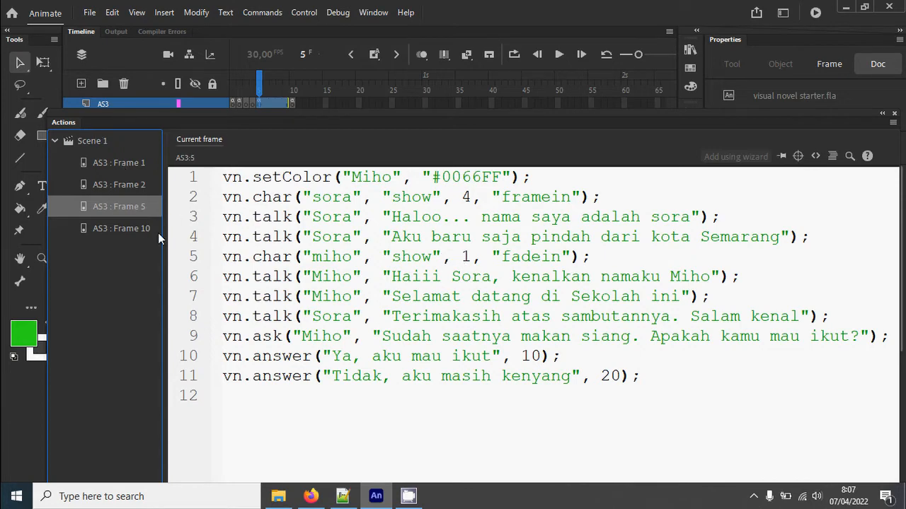
pyautogui.doubleClick(77, 125)
pyautogui.doubleClick(527, 326)
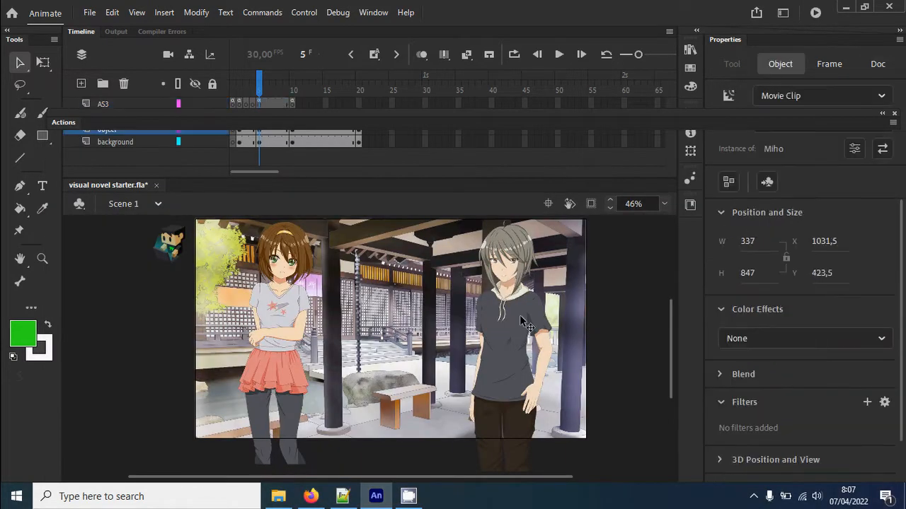
pyautogui.click(241, 89)
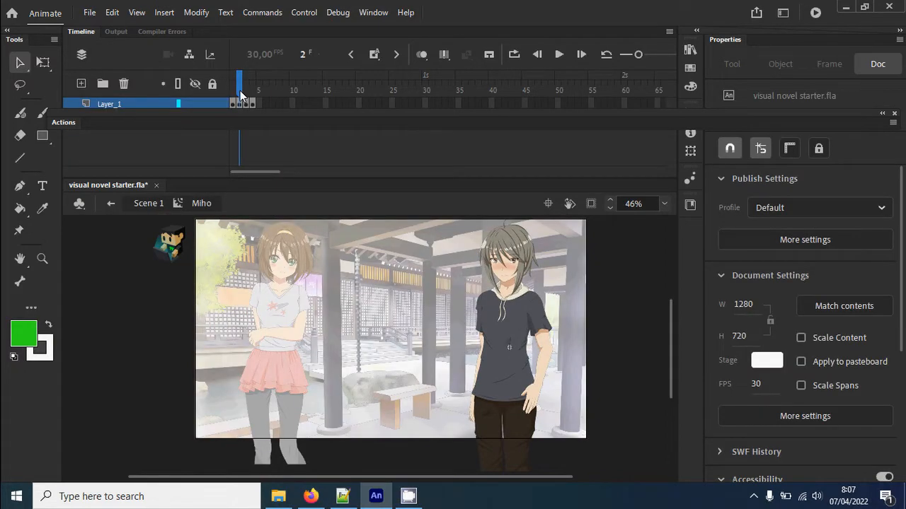
pyautogui.moveTo(241, 89); pyautogui.dragTo(256, 98)
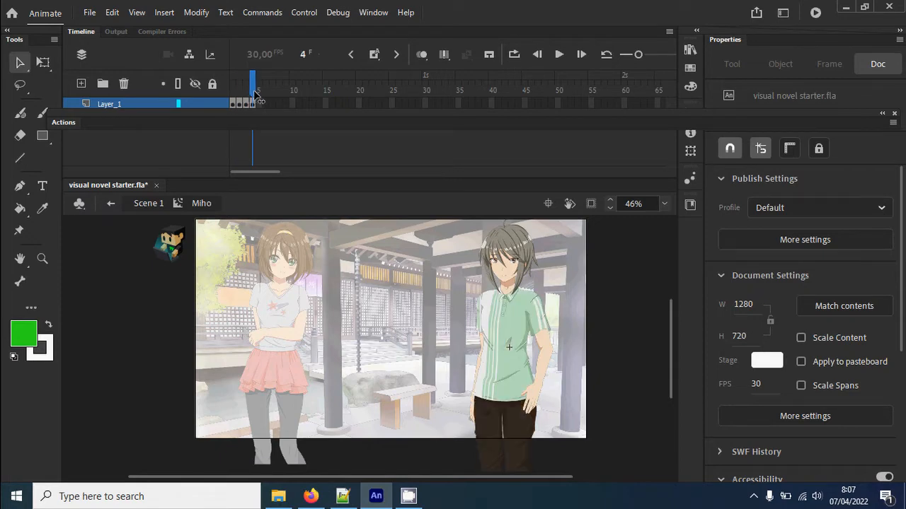
pyautogui.click(150, 207)
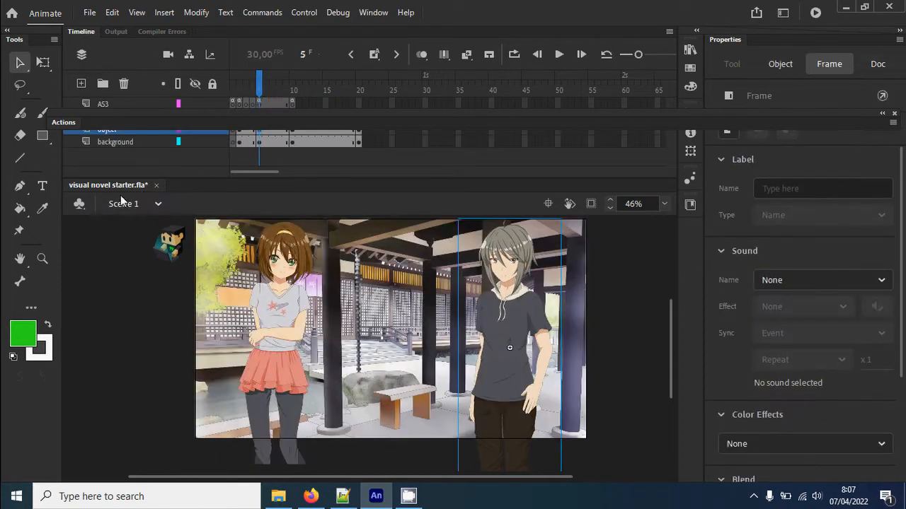
# Complete the vn.char command in the frame 10 script with the "framein" effect and close the statement
pyautogui.click(78, 125)
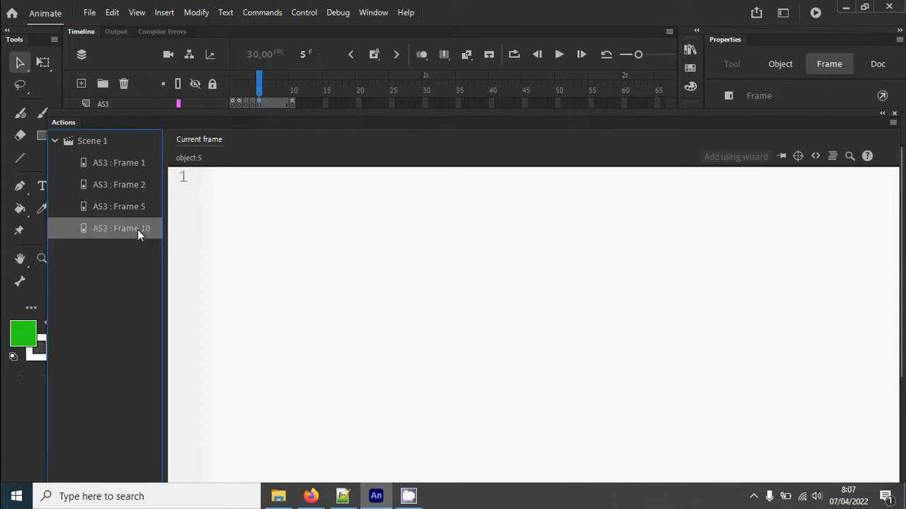
pyautogui.click(137, 229)
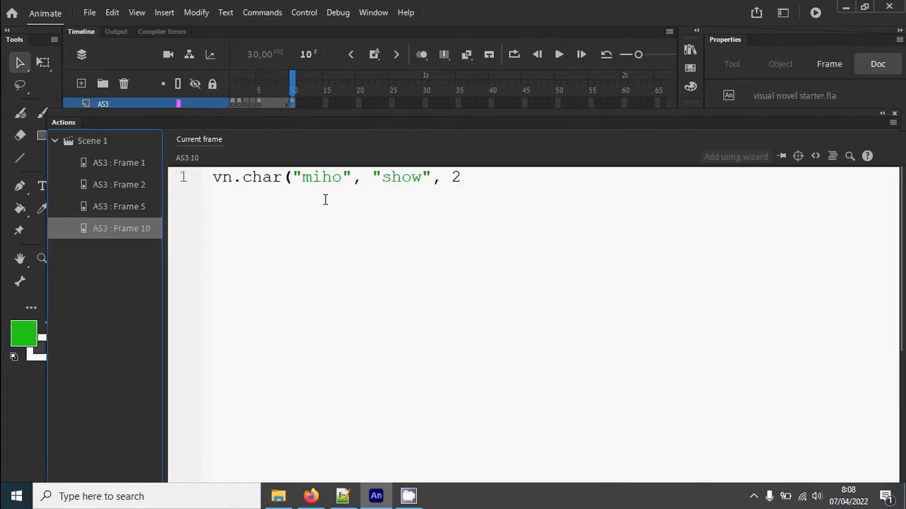
pyautogui.click(469, 177)
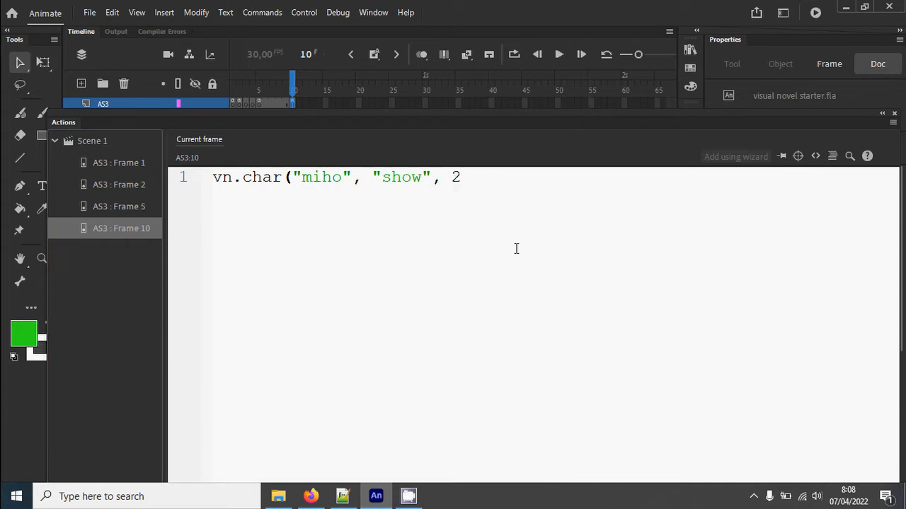
pyautogui.write(', "framein"')
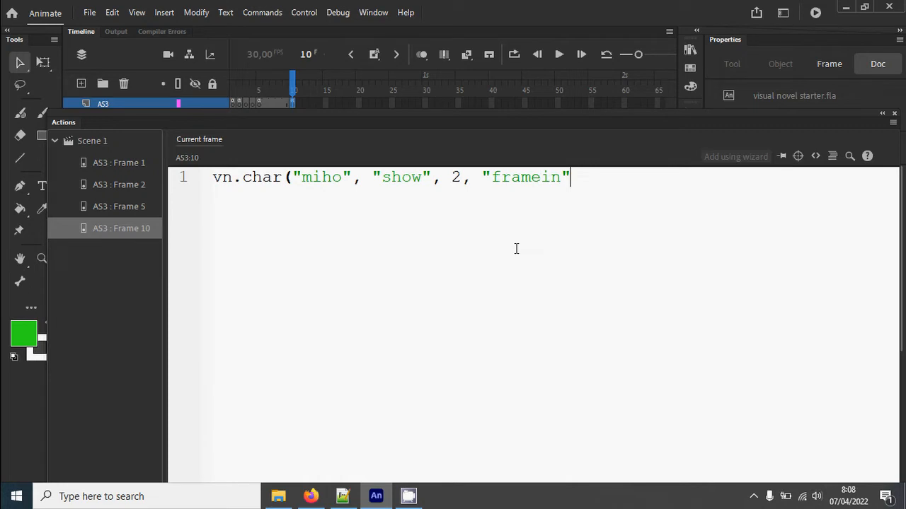
pyautogui.write(');')
# Add a vn.talk line for "Miho" to the frame 10 script reading "Ini adalah restauran favoritku."
pyautogui.press('Return')
pyautogui.write('vn.talk("Mih')
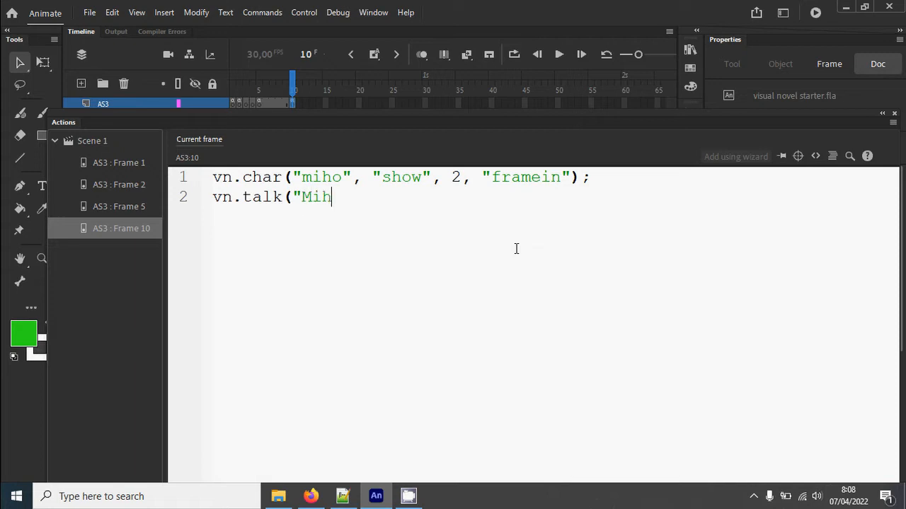
pyautogui.write('o", "Ini adalah')
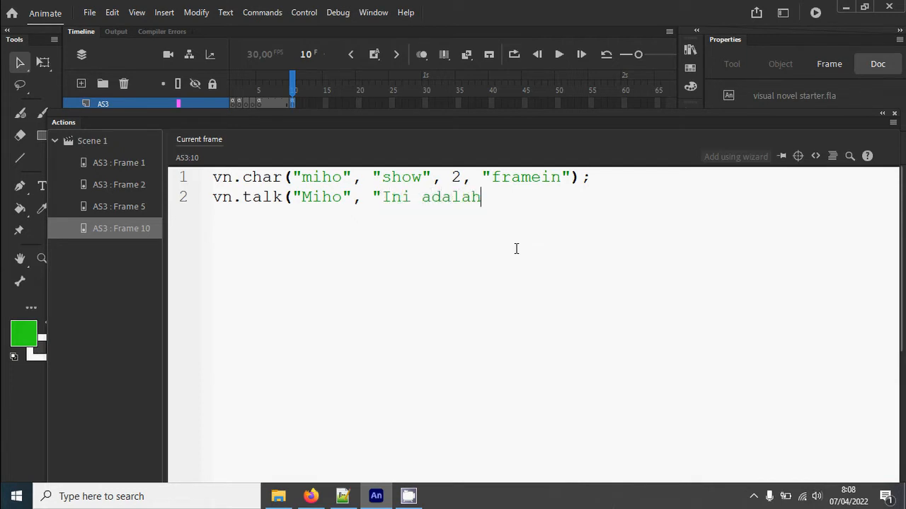
pyautogui.write(' restauran')
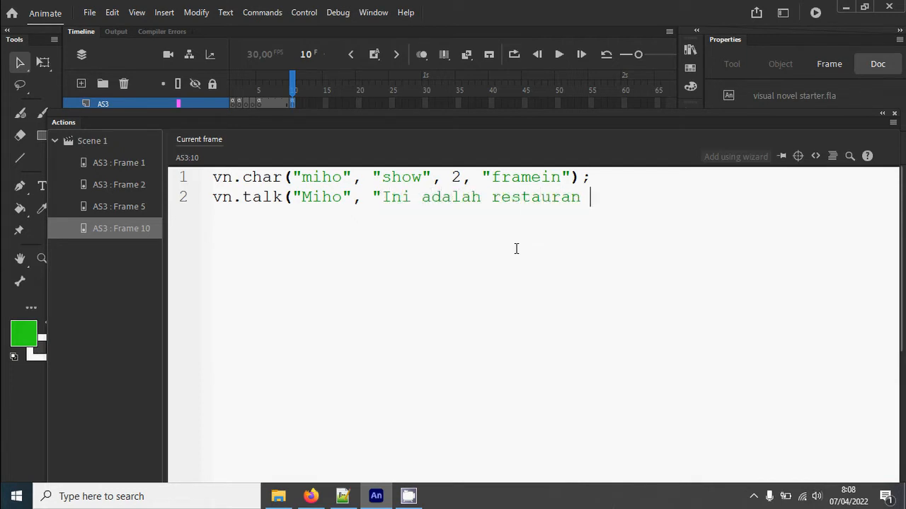
pyautogui.write('t favoritk')
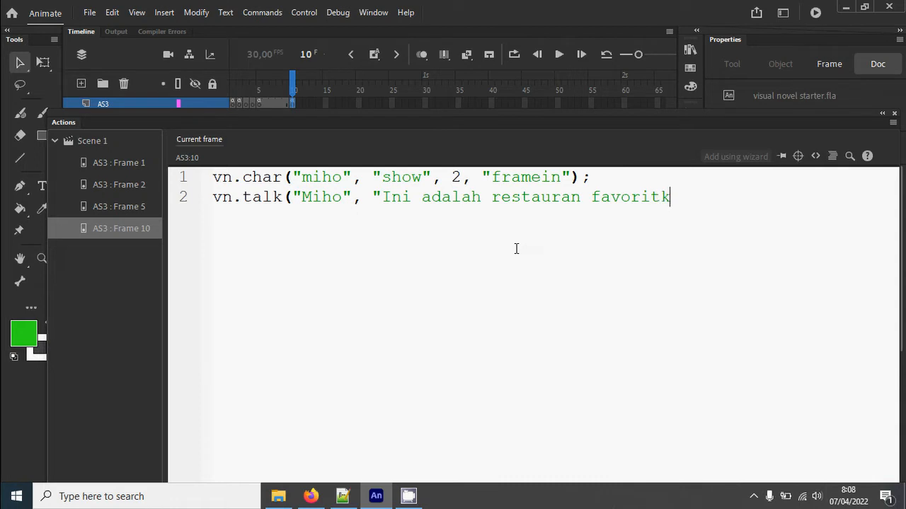
pyautogui.write('u.");')
# Add another vn.talk line for "Miho" reading "Makanan favoritku adalah Soto, tapi kamu bisa pesan makanan lainnya"
pyautogui.press('Return')
pyautogui.write('vn.talk')
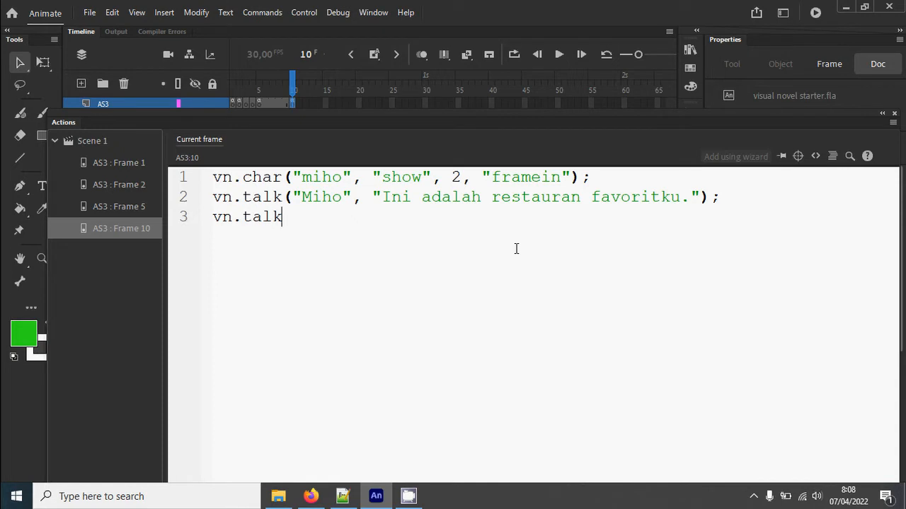
pyautogui.write('("Miho", "')
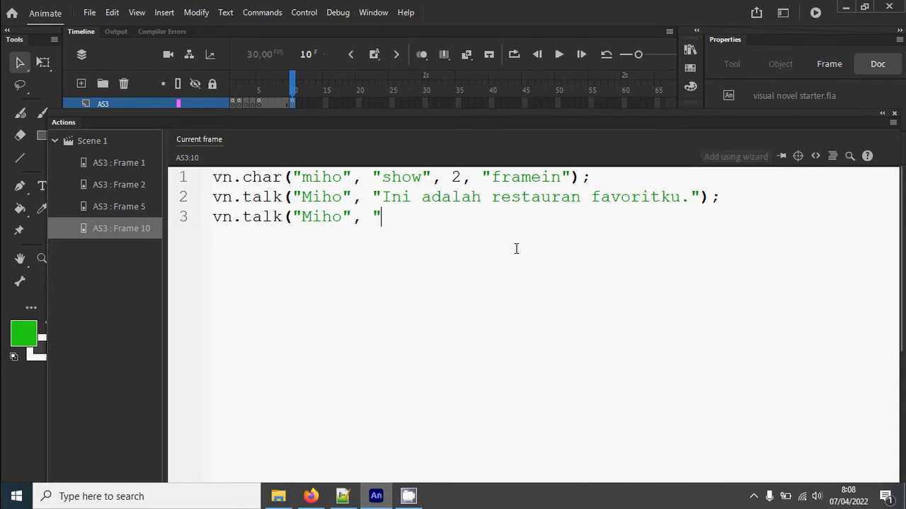
pyautogui.write('Makanan ')
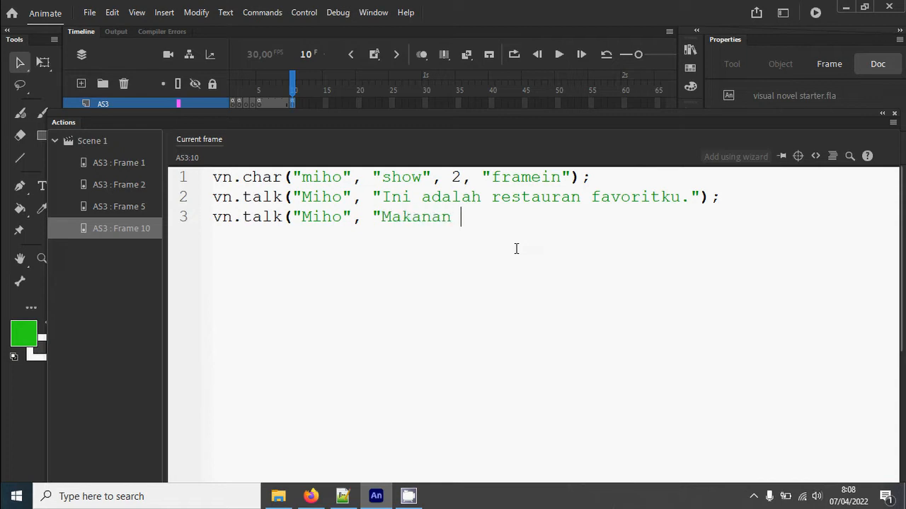
pyautogui.write('favoritku adalah ')
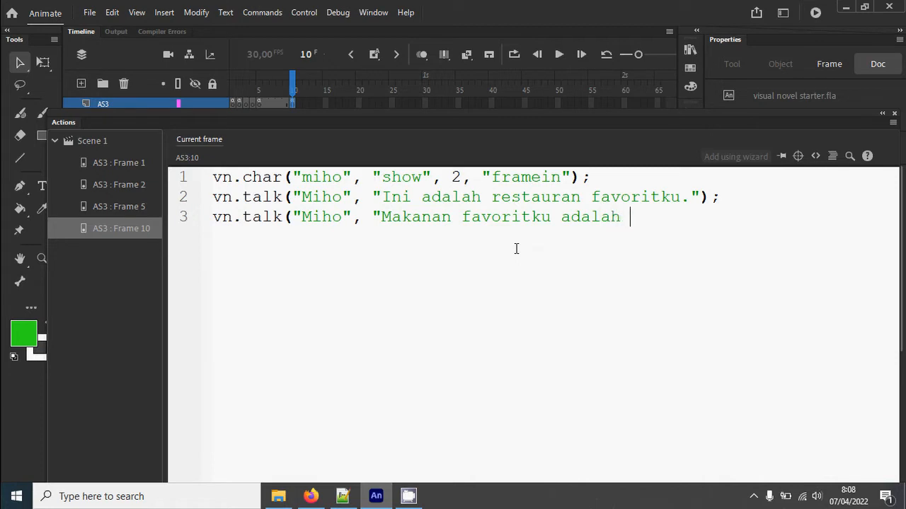
pyautogui.write('Soto')
pyautogui.press('BackSpace')
pyautogui.press('BackSpace')
pyautogui.write('oto, tapi kamu')
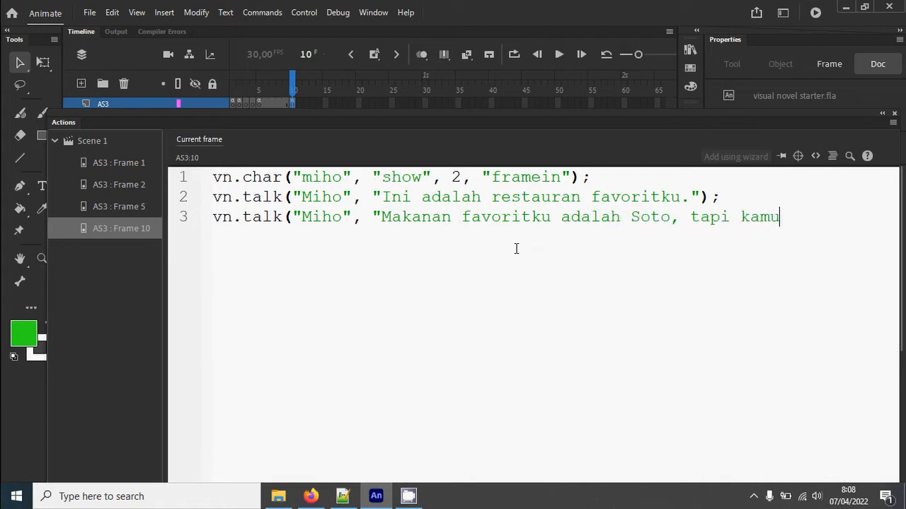
pyautogui.write(' bisa pesan ')
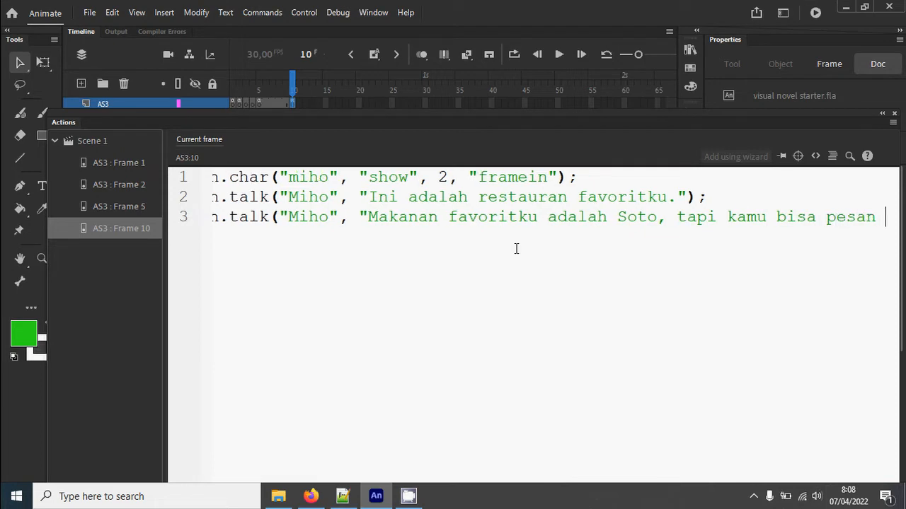
pyautogui.write('makanan lainny')
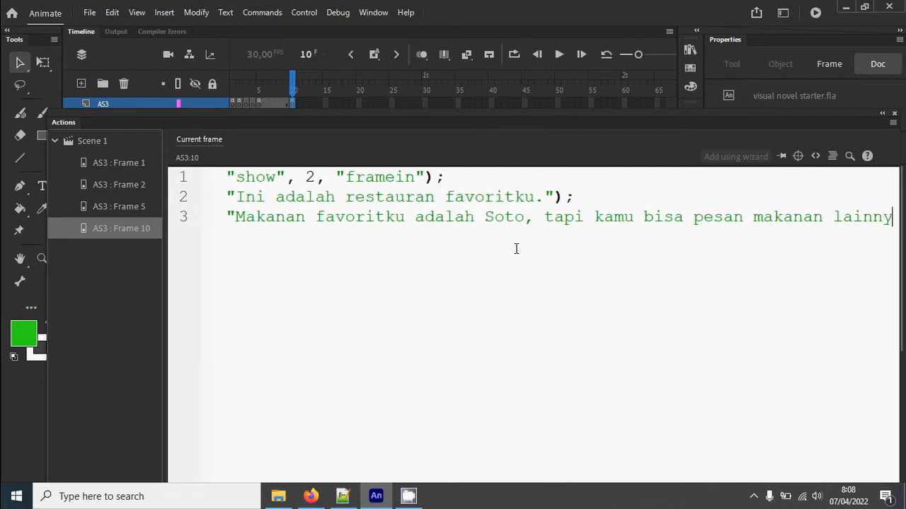
pyautogui.write('a");')
pyautogui.press('Home')
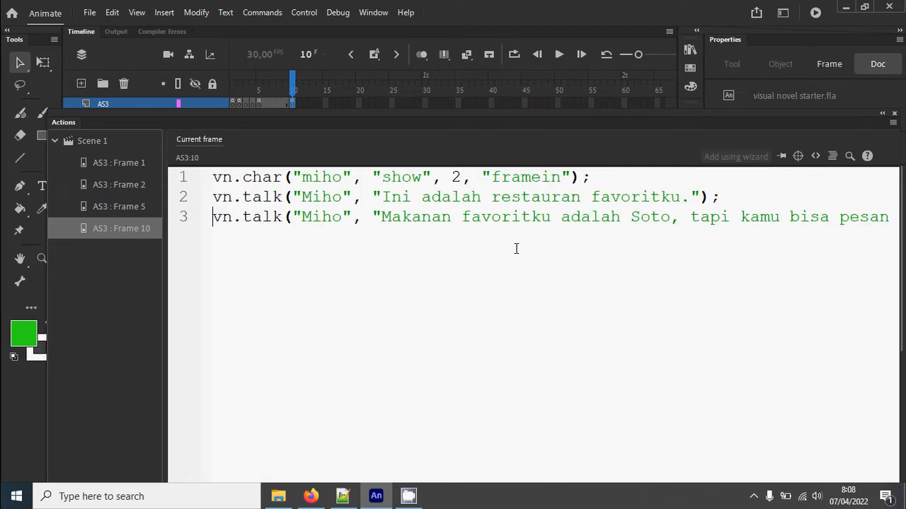
# Add a command on line 4 that shows Sora with a fade-in: vn.char("sora", "show", 1, "fadein");
pyautogui.press('End')
pyautogui.press('Return')
pyautogui.write('vn.char("')
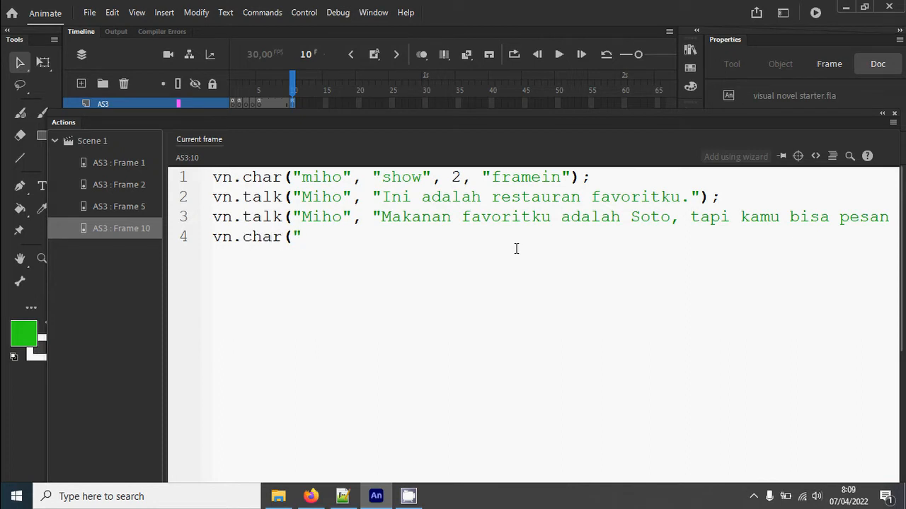
pyautogui.write('sora", "show"')
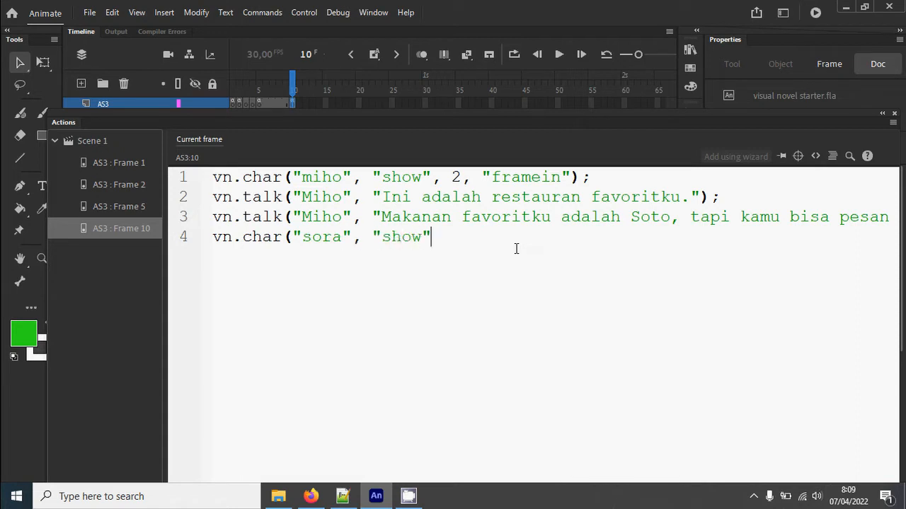
pyautogui.write(', 1, "fadein')
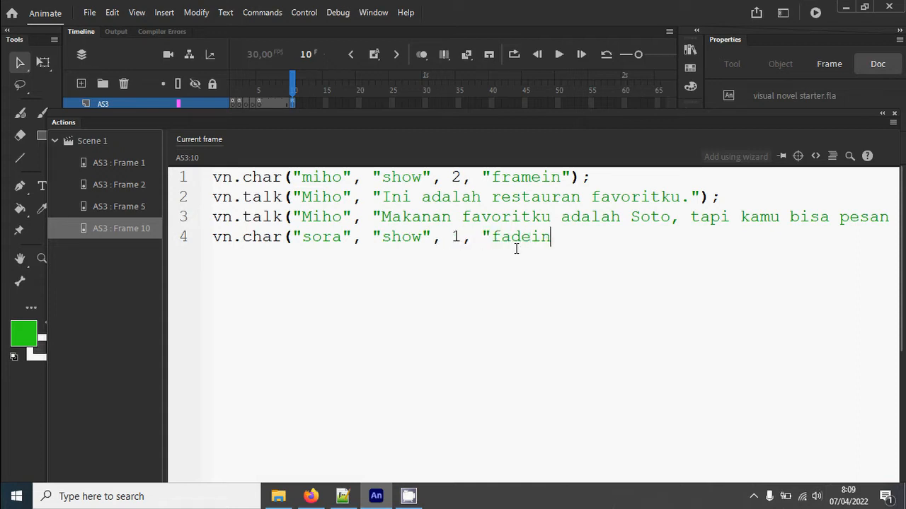
pyautogui.write('");')
# Add a vn.talk line for "Sora" reading "Wah... tempatnya keren. Pasti makanan disini mahal"
pyautogui.press('Return')
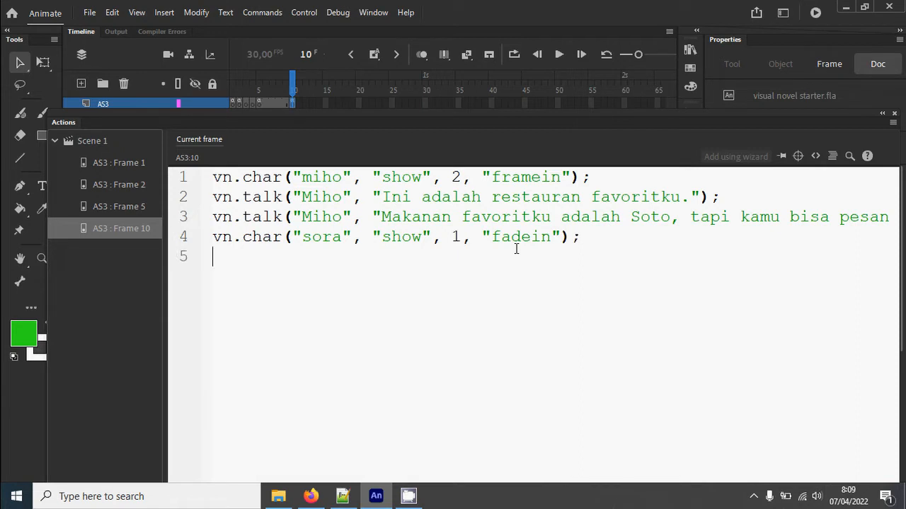
pyautogui.write('vn.talk("Sora')
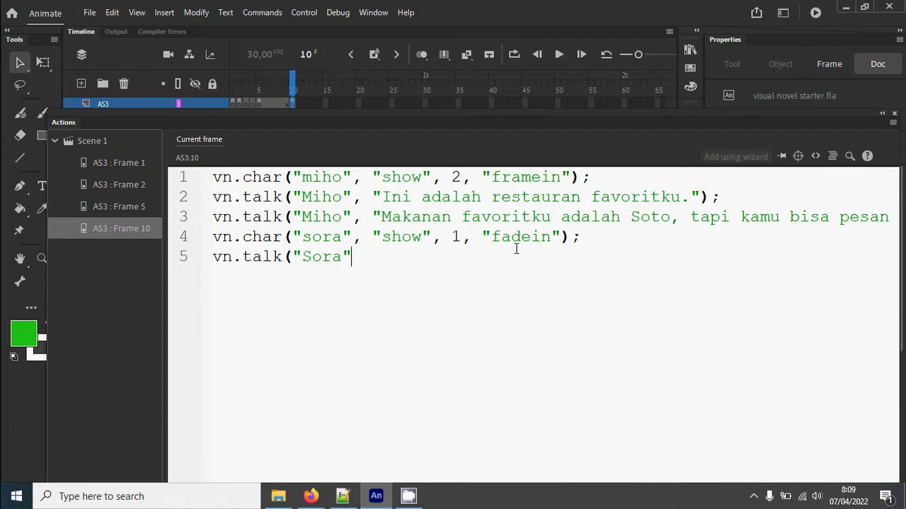
pyautogui.write('", "Wah... tempa')
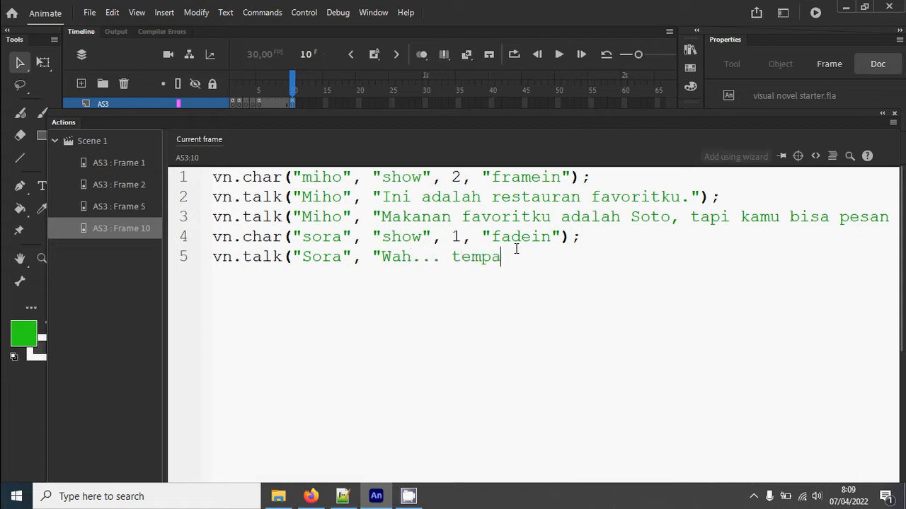
pyautogui.write('tnya keren. Pasti makanan d')
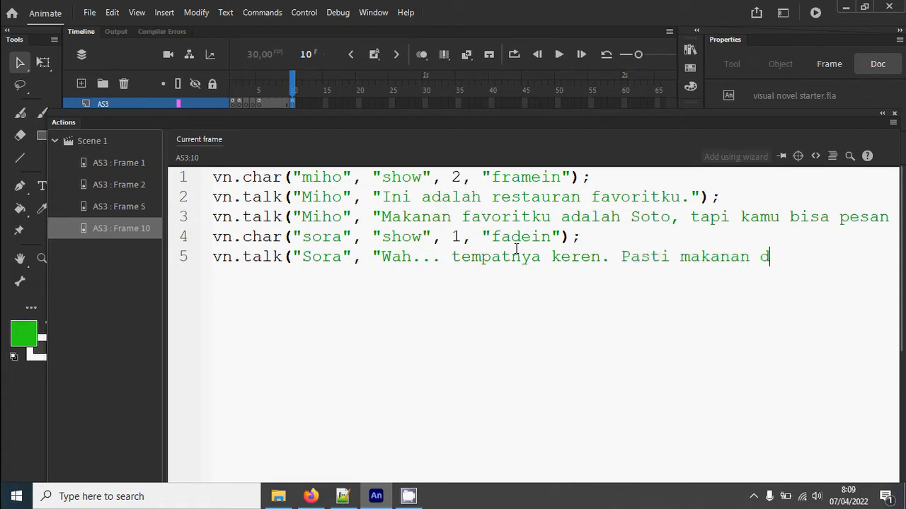
pyautogui.write('isini maha')
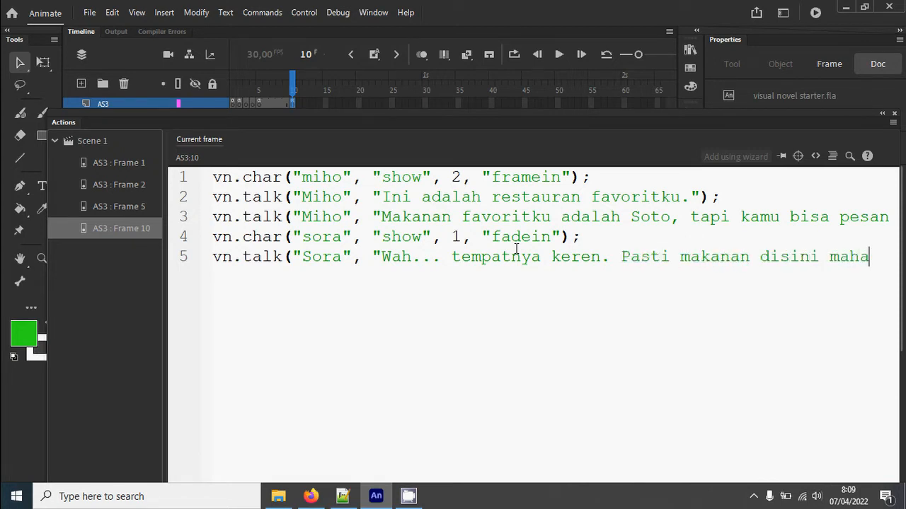
pyautogui.write('l");')
# Add a closing vn.talk reply for "Miho" reading "Nggak kok, makanan disini murah banget"
pyautogui.press('Return')
pyautogui.write('vn.t')
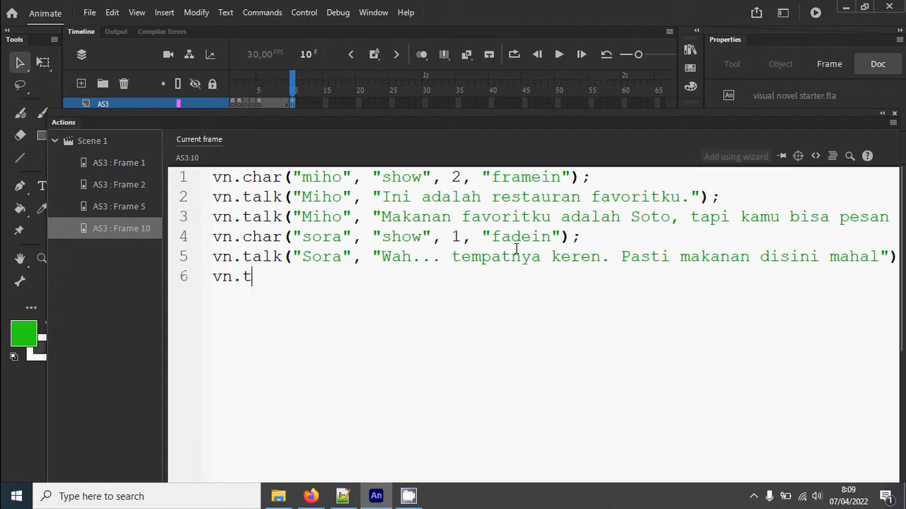
pyautogui.write('alk("Miho", ')
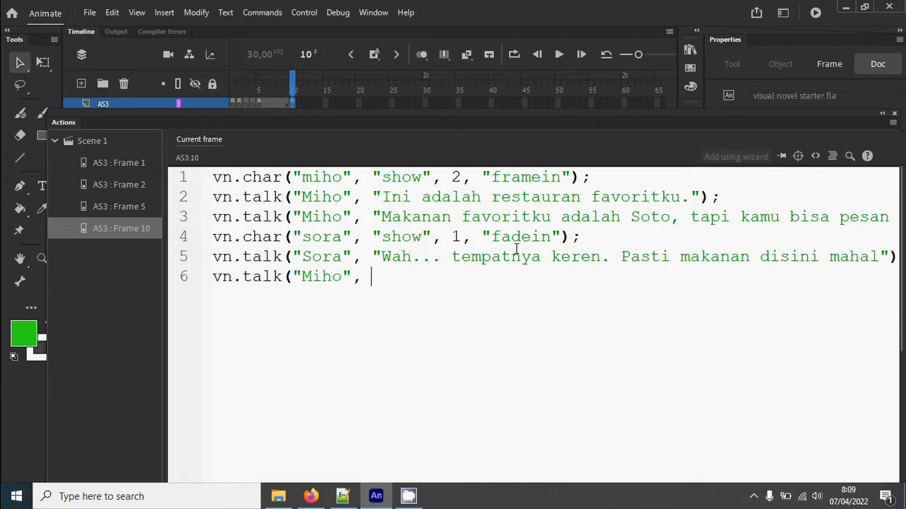
pyautogui.write('"Nggak k')
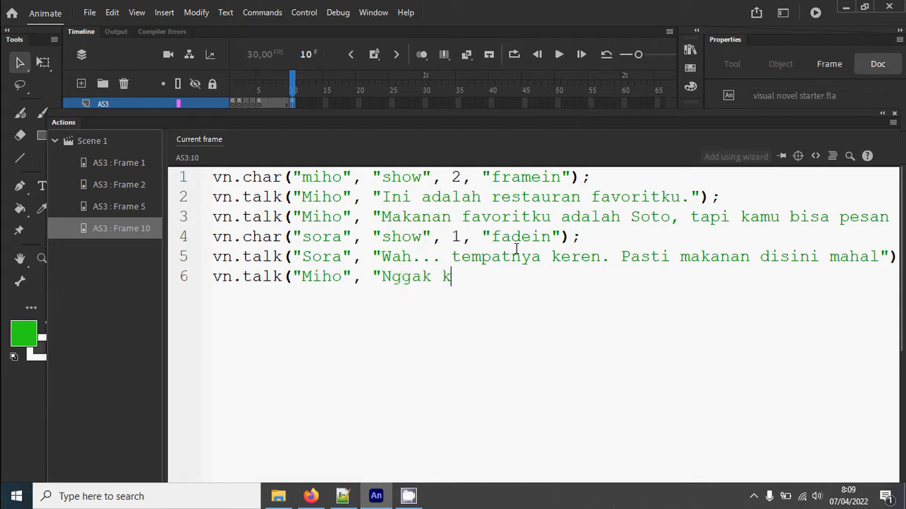
pyautogui.write('ok, makanan d')
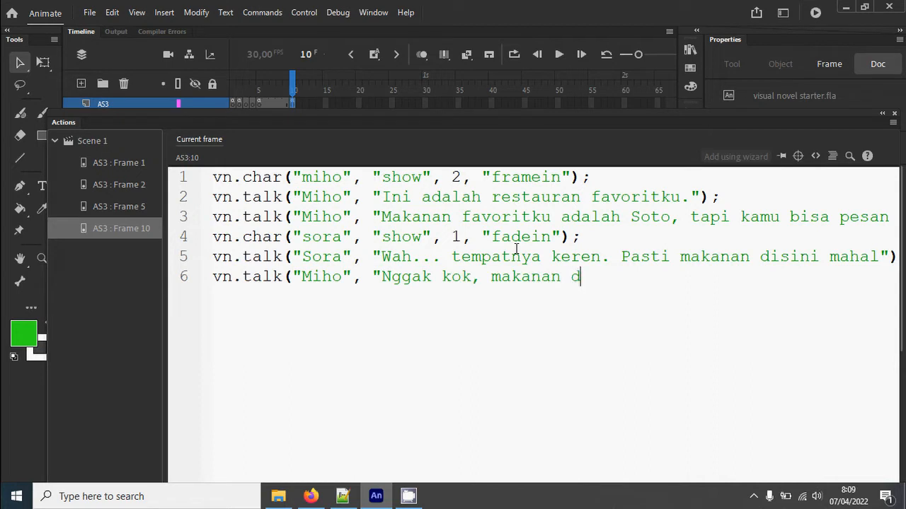
pyautogui.write('isini murah ')
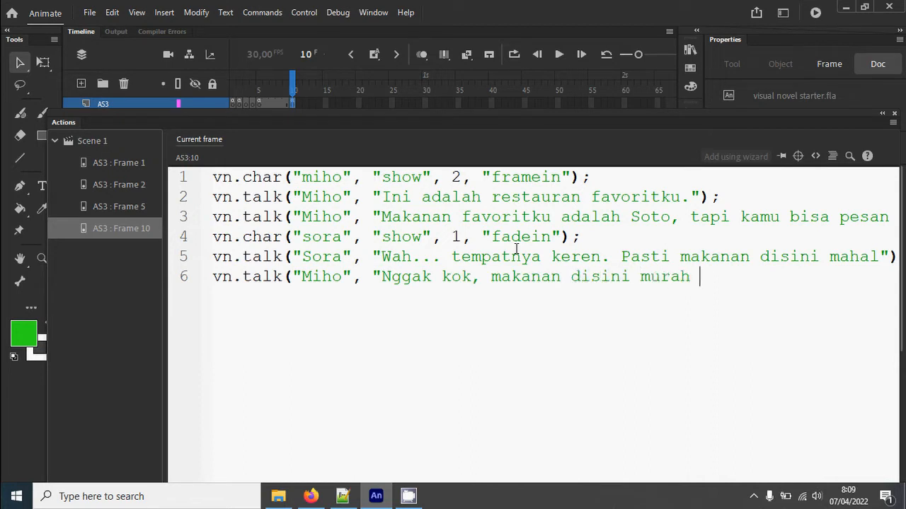
pyautogui.write('banget");')
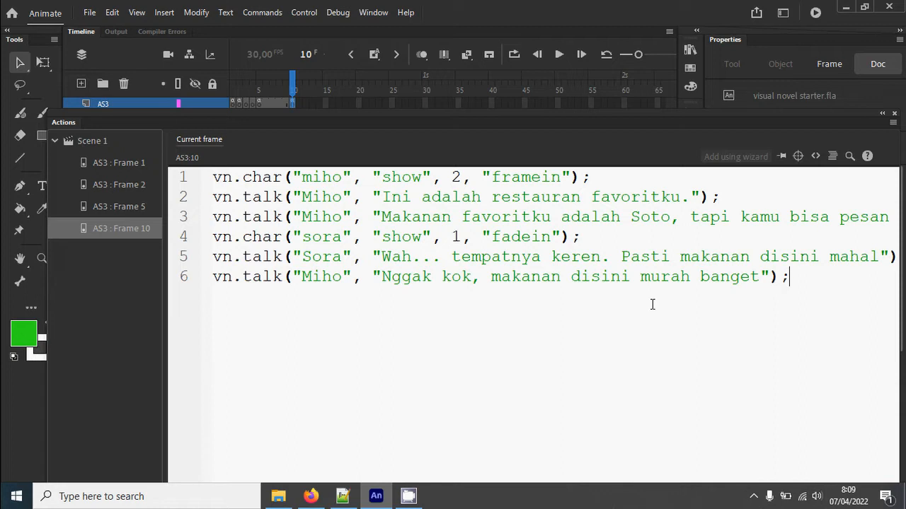
# Save the file, test the movie and start the game from its title screen
pyautogui.hotkey('ctrl', 's')
pyautogui.hotkey('ctrl', 'Return')
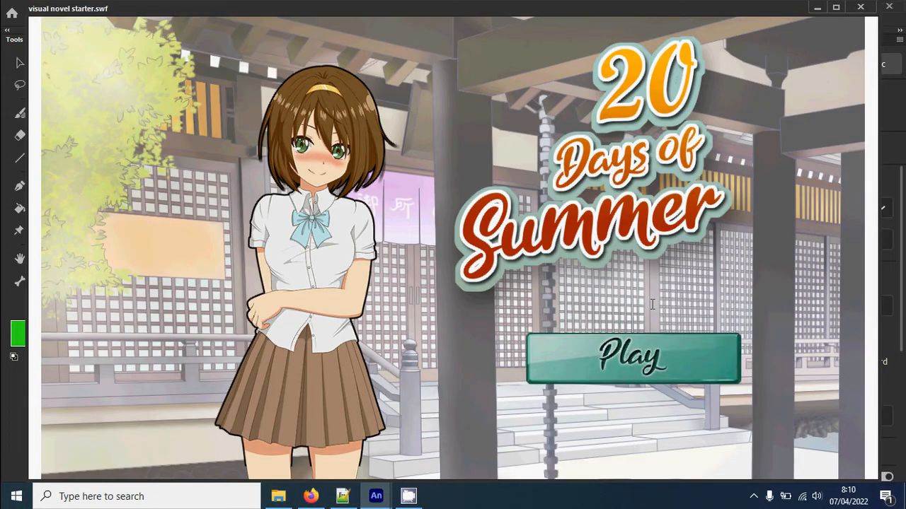
pyautogui.click(699, 375)
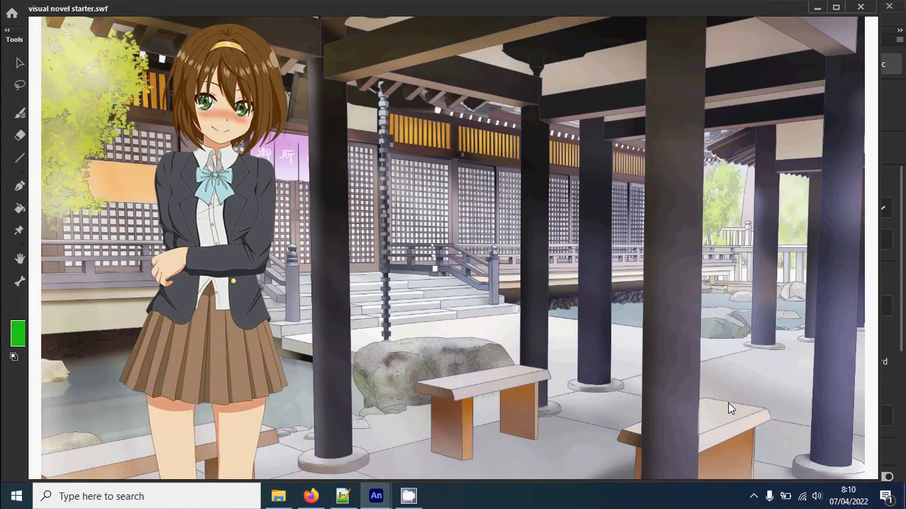
# Play through the opening dialogue to Miho's lunch question and choose the answer "Ya, aku mau ikut"
pyautogui.click(608, 328)
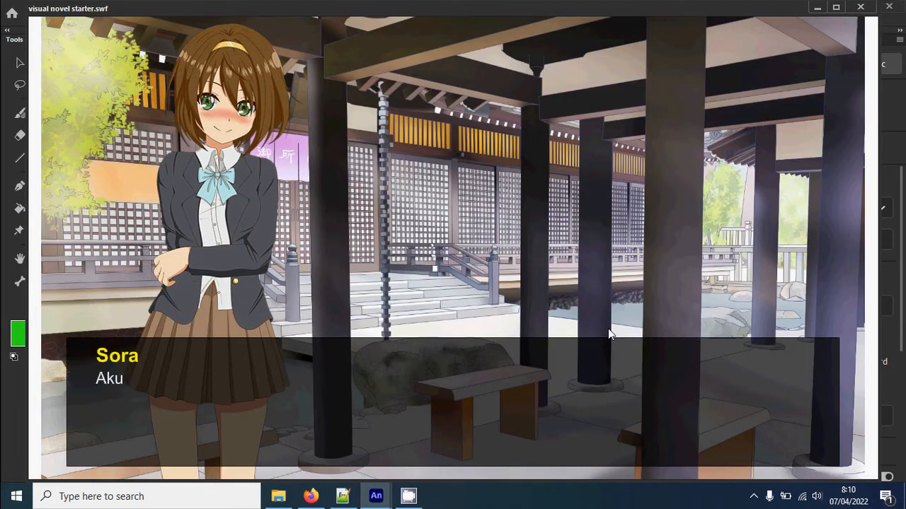
pyautogui.click(608, 328)
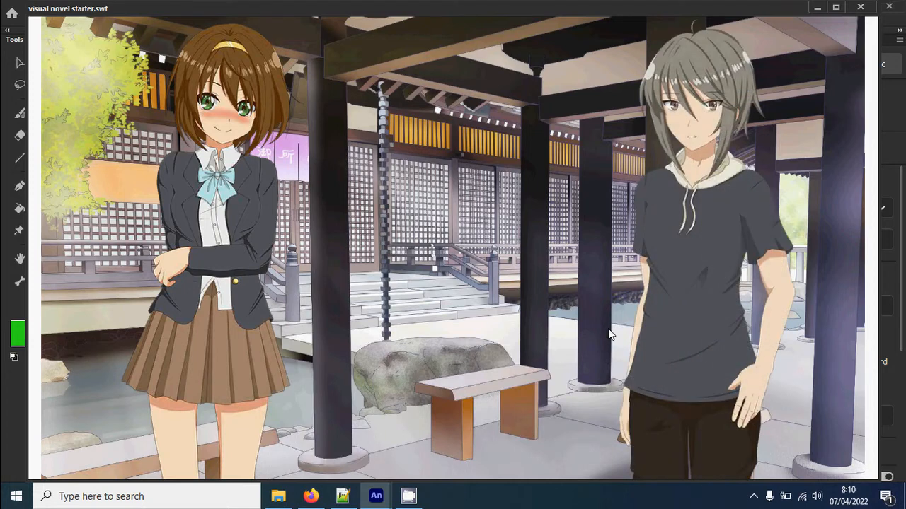
pyautogui.click(608, 329)
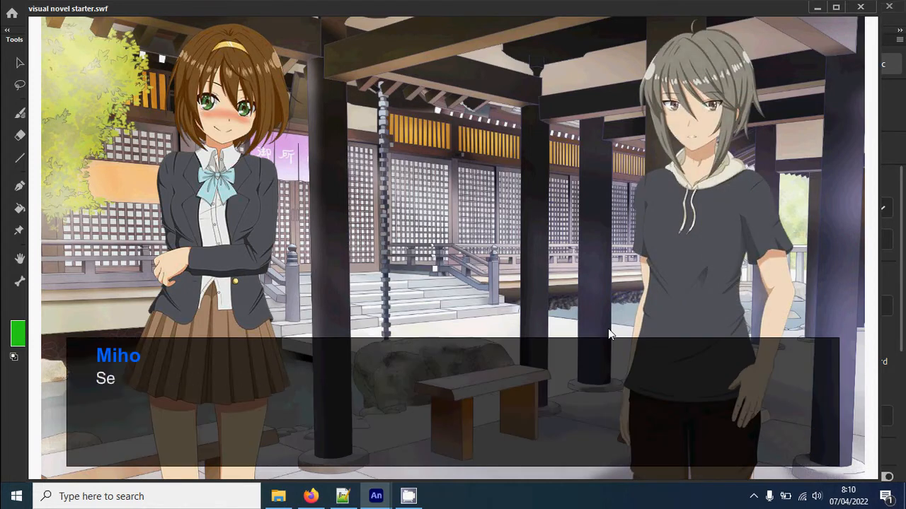
pyautogui.click(607, 328)
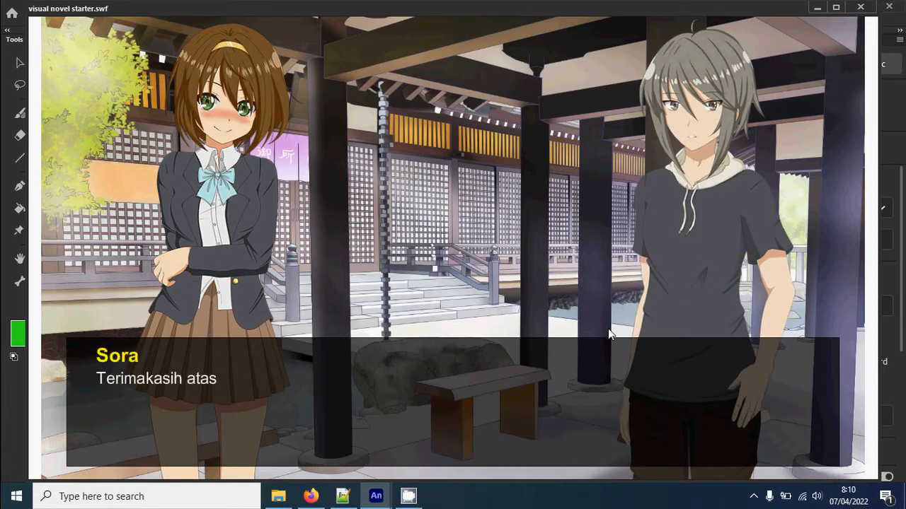
pyautogui.click(608, 328)
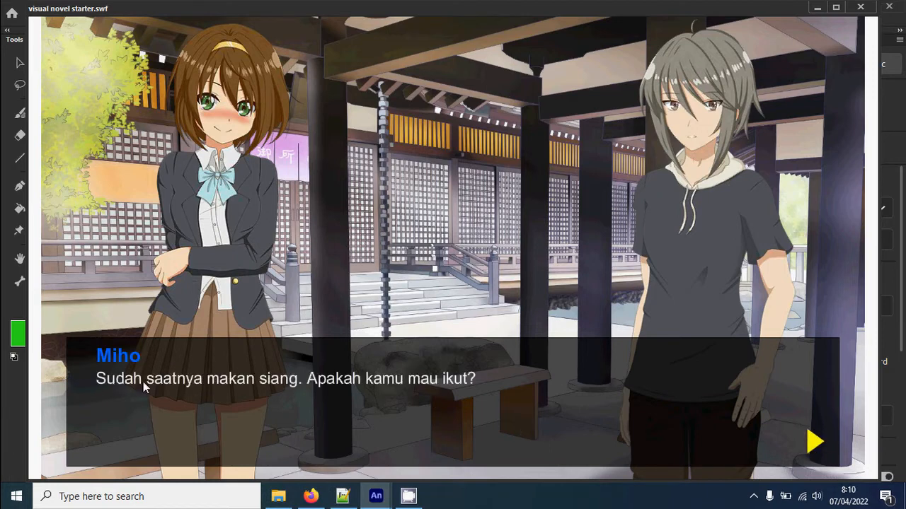
pyautogui.click(536, 261)
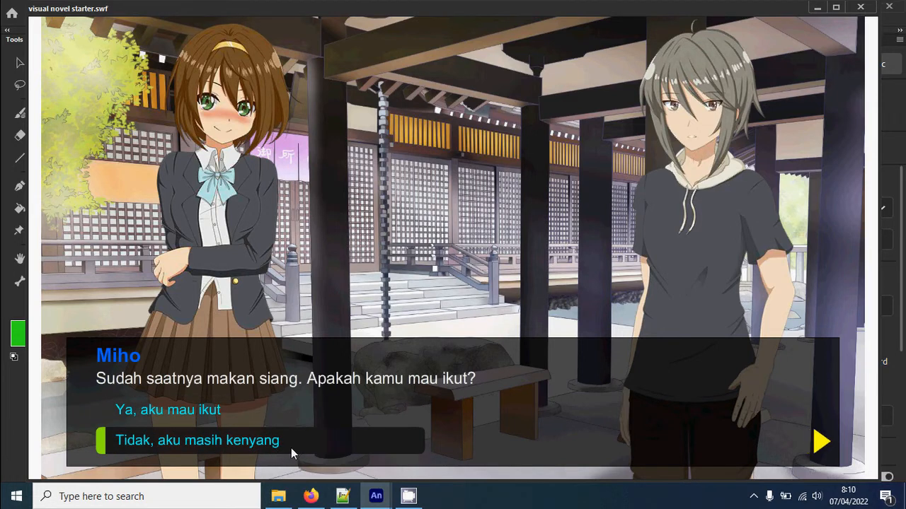
pyautogui.click(296, 409)
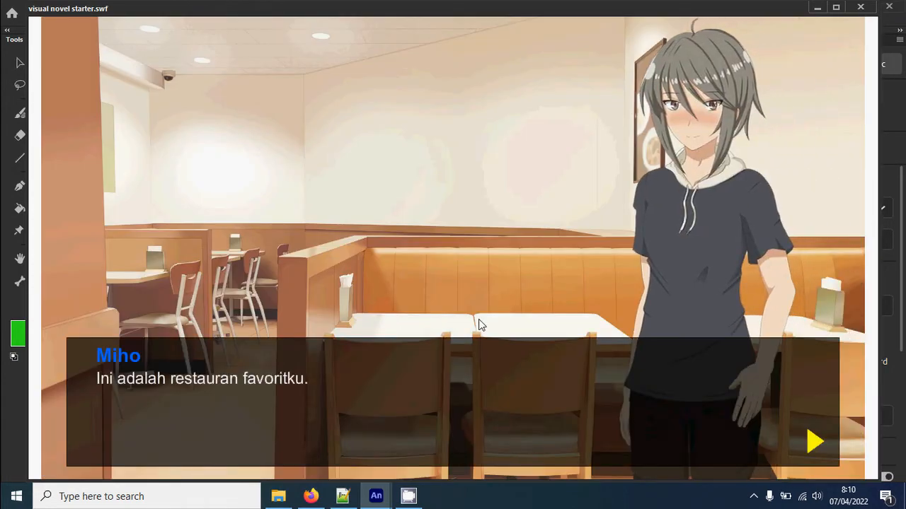
# Play through the restaurant scene's remaining dialogue to its end and close the test movie
pyautogui.click(505, 410)
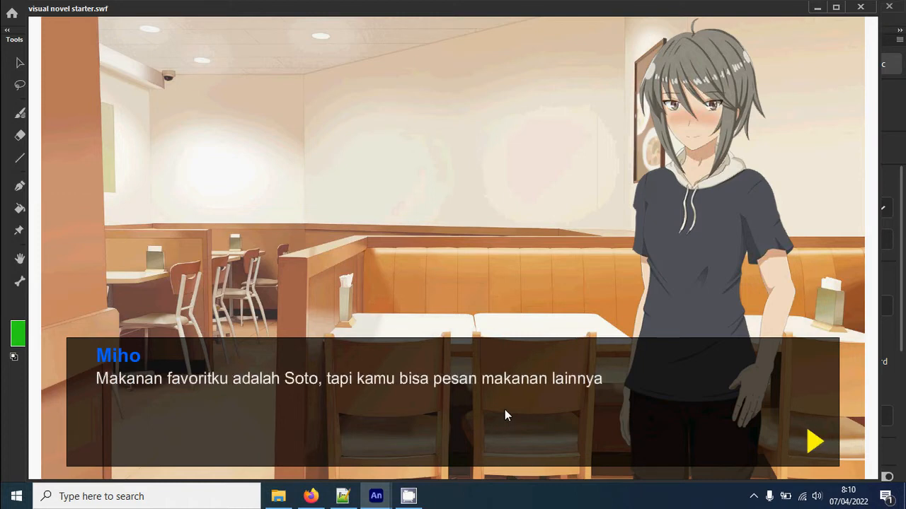
pyautogui.click(505, 410)
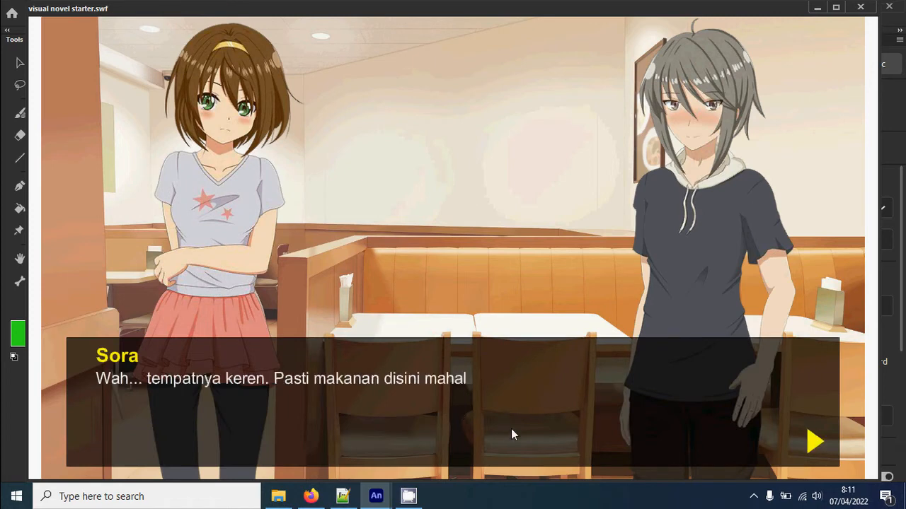
pyautogui.click(511, 429)
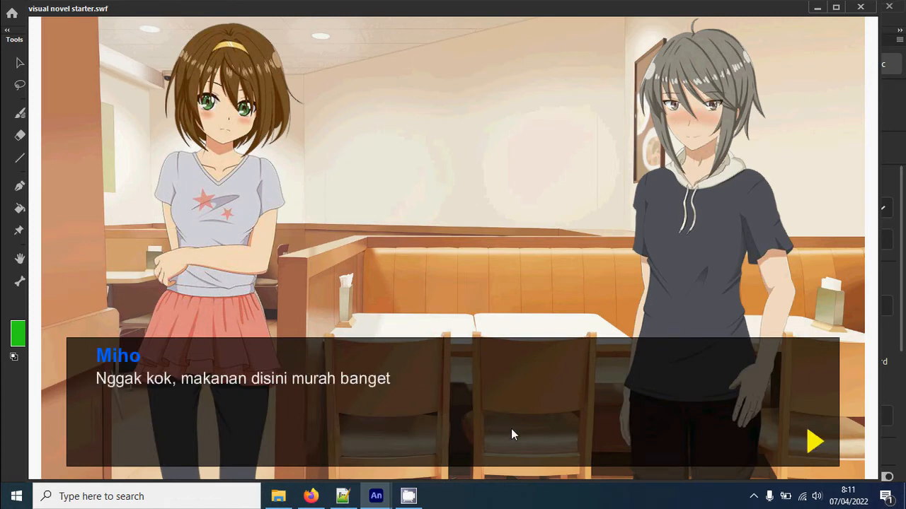
pyautogui.click(510, 429)
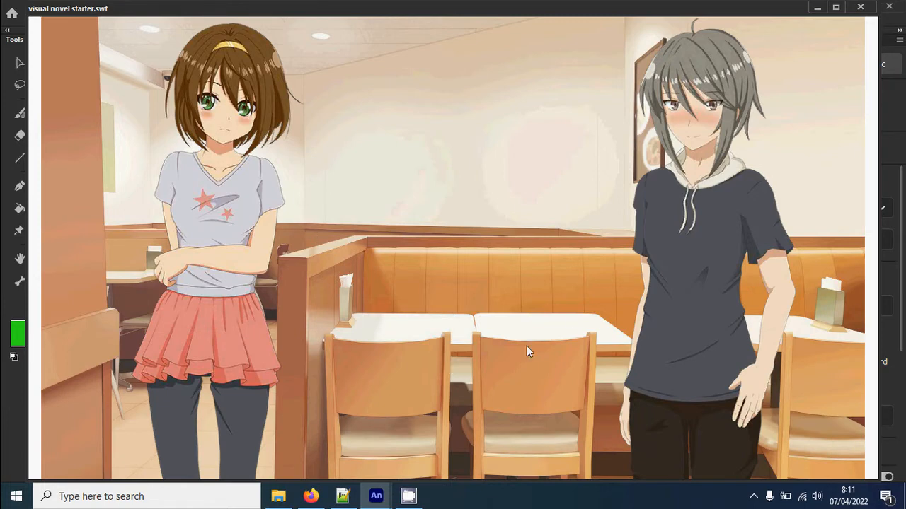
pyautogui.click(860, 9)
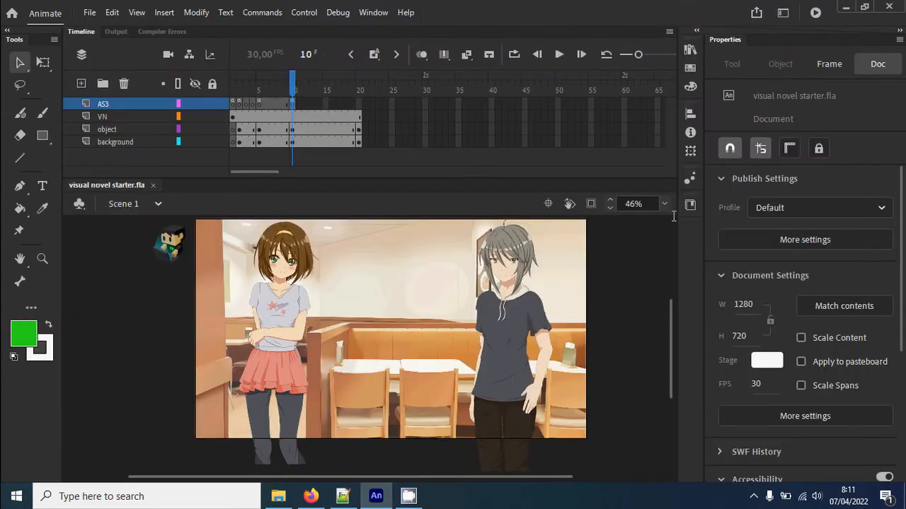
# Insert a keyframe at frame 20 of the AS3 layer and bring up its script for editing
pyautogui.press('F9')
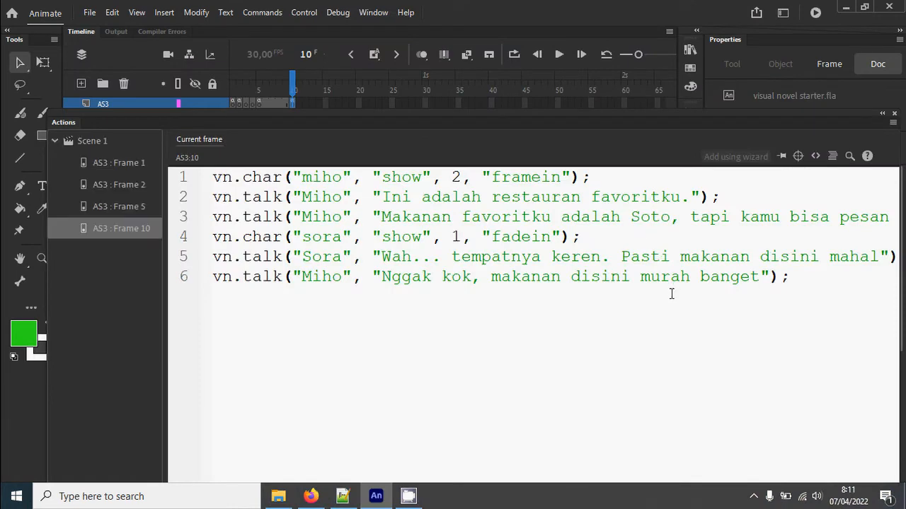
pyautogui.doubleClick(73, 124)
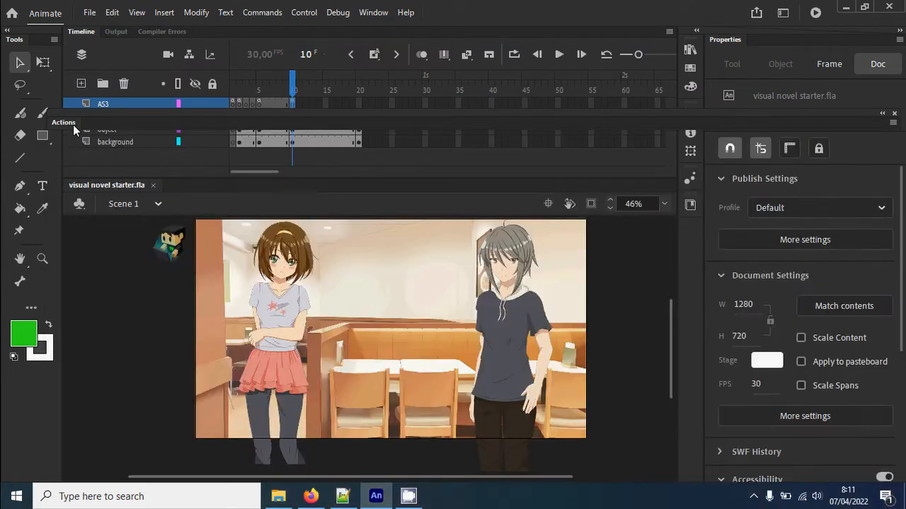
pyautogui.click(359, 104)
pyautogui.moveTo(341, 119); pyautogui.dragTo(356, 244)
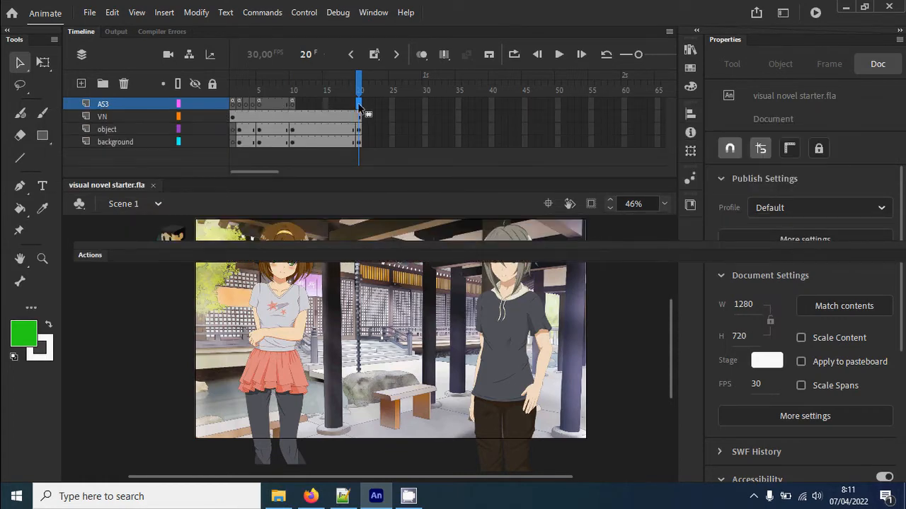
pyautogui.rightClick(360, 110)
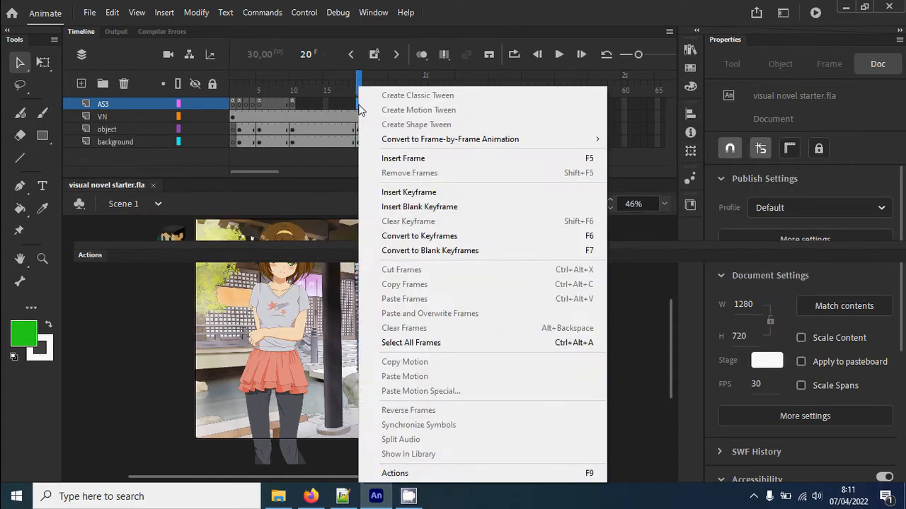
pyautogui.click(443, 196)
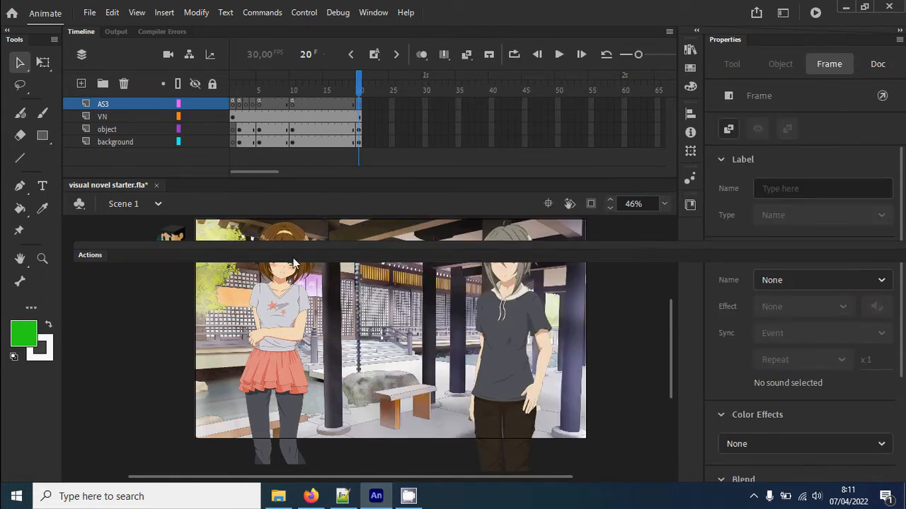
pyautogui.moveTo(322, 256); pyautogui.dragTo(103, 132)
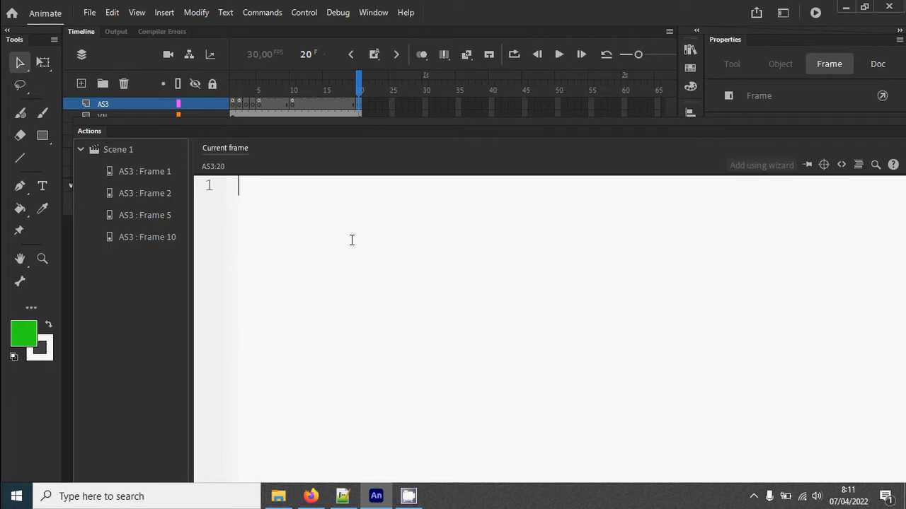
# Add vn.char lines that show "sora" and "miho", each with "show" and 1, above a newly started vn.talk line in frame 20's script
pyautogui.write('c')
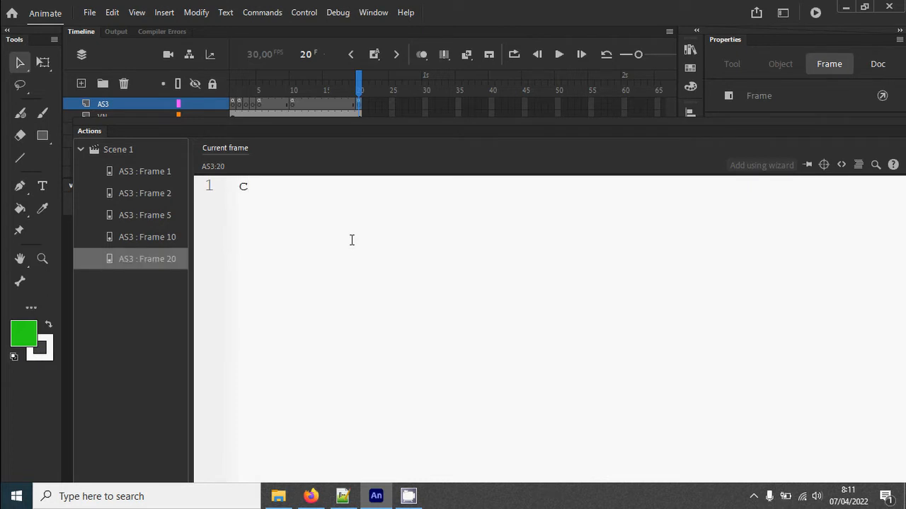
pyautogui.press('BackSpace')
pyautogui.write('vn.talk("')
pyautogui.press('Home')
pyautogui.press('Return')
pyautogui.press('Up')
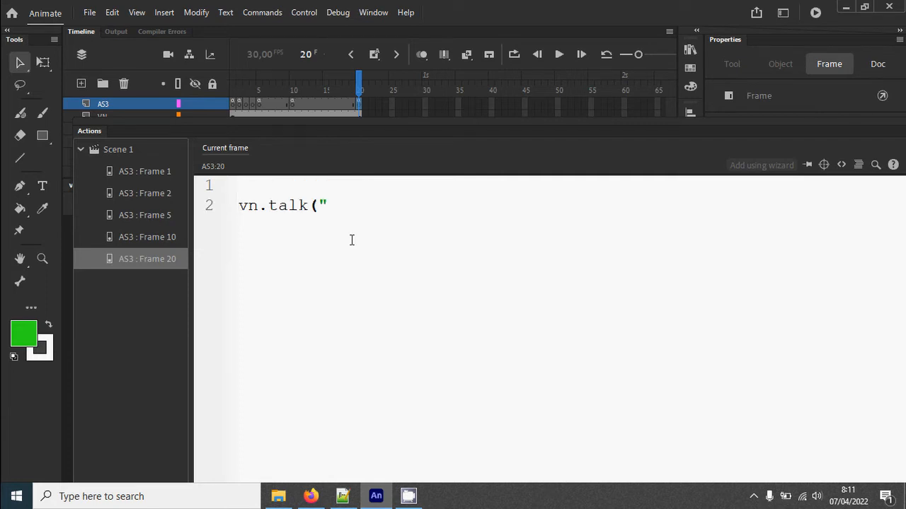
pyautogui.write('vn.char("sora", "')
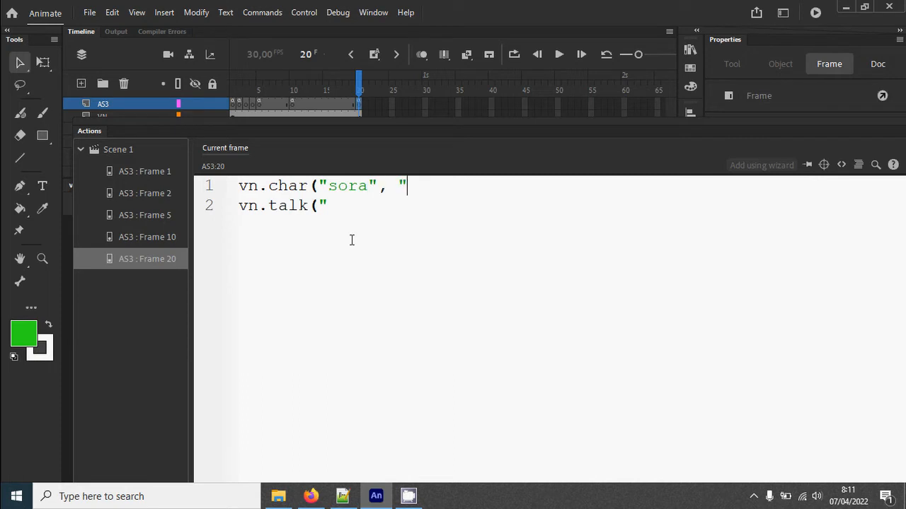
pyautogui.write('show", 1);')
pyautogui.hotkey('ctrl', 'd')
pyautogui.doubleClick(347, 205)
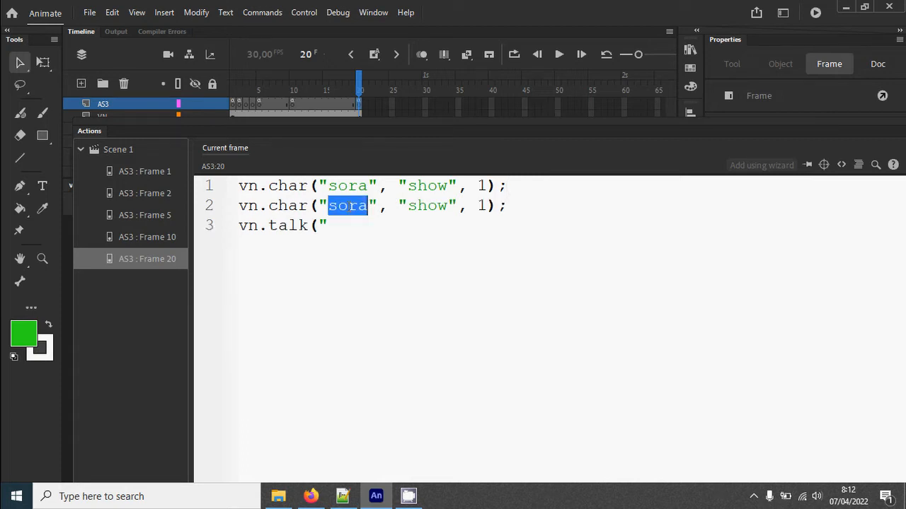
pyautogui.write('min')
pyautogui.write('o')
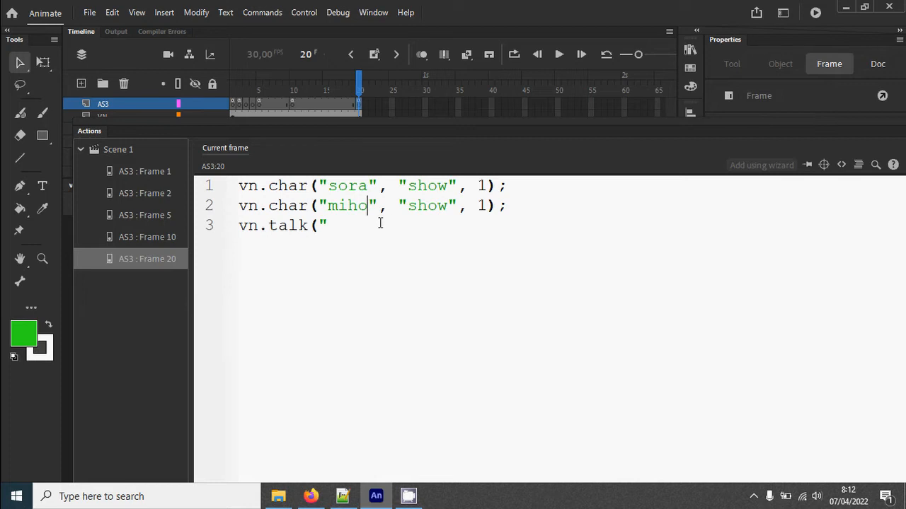
# Complete the vn.talk line for "Miho" with the text "Baiklah jika begitu, saya akan pergi sendiri"
pyautogui.write('Miho", "')
pyautogui.write('Baiklah jika')
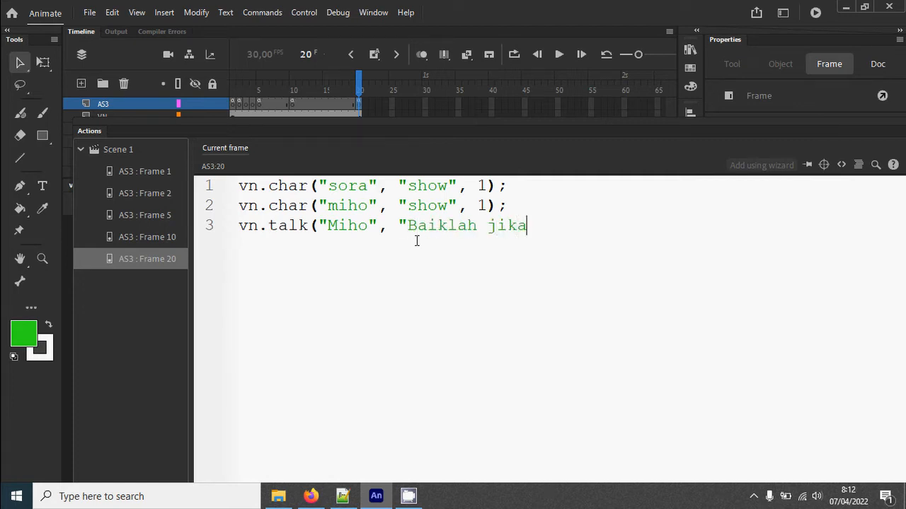
pyautogui.write(' begitu, saya akan pe')
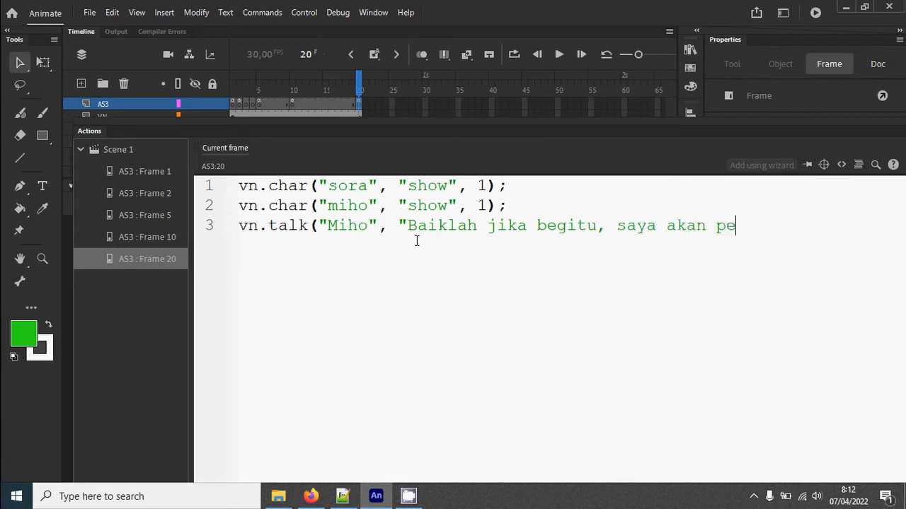
pyautogui.write('rgi sendiri");')
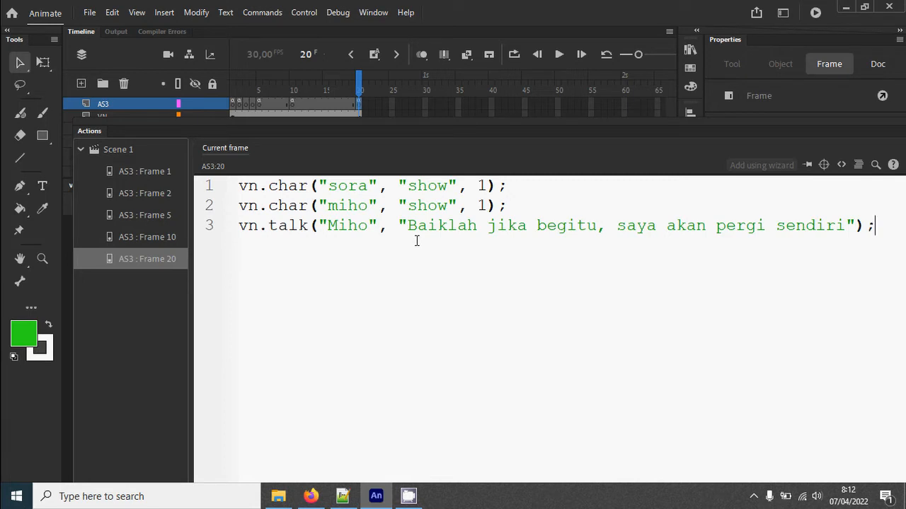
# Add a vn.char line for "miho" with "show", 1 and the "frameout" transition
pyautogui.press('Return')
pyautogui.write('vn.char(')
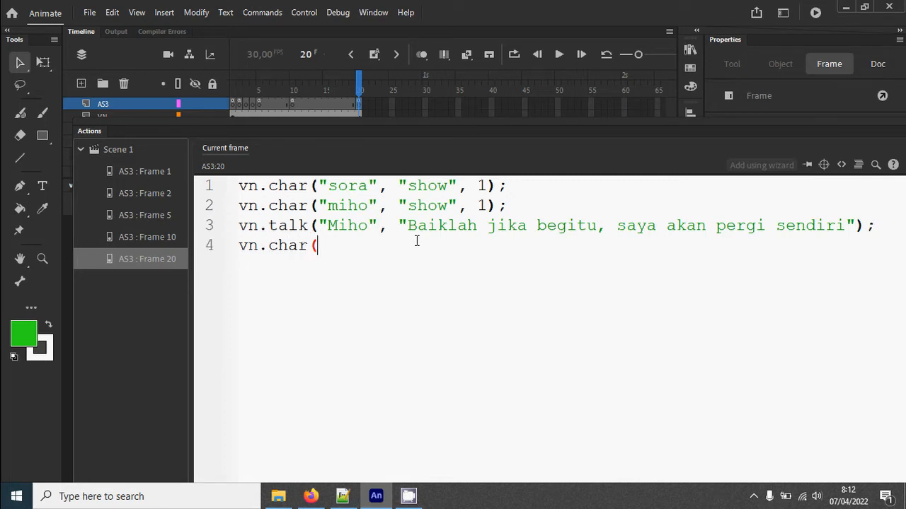
pyautogui.write('"miho", "s')
pyautogui.press('BackSpace')
pyautogui.press('BackSpace')
pyautogui.write('"show", 1, ')
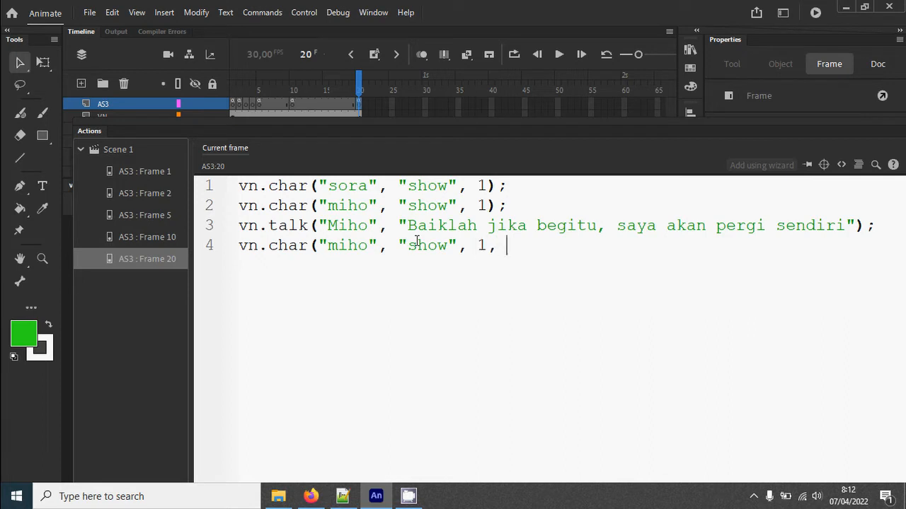
pyautogui.write('"frameout");')
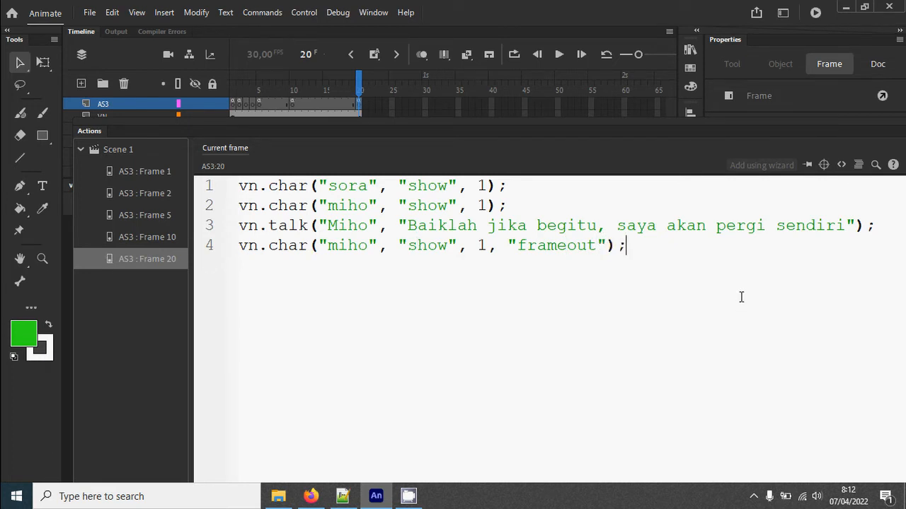
# Start a vn.talk line with "Sora" as the speaker below Miho's frameout line
pyautogui.press('Return')
pyautogui.write('vn.char(')
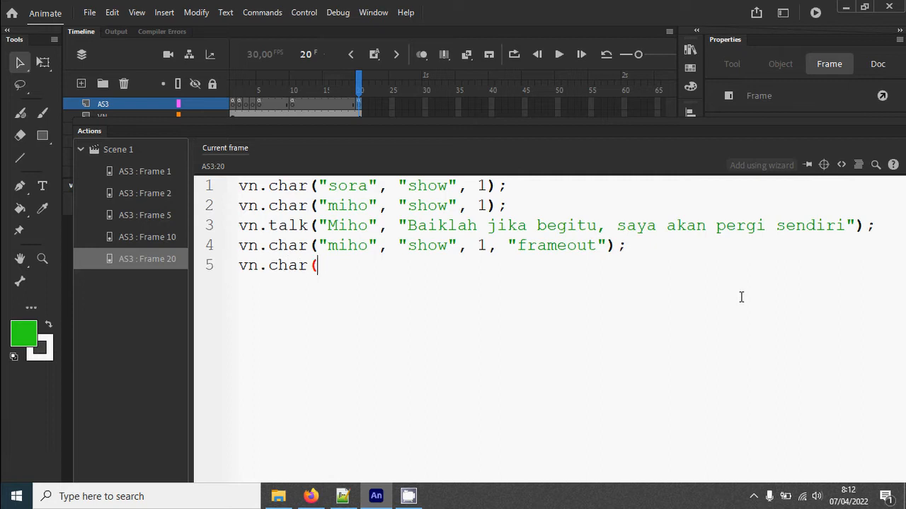
pyautogui.write('"sora"')
pyautogui.press('Left')
pyautogui.press('Left')
pyautogui.press('Left')
pyautogui.press('Left')
pyautogui.press('Left')
pyautogui.press('Left')
pyautogui.hotkey('shift', 'Left')
pyautogui.hotkey('shift', 'Left')
pyautogui.hotkey('shift', 'Left')
pyautogui.hotkey('shift', 'Left')
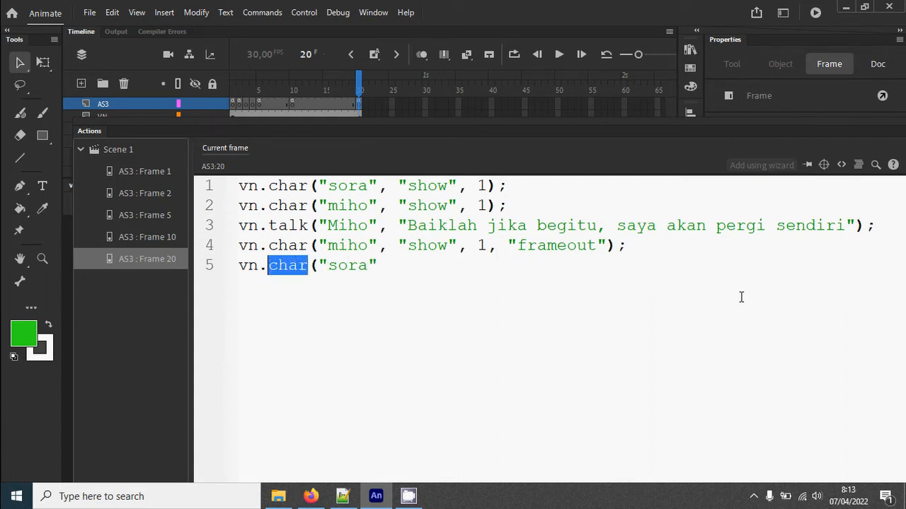
pyautogui.write('talk')
pyautogui.press('Right')
pyautogui.press('Right')
pyautogui.press('Right')
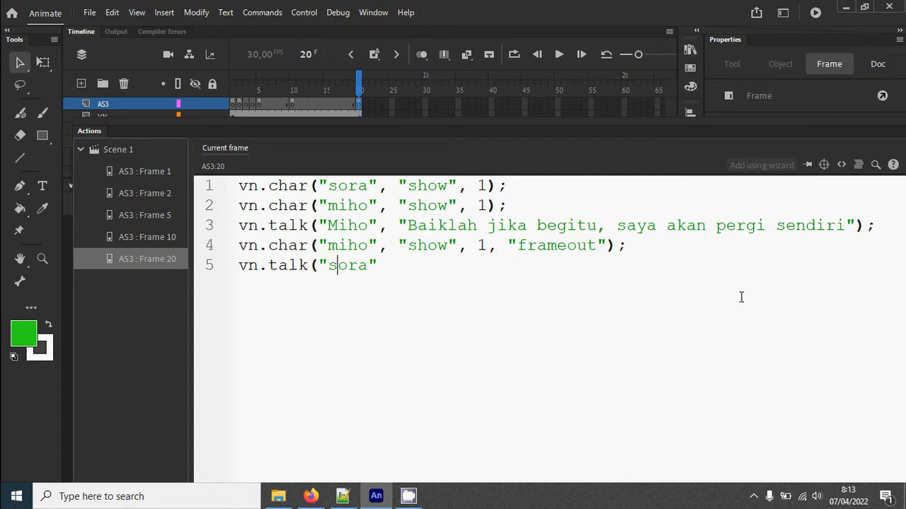
pyautogui.hotkey('shift', 'Left')
pyautogui.write('S')
pyautogui.press('Right')
pyautogui.press('Right')
pyautogui.press('Right')
pyautogui.press('Right')
# Complete Sora's vn.talk line with the text "Waaah sayang sekali, sebenarnya aku juga lapar"
pyautogui.write(', "Waaah sayang sek')
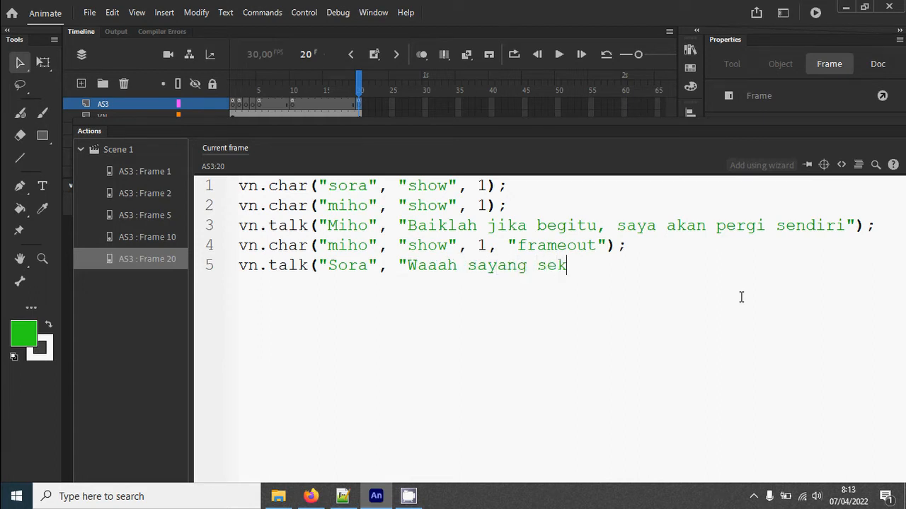
pyautogui.write('ali, sebenarnya ak')
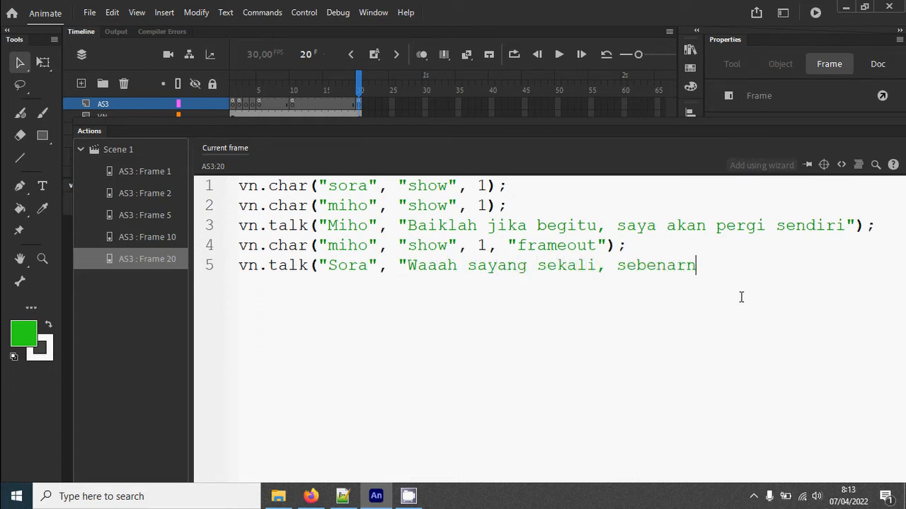
pyautogui.write('juga lapar);')
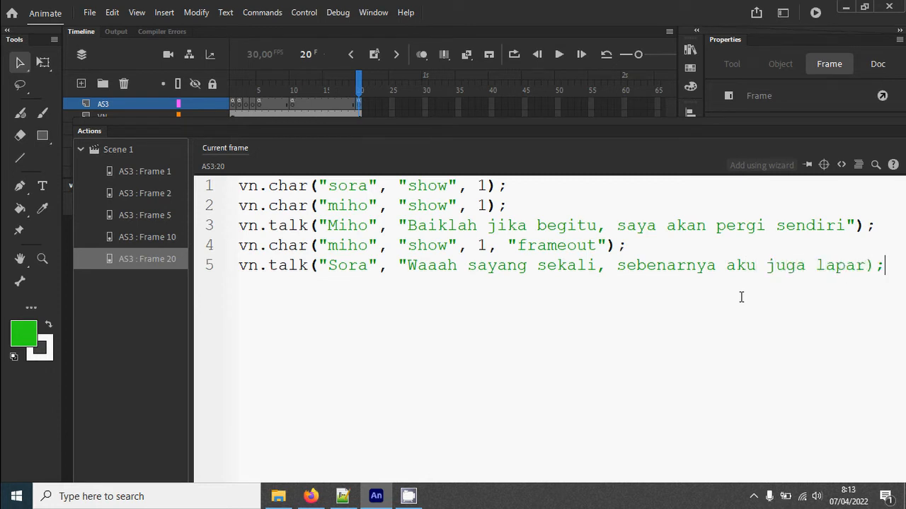
pyautogui.press('Left')
pyautogui.press('Left')
pyautogui.write('"')
pyautogui.press('End')
# Add another vn.talk line for "Sora" reading "Lebih baik aku menyusulnya ke restauran"
pyautogui.press('Return')
pyautogui.write('vn.talk("')
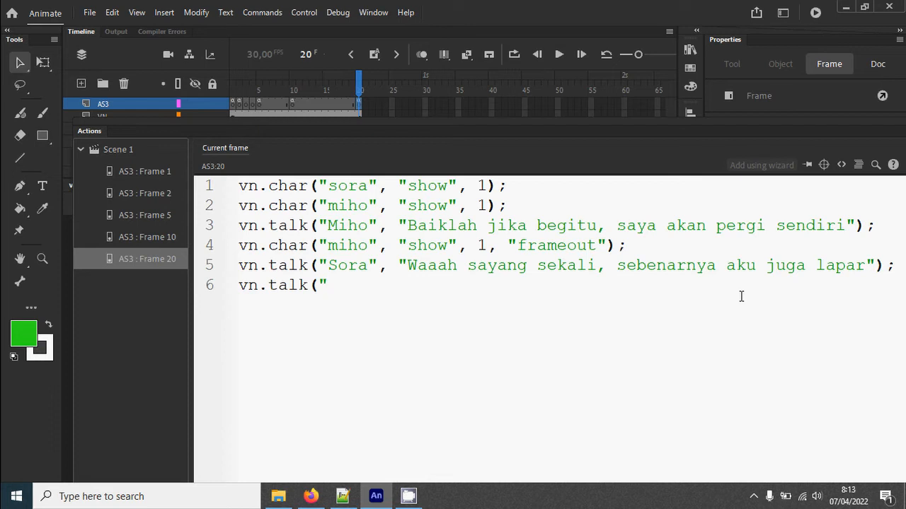
pyautogui.write('Sora", "Lebih ba')
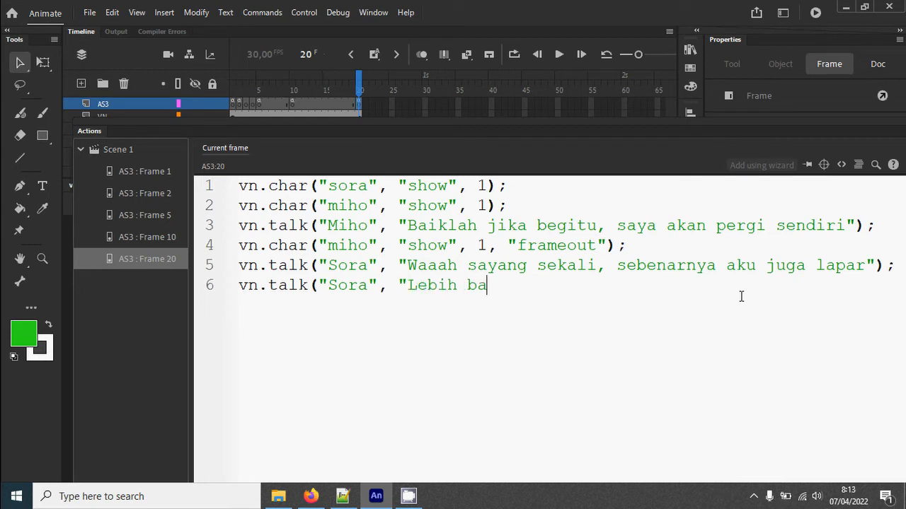
pyautogui.write('ik aku menyu')
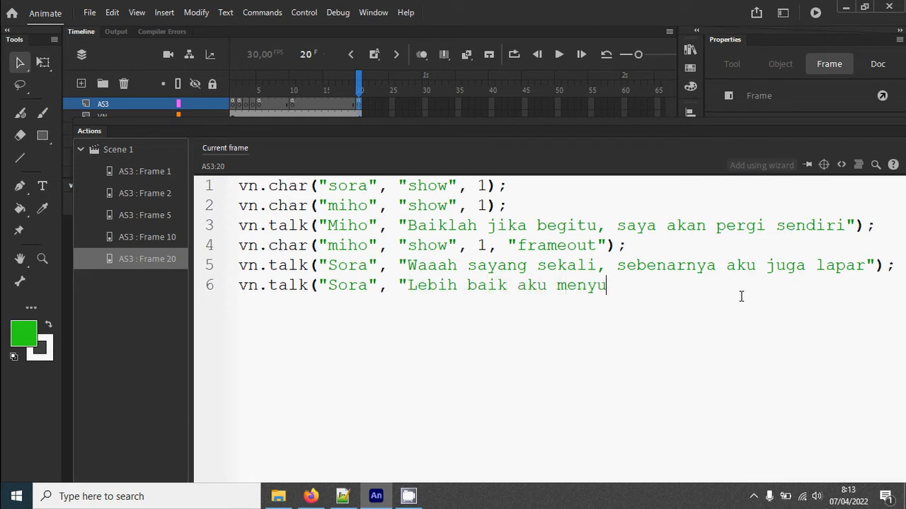
pyautogui.write('sulnya ke ')
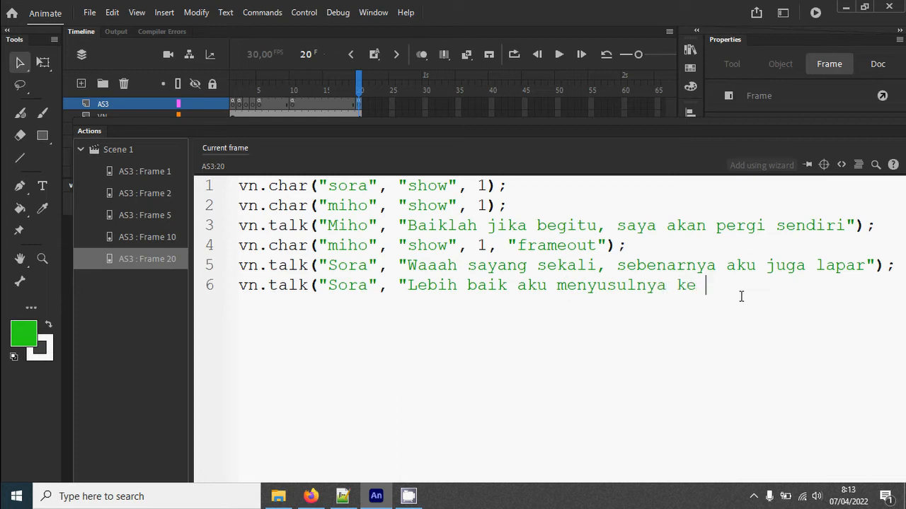
pyautogui.write('restauran");')
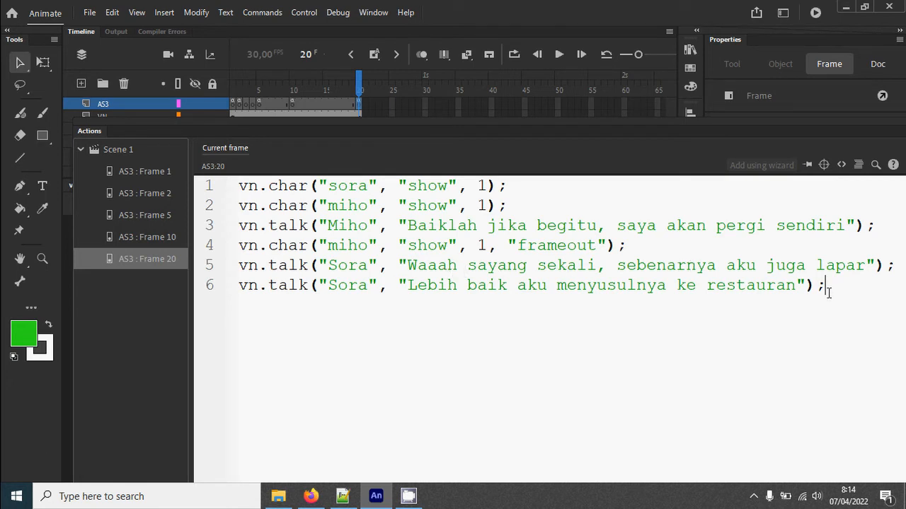
# Add a vn.char line for "sora" with "show", 1 and the "frameout" transition at the end of the frame 20 script
pyautogui.write('vn.char("sora')
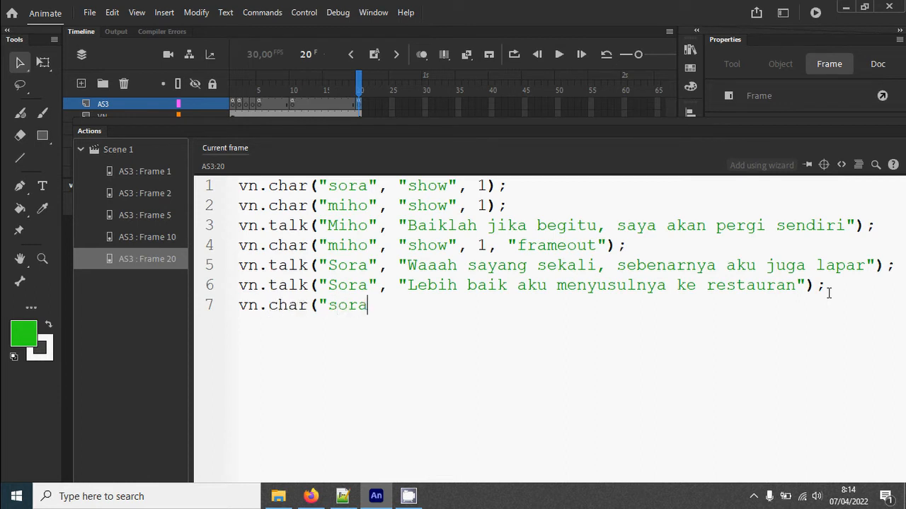
pyautogui.write('", "show", 1, "fr')
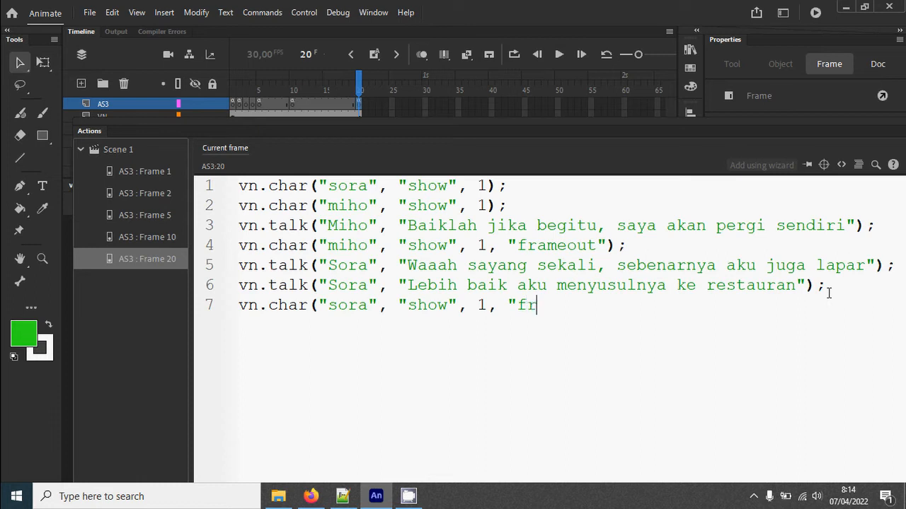
pyautogui.write('ameout");')
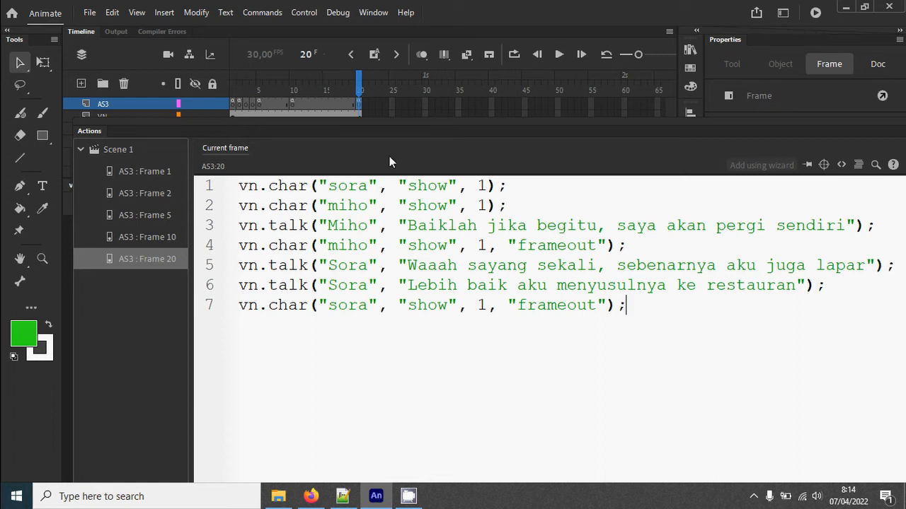
# Test the movie, start the game and advance the dialogue to Miho's lunch question
pyautogui.click(99, 133)
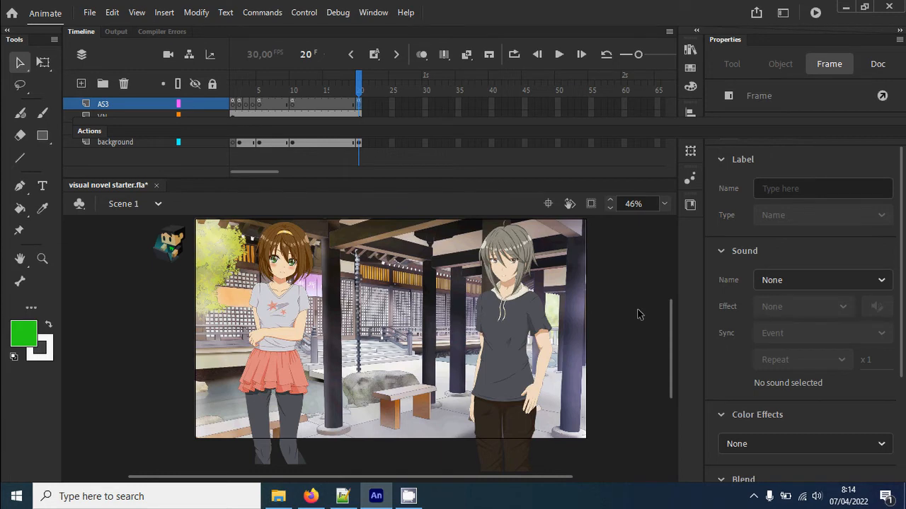
pyautogui.hotkey('ctrl', 'Return')
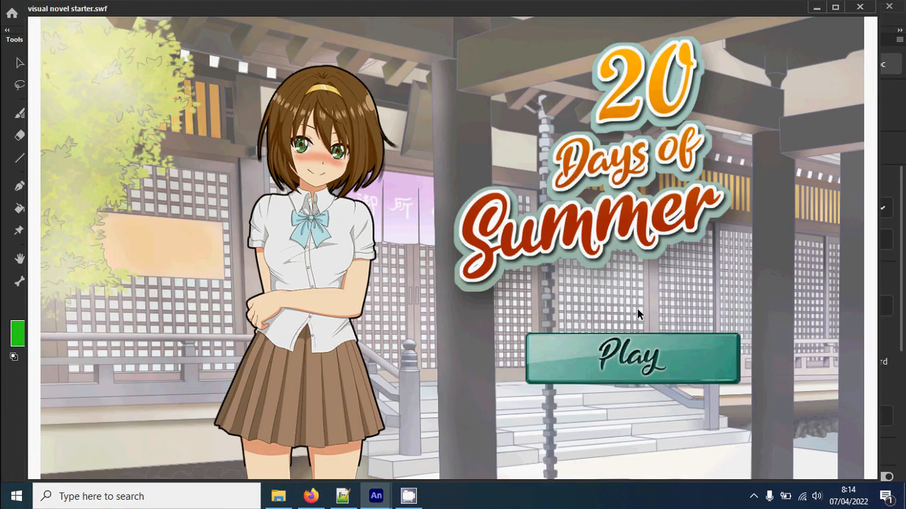
pyautogui.click(708, 374)
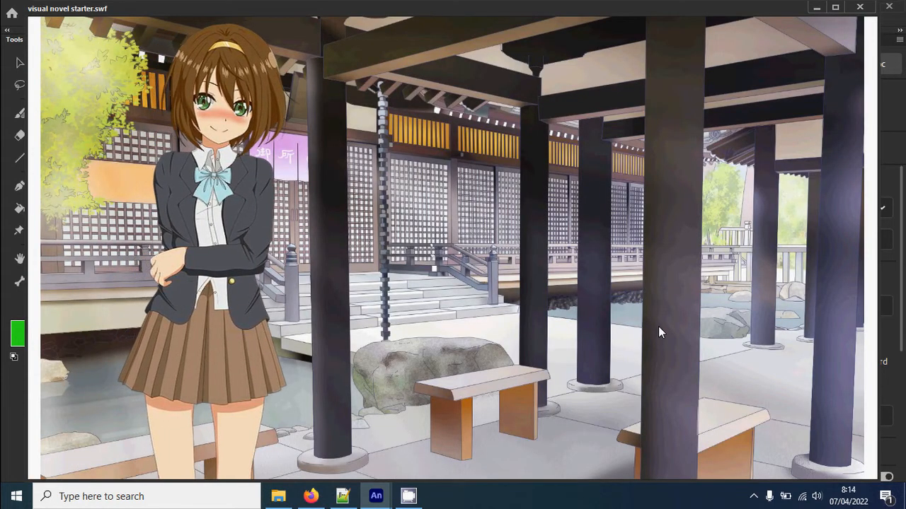
pyautogui.click(659, 328)
pyautogui.click(658, 328)
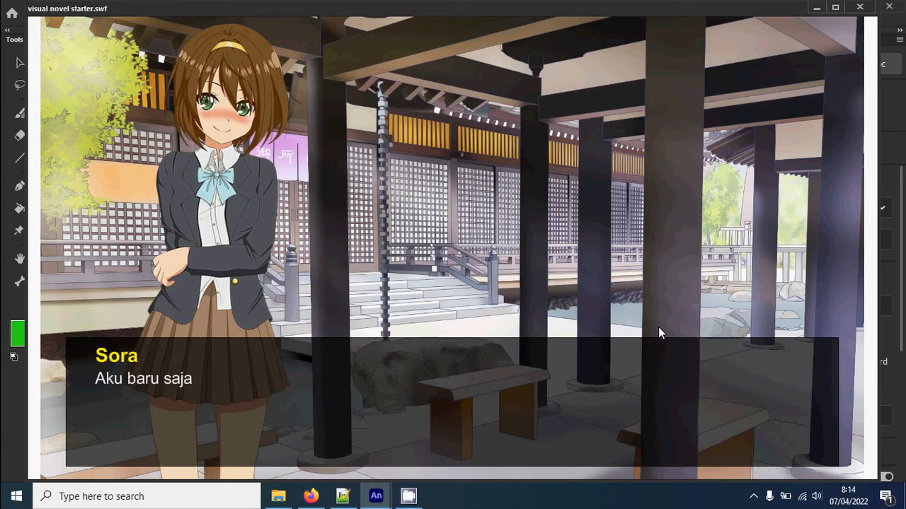
pyautogui.click(658, 328)
pyautogui.click(659, 328)
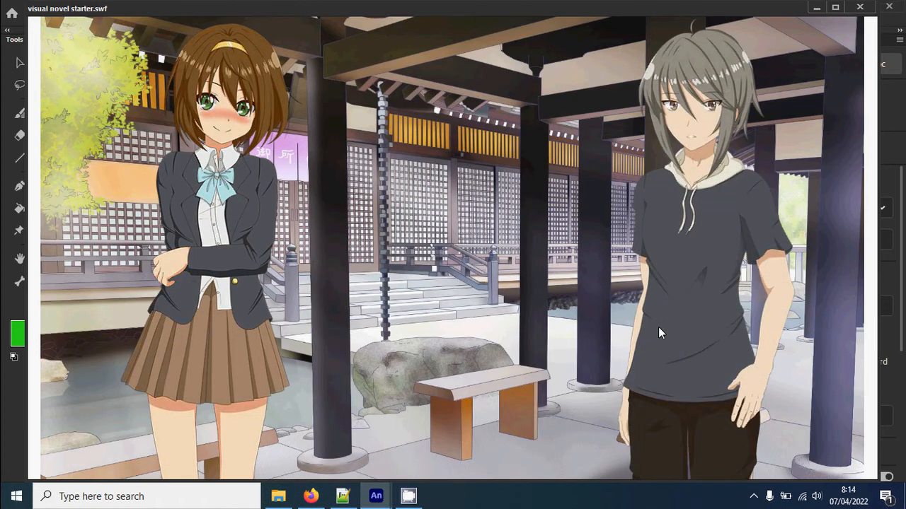
pyautogui.click(656, 330)
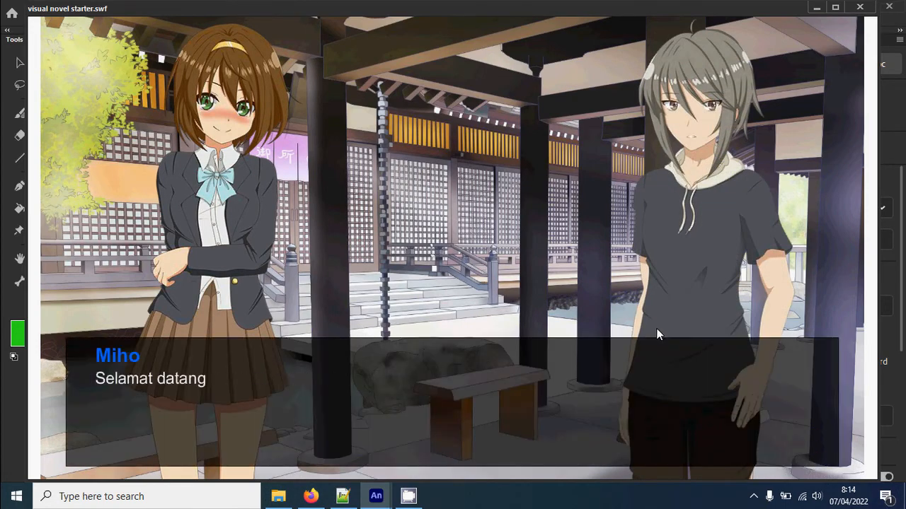
pyautogui.click(656, 330)
pyautogui.click(656, 334)
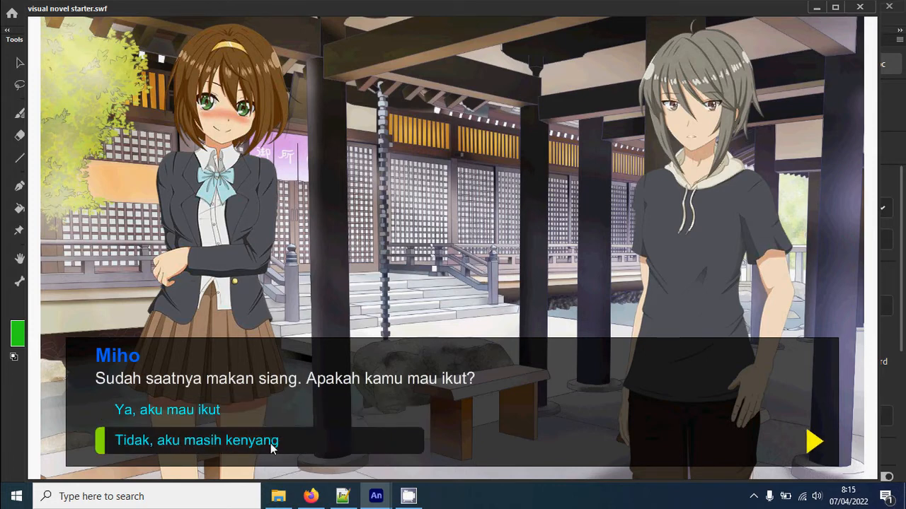
# Choose the answer "Tidak, aku masih kenyang", play that branch through Sora's exit and close the test
pyautogui.click(312, 439)
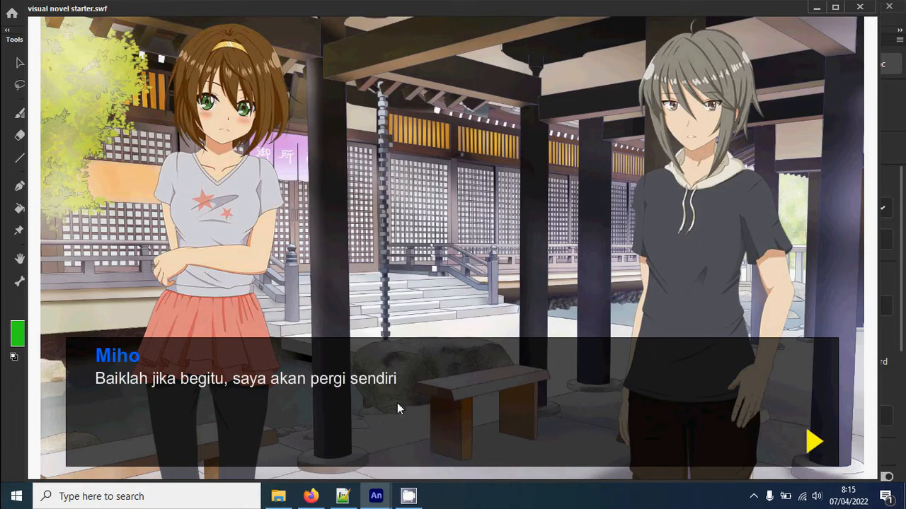
pyautogui.click(422, 407)
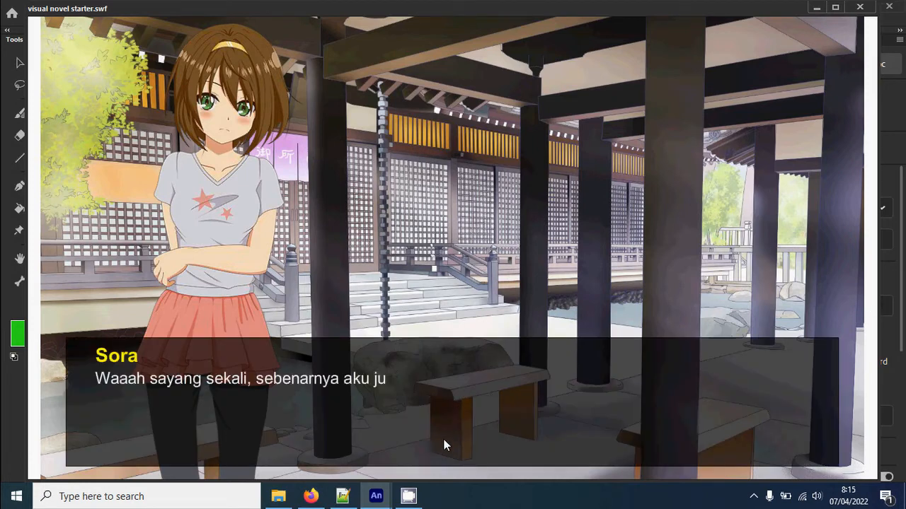
pyautogui.click(433, 437)
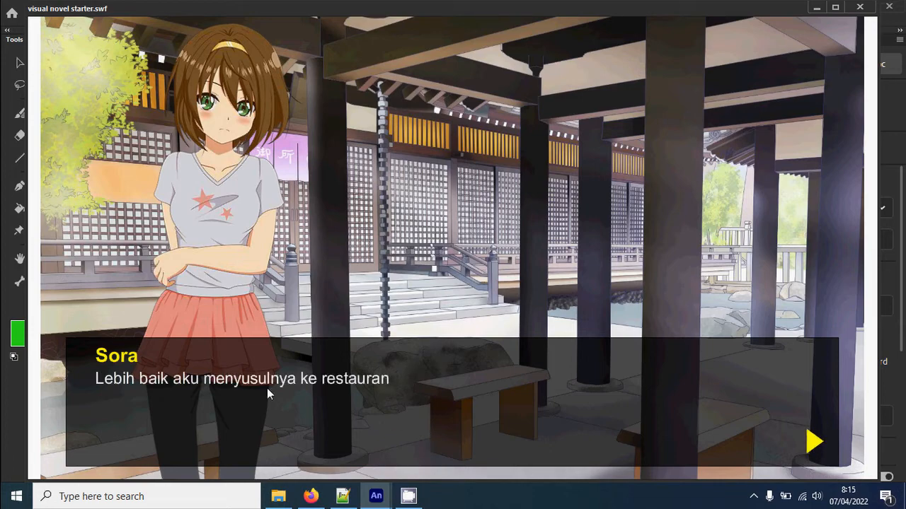
pyautogui.click(388, 419)
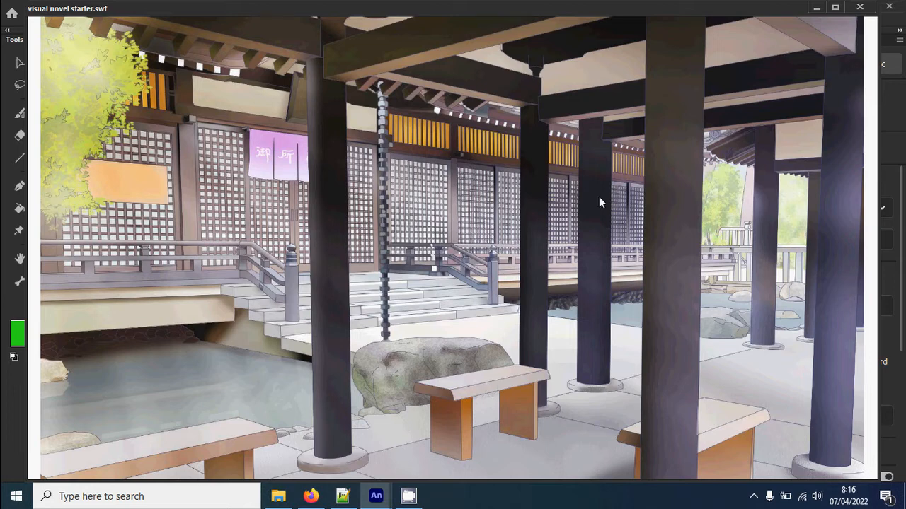
pyautogui.click(857, 8)
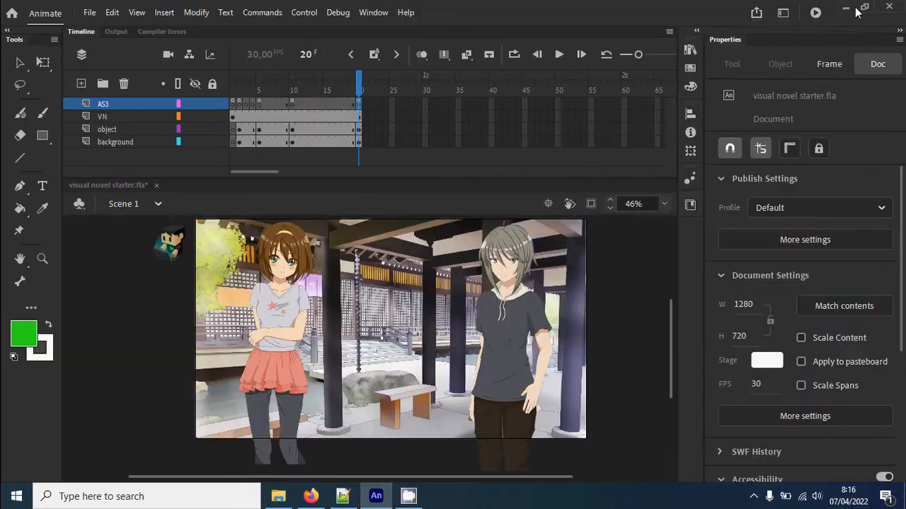
# Check the pose number in Sora's framein line at frame 5 and compare it with frame 4 inside the sora symbol
pyautogui.click(259, 103)
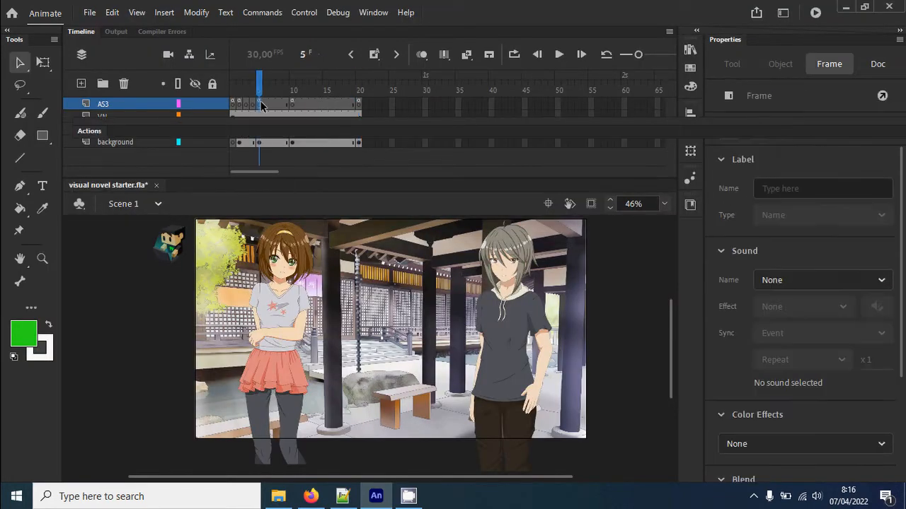
pyautogui.click(92, 131)
pyautogui.doubleClick(492, 206)
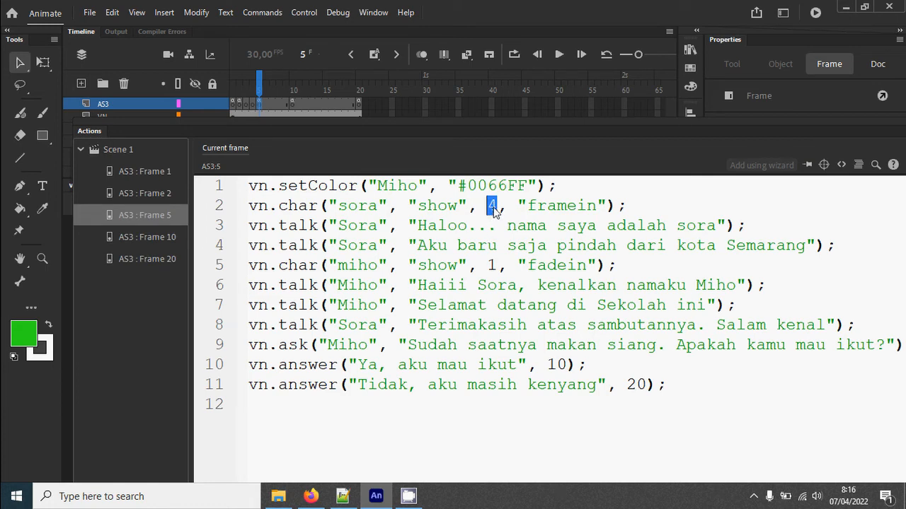
pyautogui.click(95, 133)
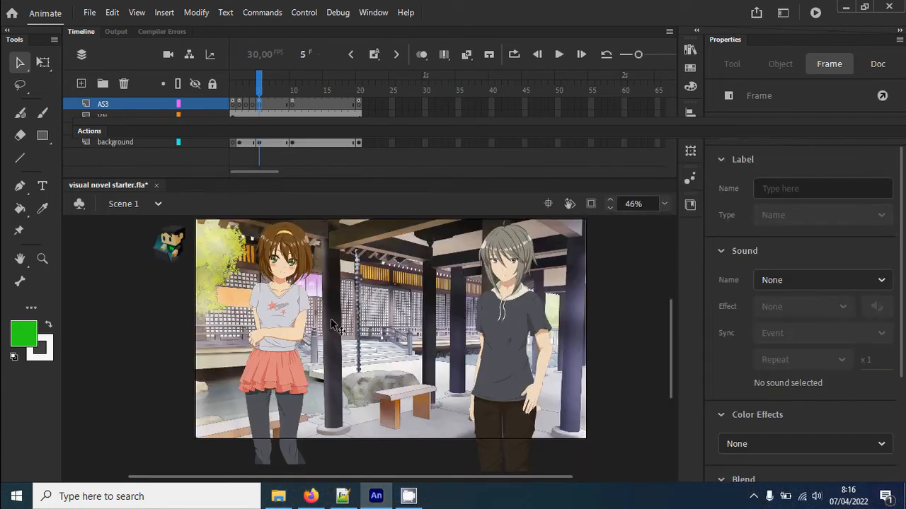
pyautogui.click(280, 326)
pyautogui.doubleClick(280, 326)
pyautogui.click(250, 88)
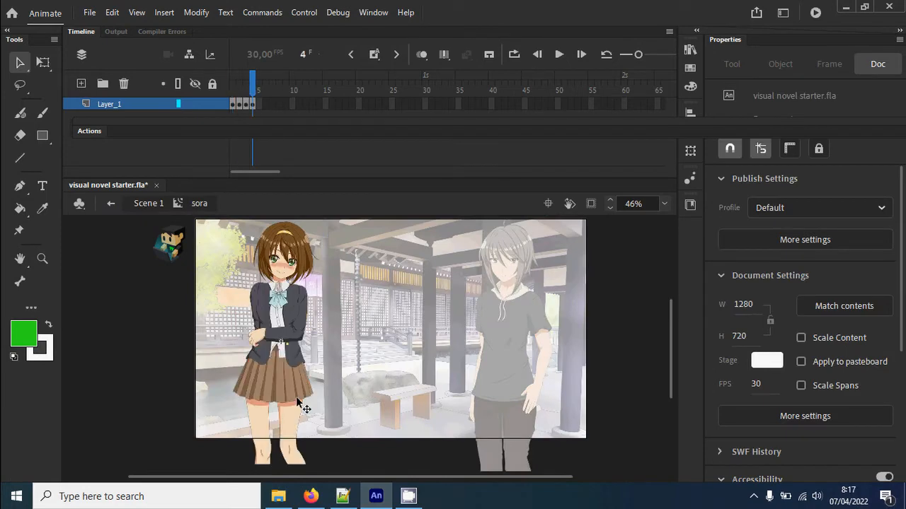
pyautogui.click(147, 203)
# Set the pose number in Sora's fadein line of the frame 10 script to 4
pyautogui.click(294, 90)
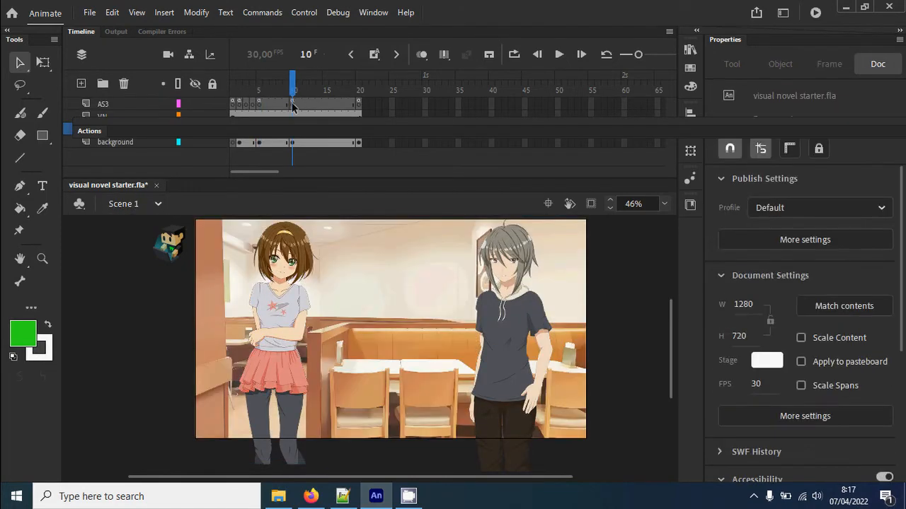
pyautogui.click(292, 104)
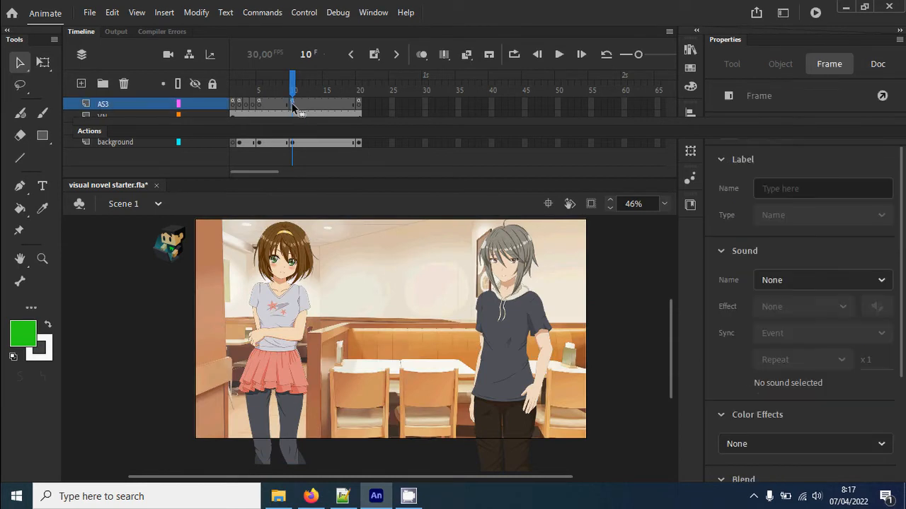
pyautogui.click(103, 136)
pyautogui.click(447, 285)
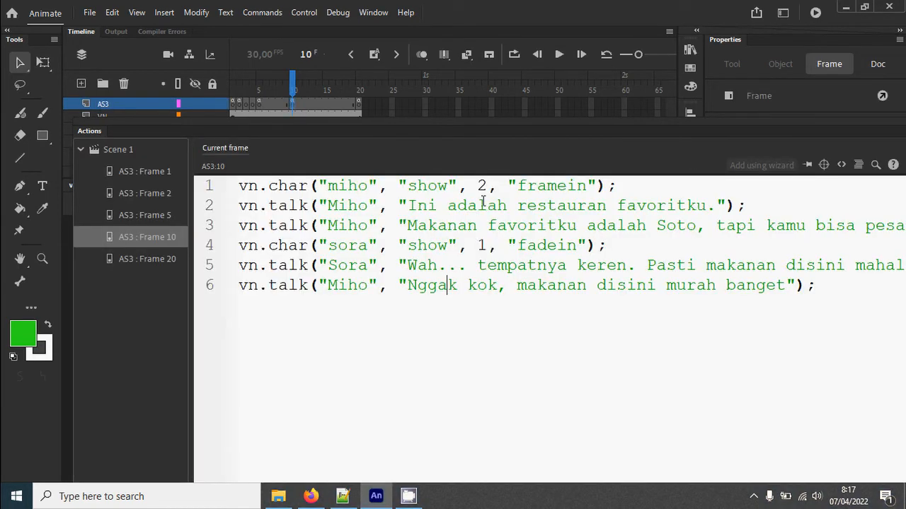
pyautogui.doubleClick(482, 246)
pyautogui.write('4')
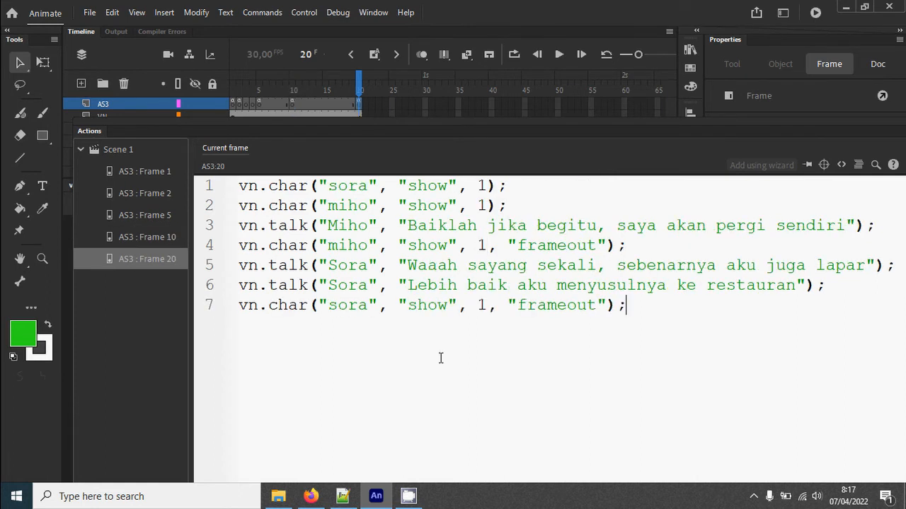
# Set the pose number to 4 in both of Sora's vn.char lines of the frame 20 script
pyautogui.doubleClick(482, 185)
pyautogui.write('4')
pyautogui.doubleClick(486, 305)
pyautogui.write('4')
# Run the movie test again and advance through the introductions to the question about lunch
pyautogui.hotkey('ctrl', 'Return')
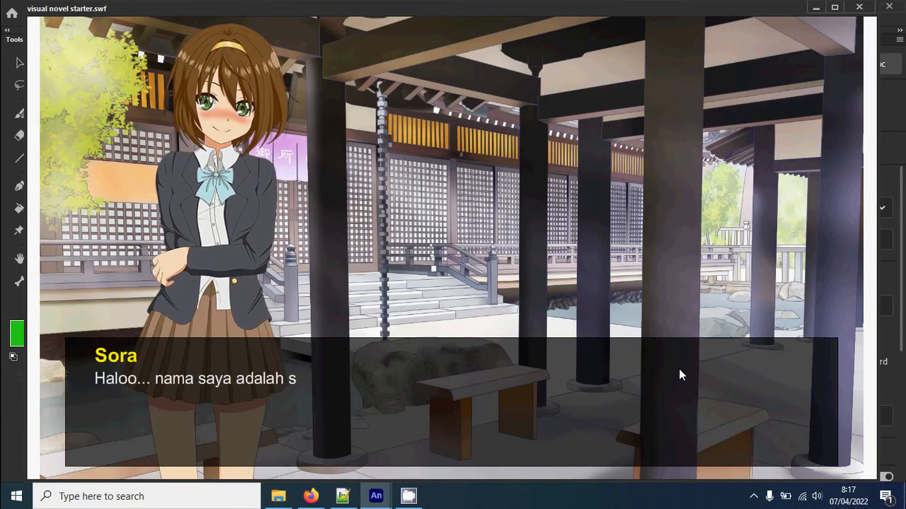
pyautogui.click(680, 370)
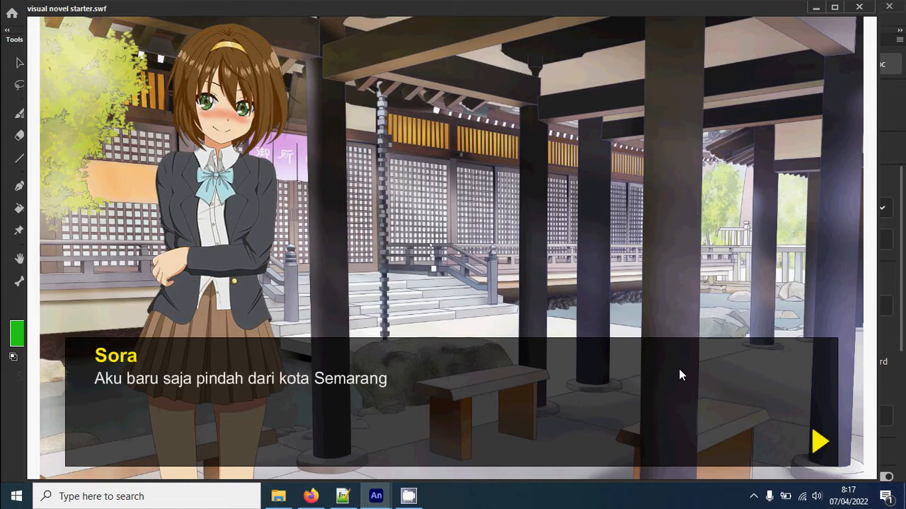
pyautogui.click(678, 368)
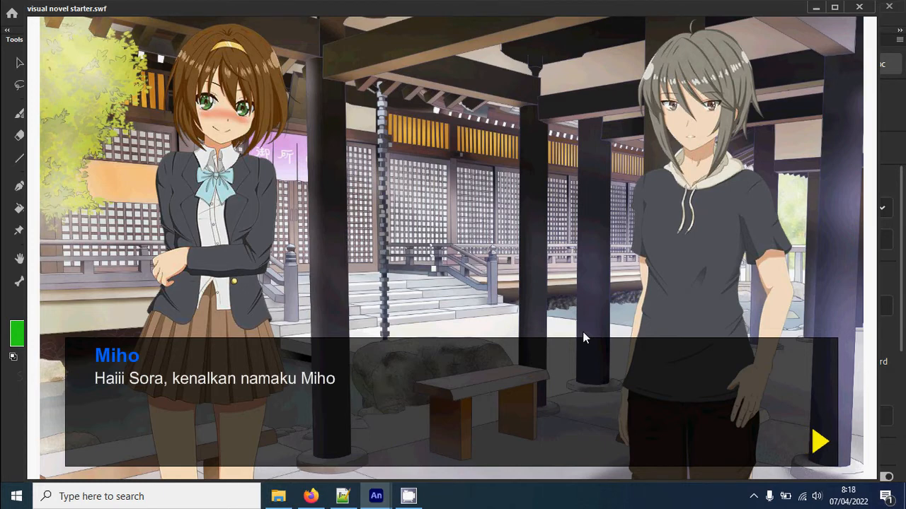
pyautogui.click(530, 418)
pyautogui.click(573, 398)
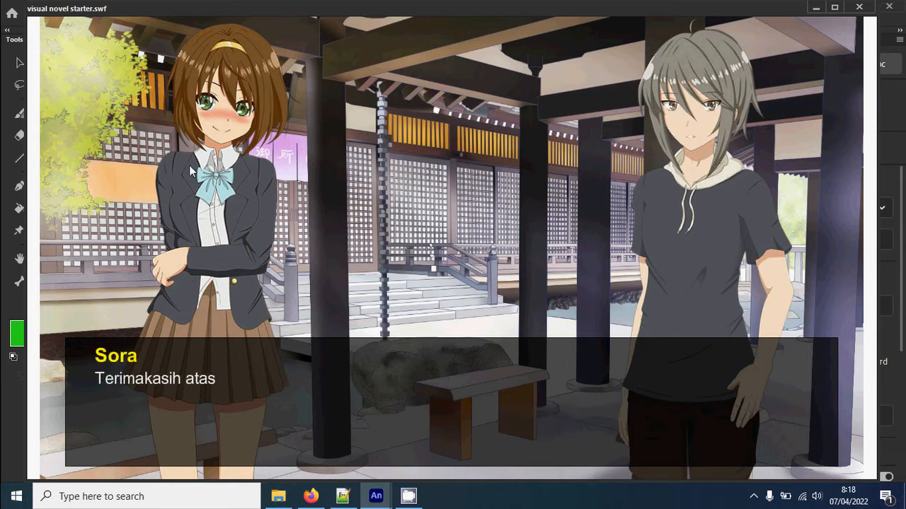
pyautogui.click(556, 383)
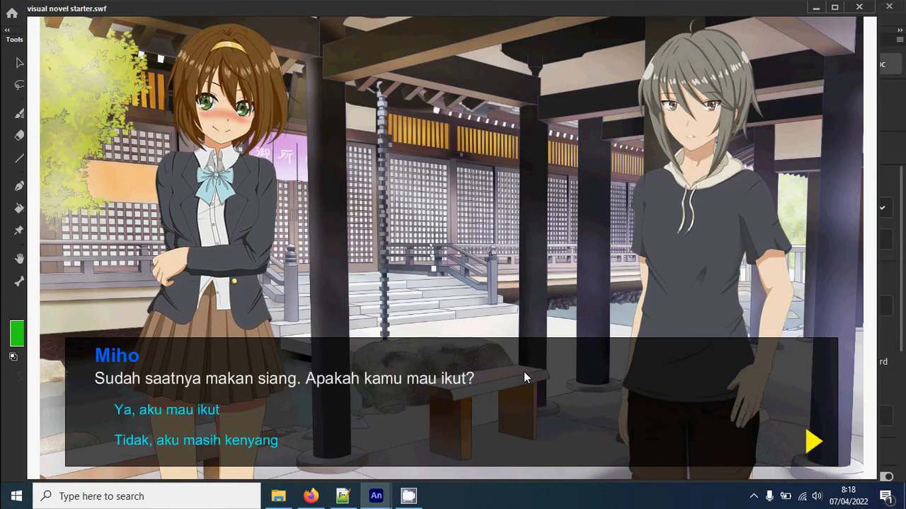
# Choose the answer "Ya, aku mau ikut", play the restaurant scene to its end, and return to the stage with the script editor hidden
pyautogui.click(215, 411)
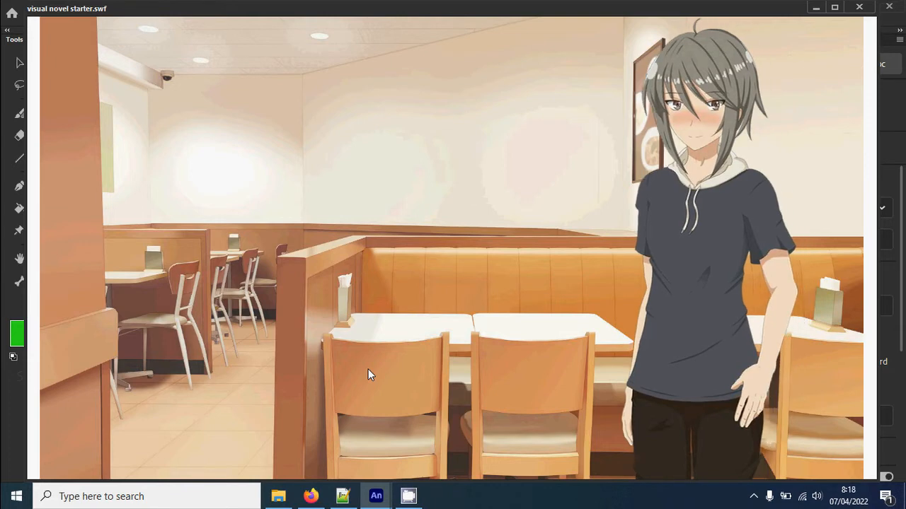
pyautogui.click(400, 335)
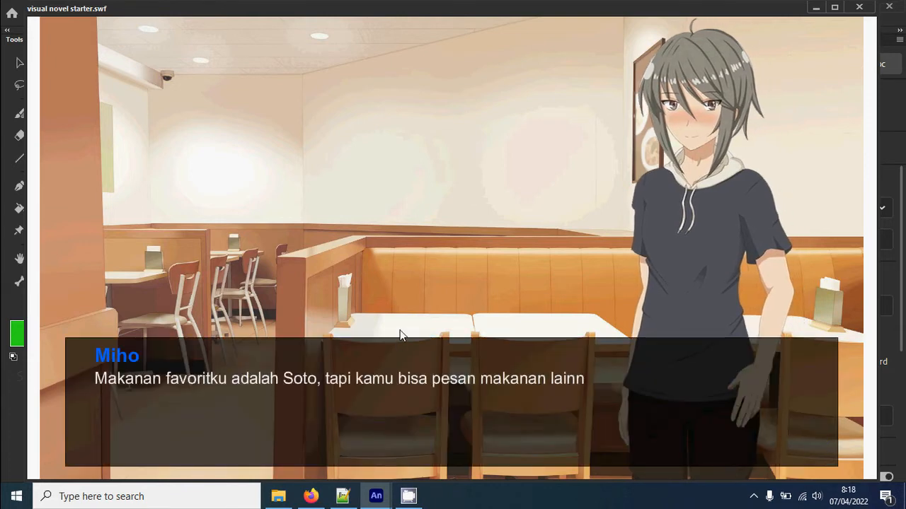
pyautogui.click(400, 335)
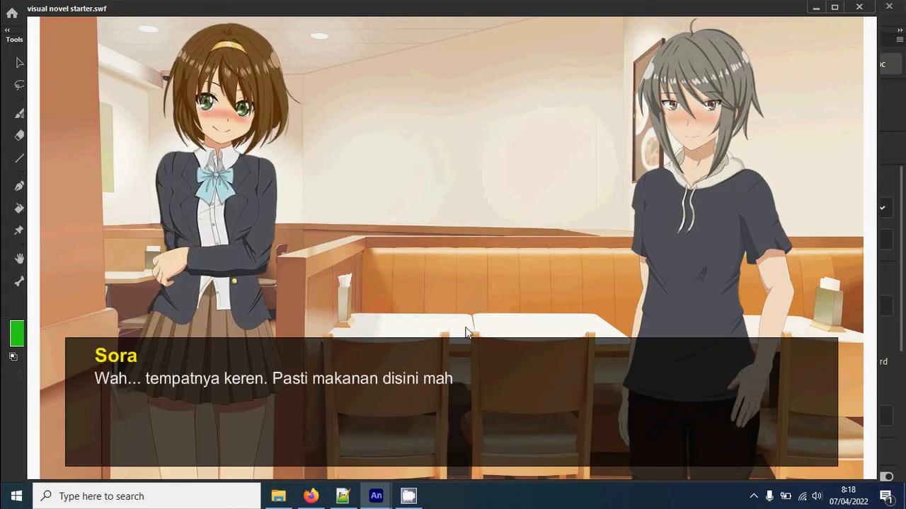
pyautogui.click(519, 381)
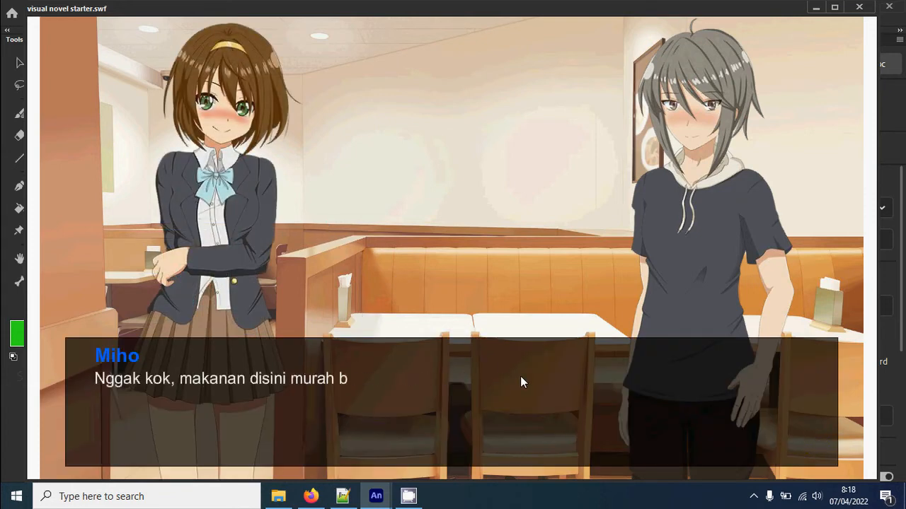
pyautogui.click(521, 377)
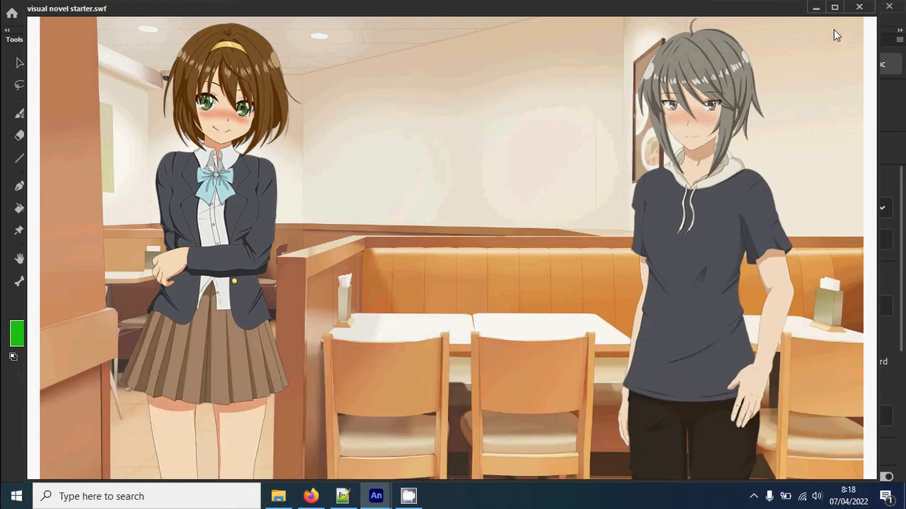
pyautogui.click(859, 8)
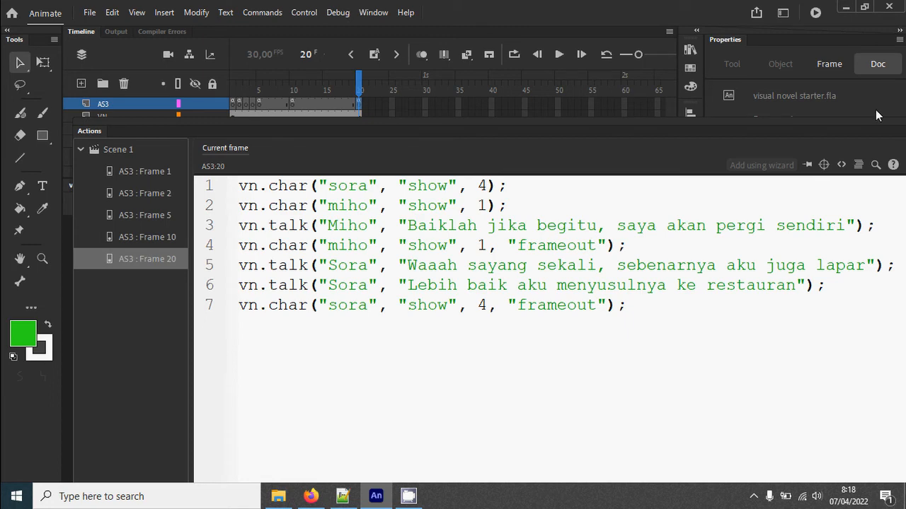
pyautogui.moveTo(861, 122); pyautogui.dragTo(819, 140)
pyautogui.click(877, 140)
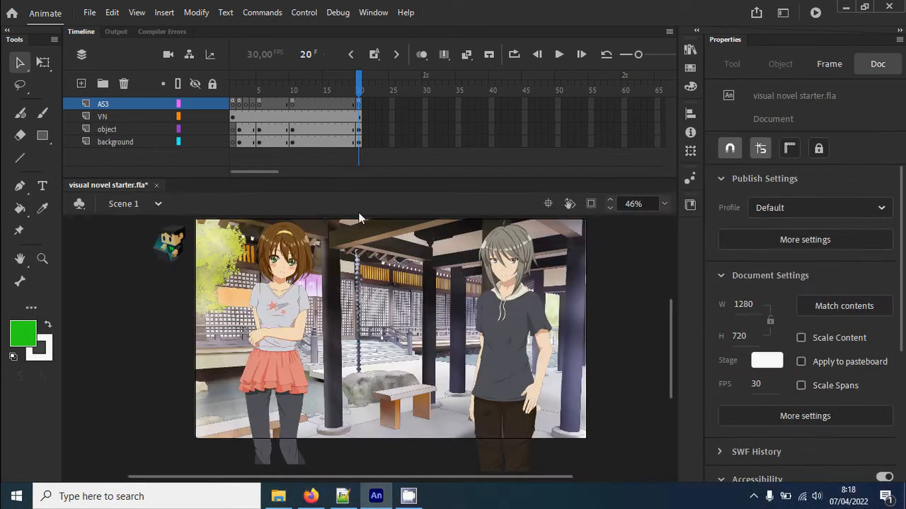
# Review the scenes at frames 5, 10 and 20, and insert a blank keyframe at frame 30 of the background layer
pyautogui.click(260, 92)
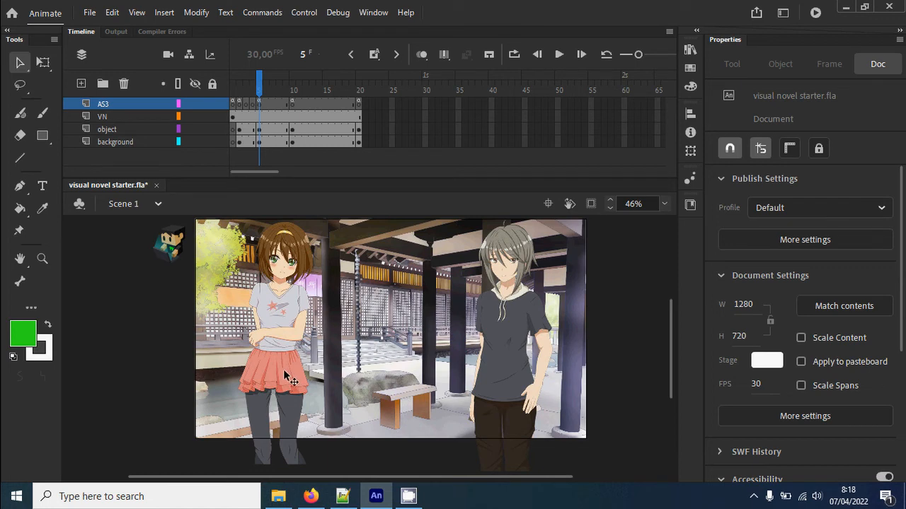
pyautogui.click(295, 90)
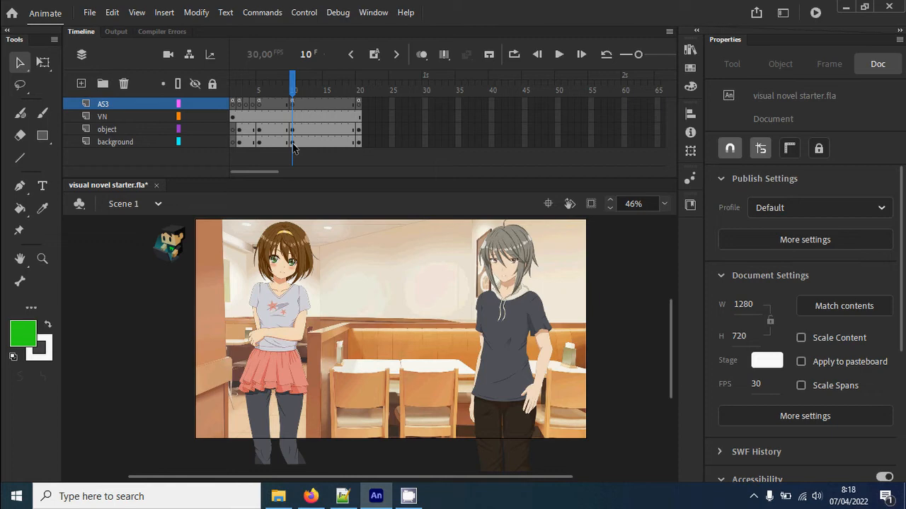
pyautogui.click(361, 91)
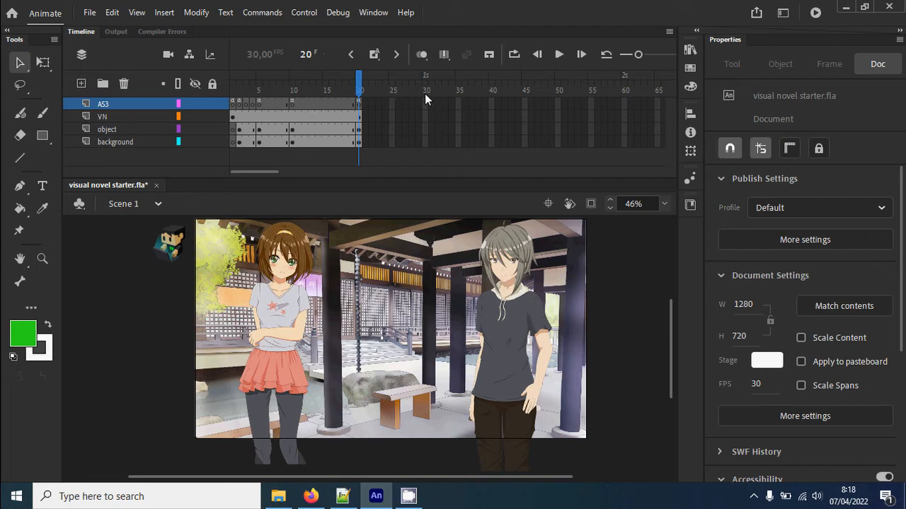
pyautogui.click(426, 144)
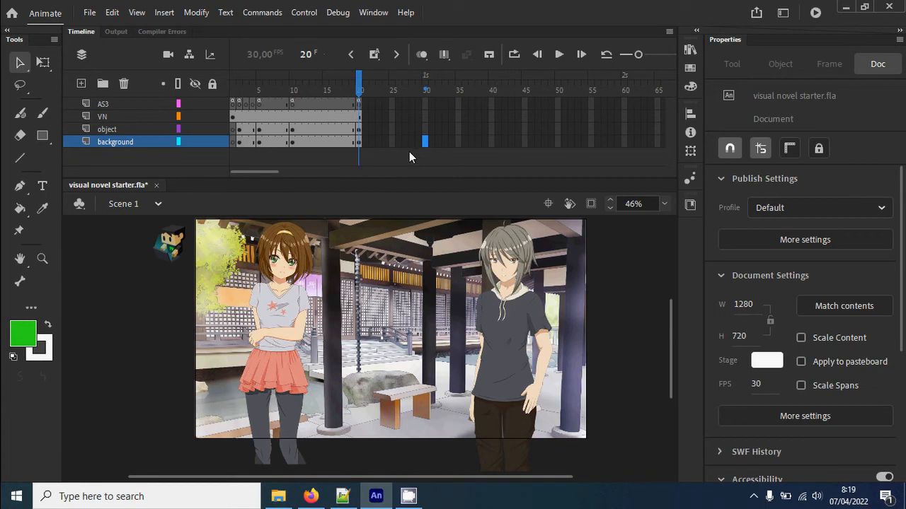
pyautogui.rightClick(427, 142)
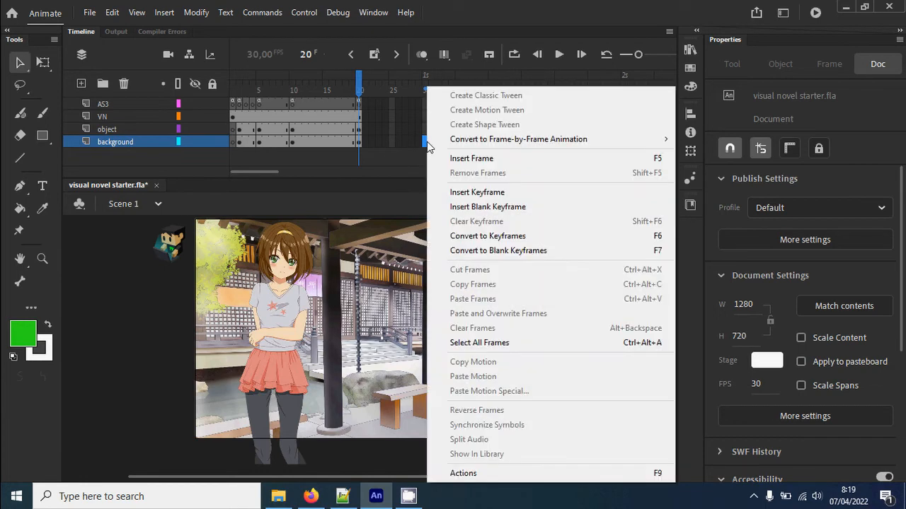
pyautogui.click(499, 207)
# Copy the restaurant background from frame 10, paste it in place at frame 30, and lock the background layer
pyautogui.click(294, 143)
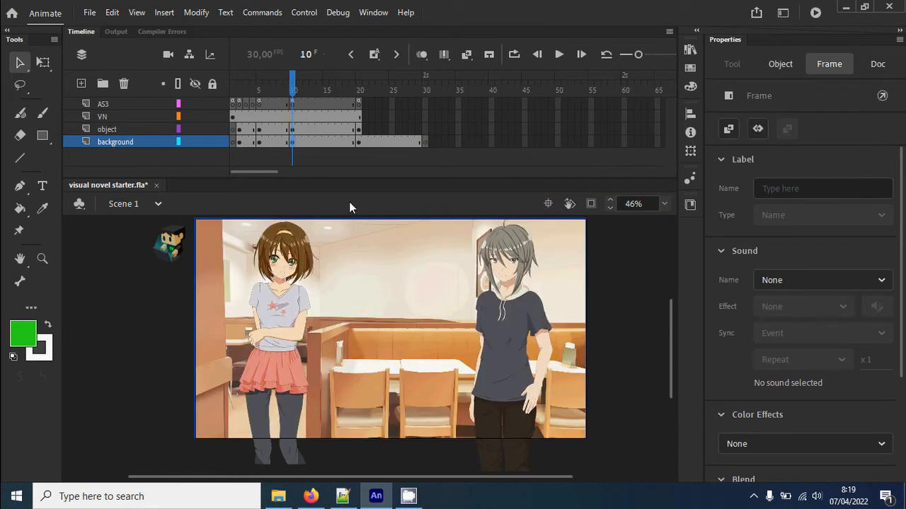
pyautogui.rightClick(374, 304)
pyautogui.click(430, 103)
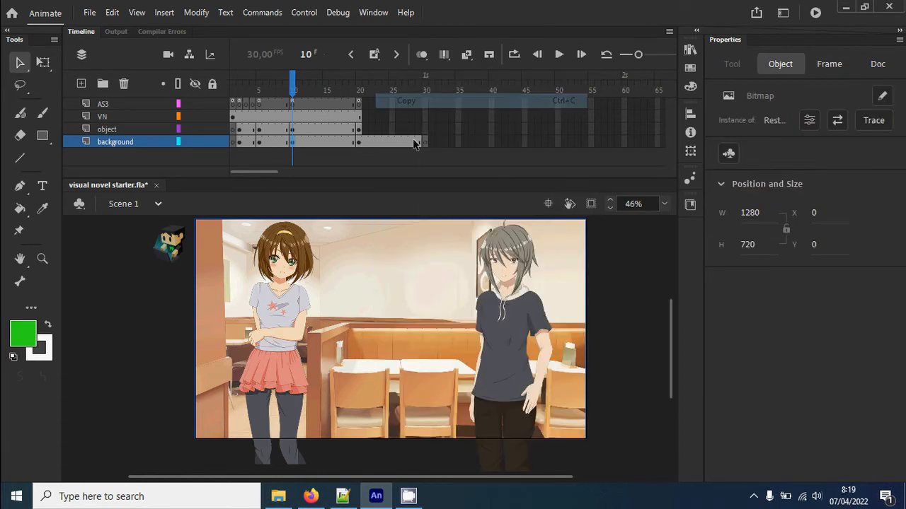
pyautogui.click(425, 142)
pyautogui.rightClick(627, 303)
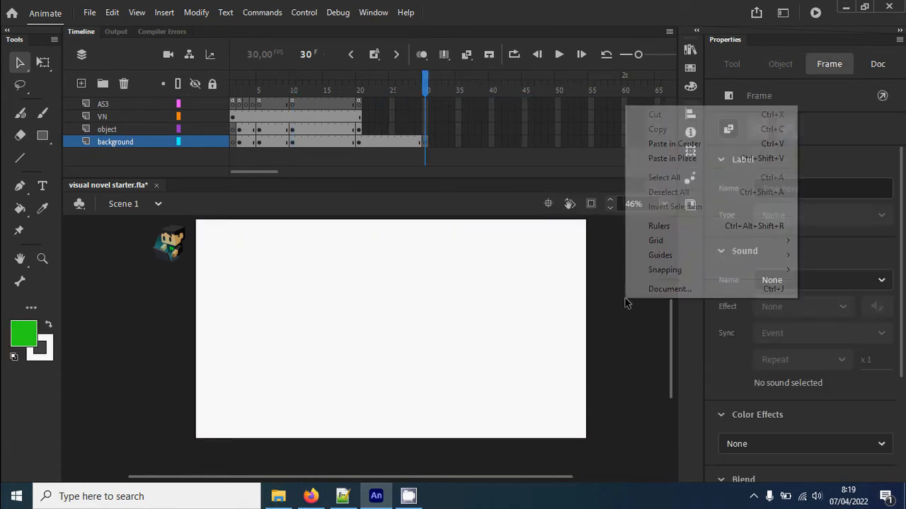
pyautogui.click(669, 159)
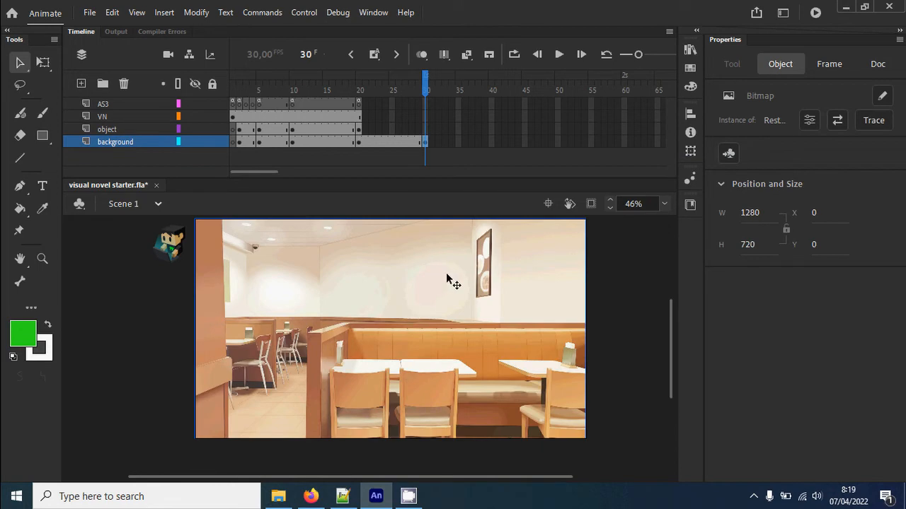
pyautogui.click(213, 141)
# Insert a keyframe at frame 30 of the object layer and extend the VN layer to frame 30
pyautogui.click(426, 131)
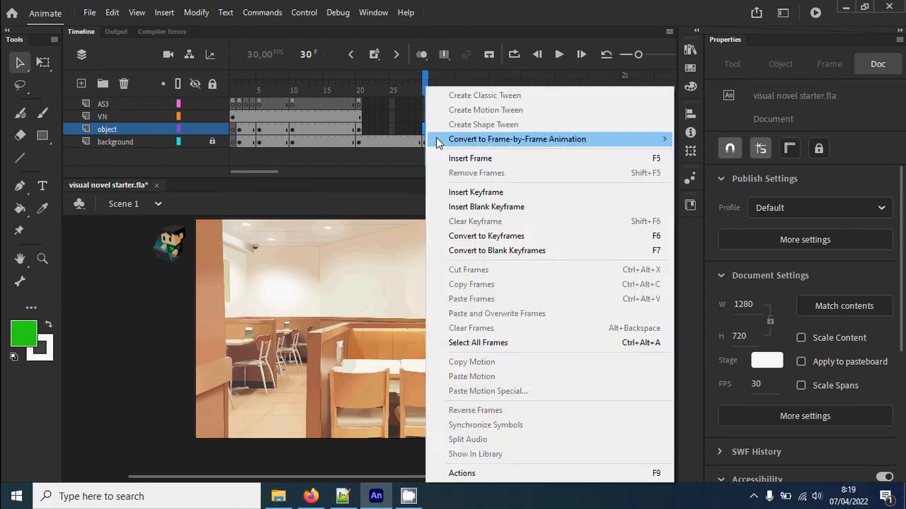
pyautogui.rightClick(426, 133)
pyautogui.click(477, 191)
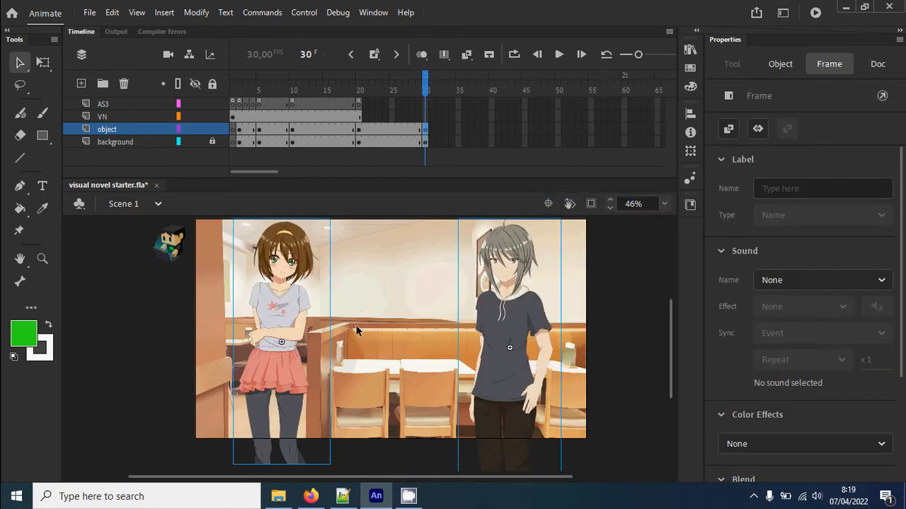
pyautogui.rightClick(425, 117)
pyautogui.click(453, 158)
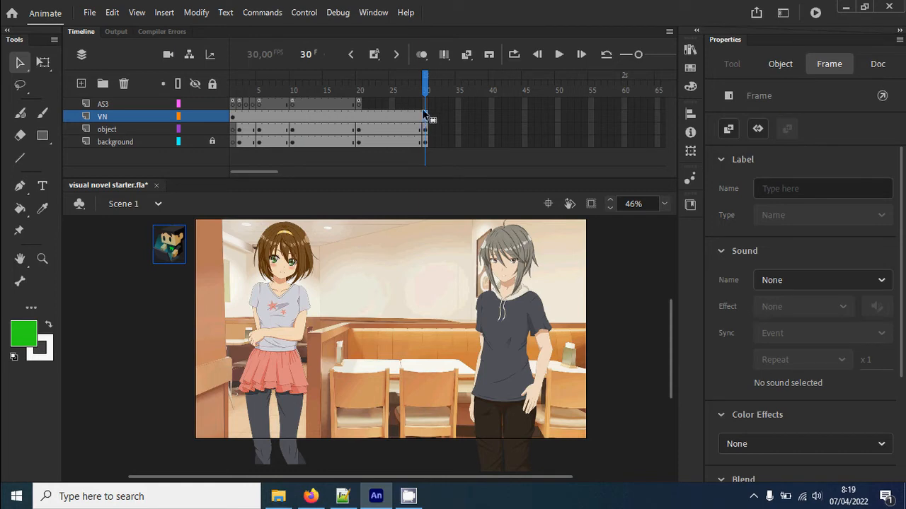
# Insert a keyframe at frame 30 of the AS3 layer
pyautogui.click(425, 104)
pyautogui.rightClick(425, 105)
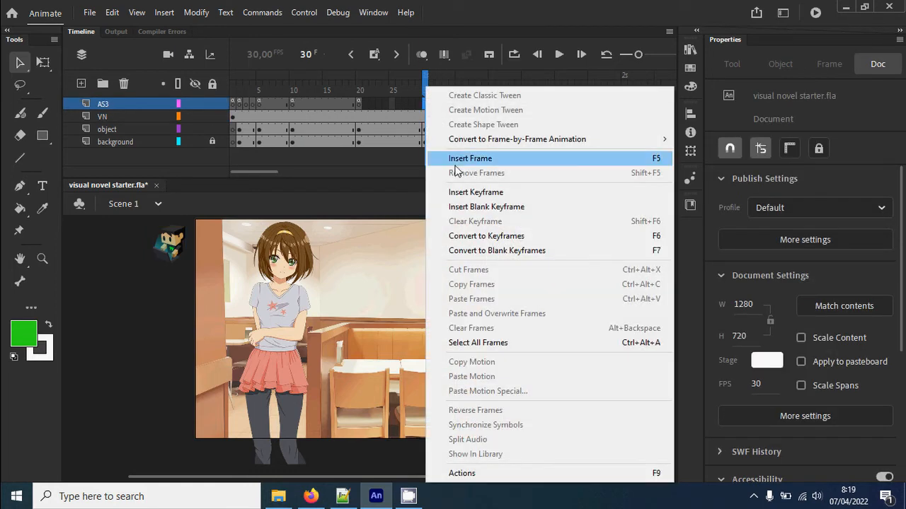
pyautogui.click(503, 191)
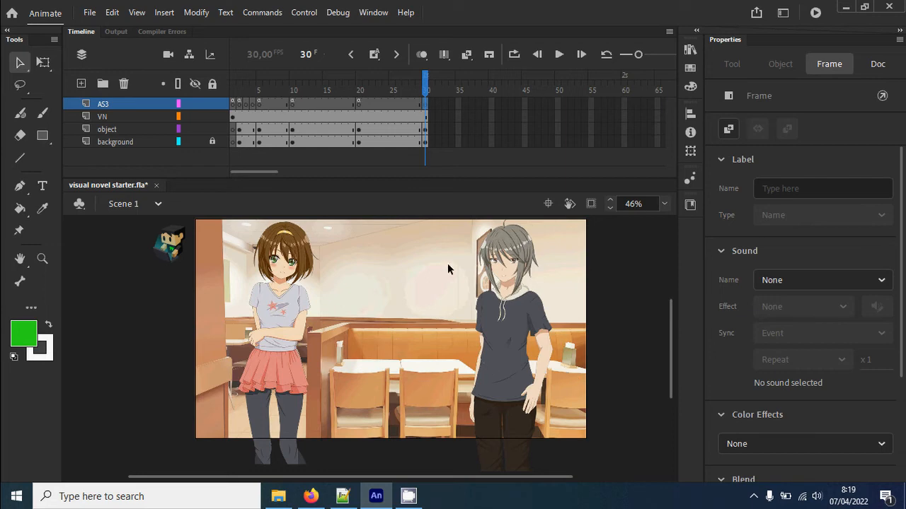
# Add the line vn.goto(30); at the end of the frame 20 script and collapse the script editor
pyautogui.click(359, 94)
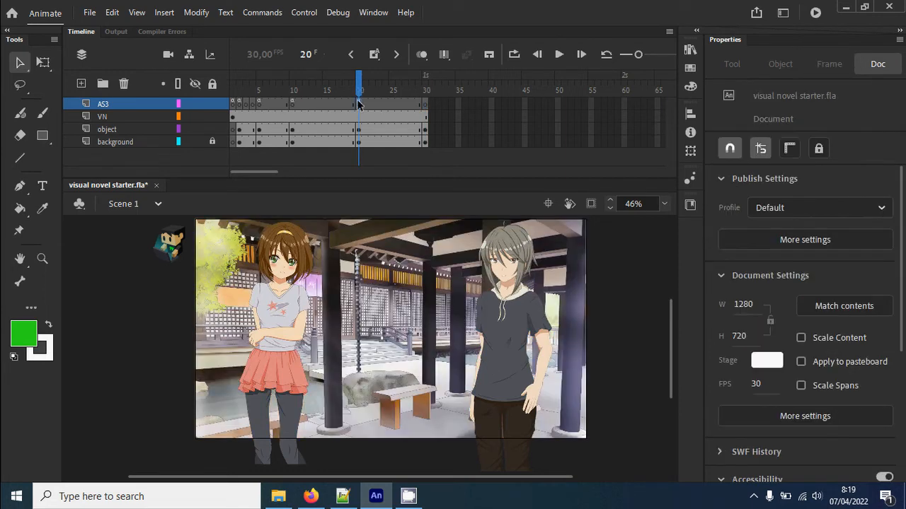
pyautogui.click(360, 101)
pyautogui.click(373, 12)
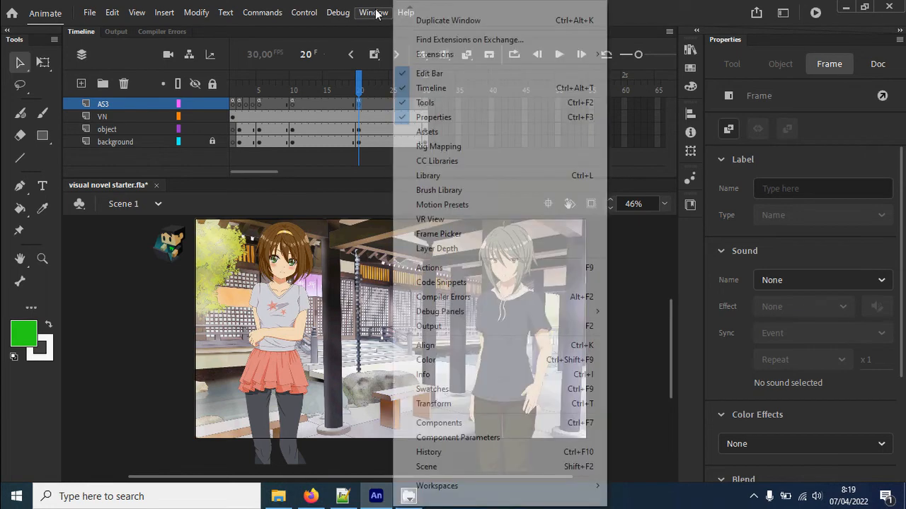
pyautogui.click(447, 269)
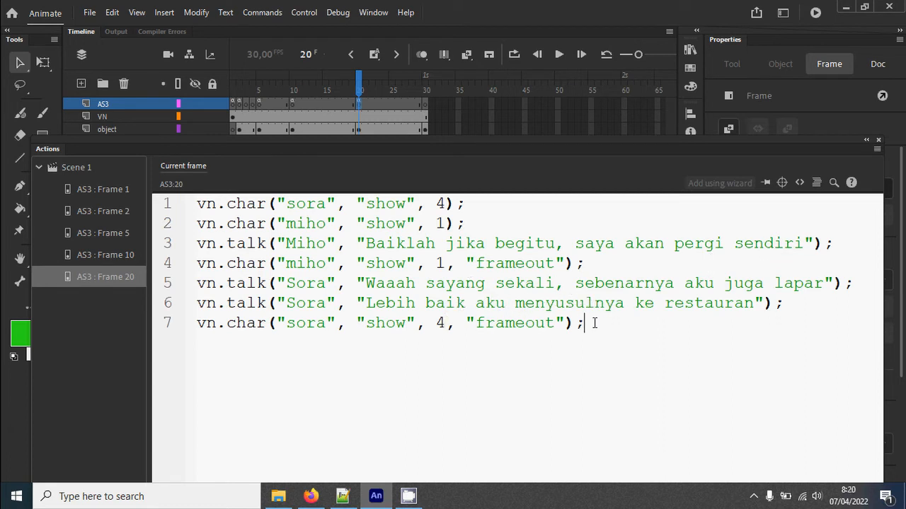
pyautogui.press('Return')
pyautogui.write('vn.goto(')
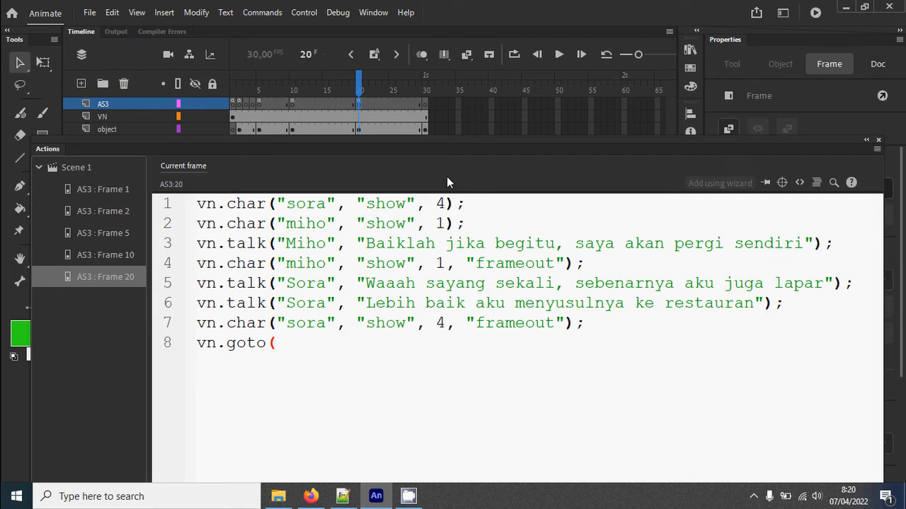
pyautogui.write('30);')
pyautogui.moveTo(381, 146); pyautogui.dragTo(390, 113)
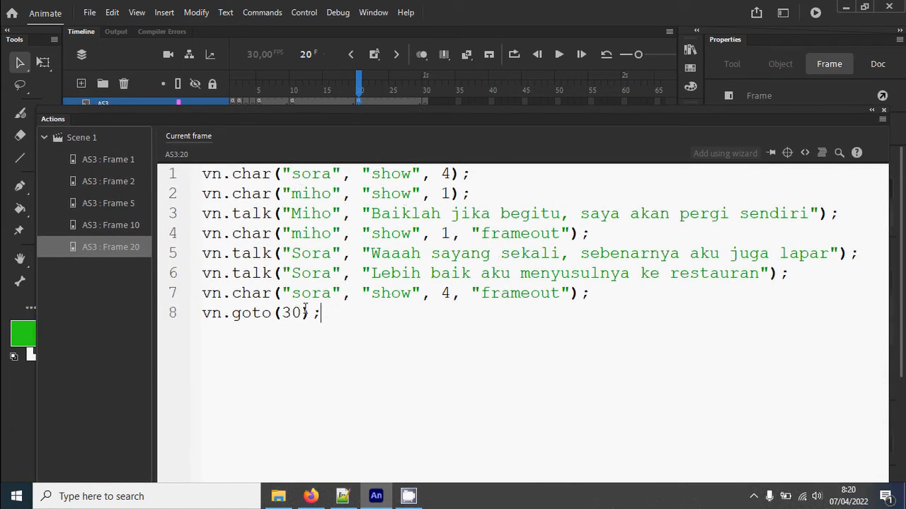
pyautogui.doubleClick(63, 121)
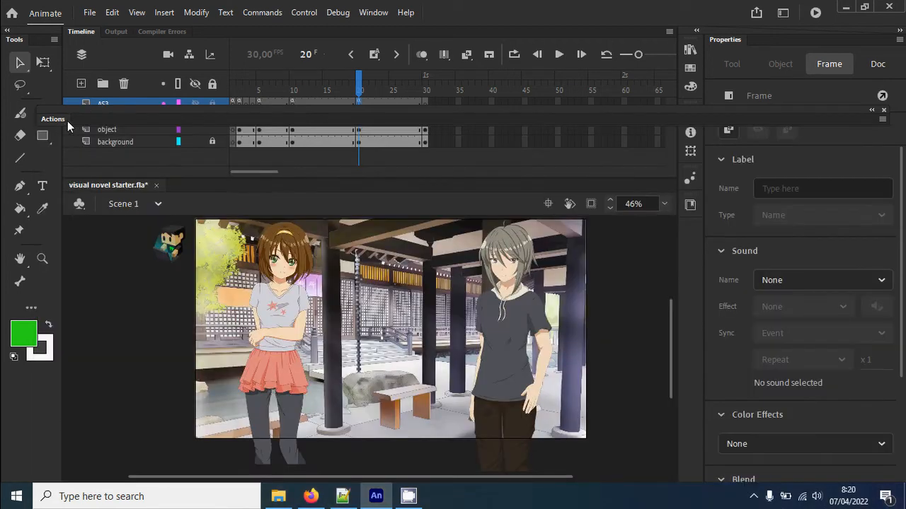
# Start the frame 30 script on the AS3 layer with the line vn.char("sora", "show", 4, "framein");
pyautogui.click(425, 108)
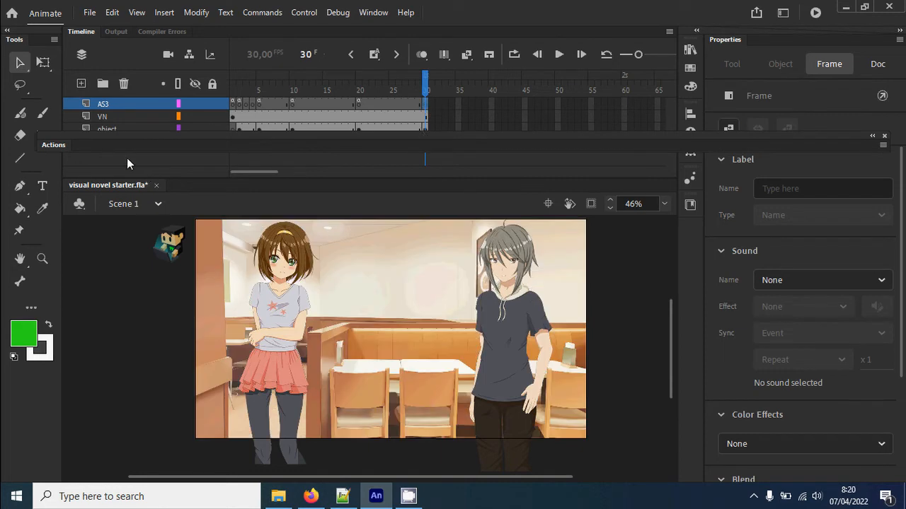
pyautogui.doubleClick(57, 146)
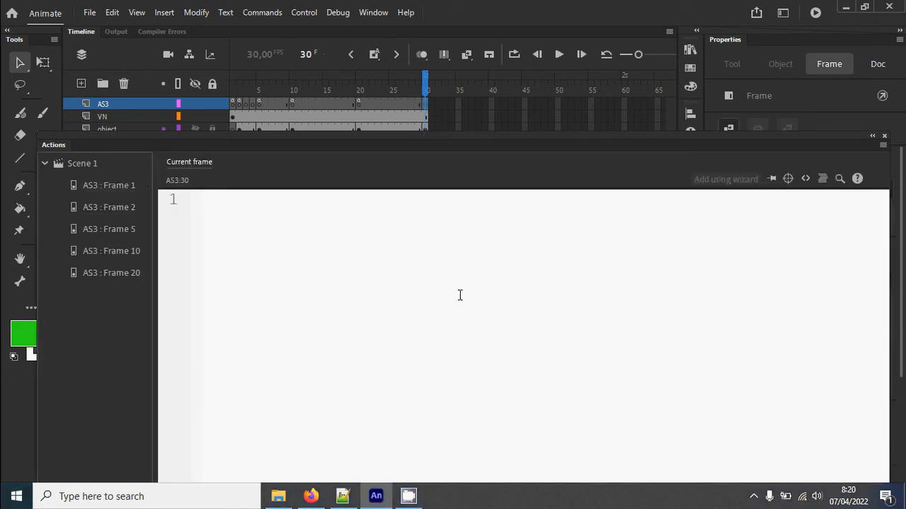
pyautogui.write('vn.char("')
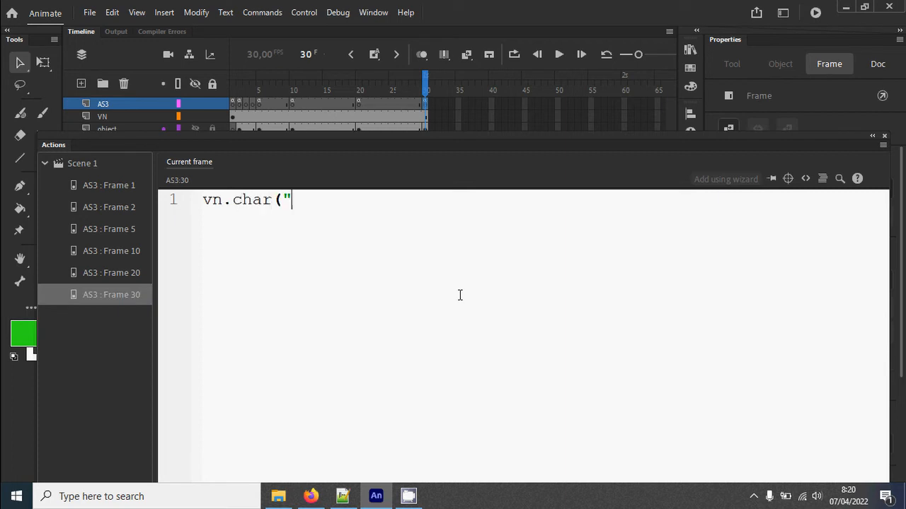
pyautogui.write('sora", "show')
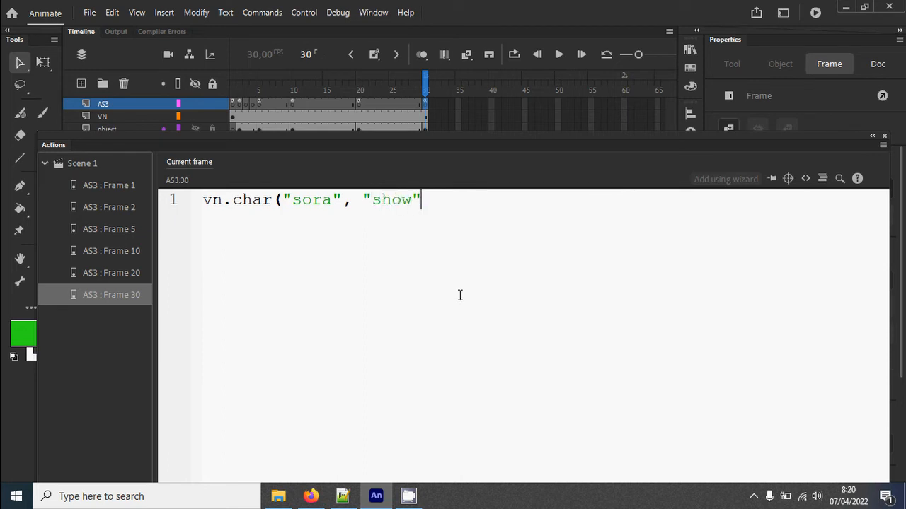
pyautogui.write('", 4, "framein");')
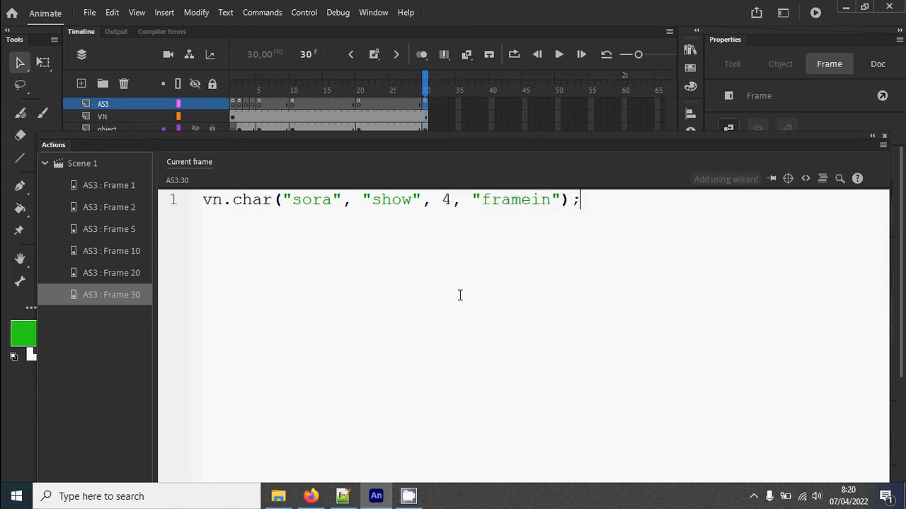
# Add the line vn.talk("Sora", "Sepertinya tadi Miho berjalan ke restauran ini"); to the frame 30 script
pyautogui.write('vn.talk(')
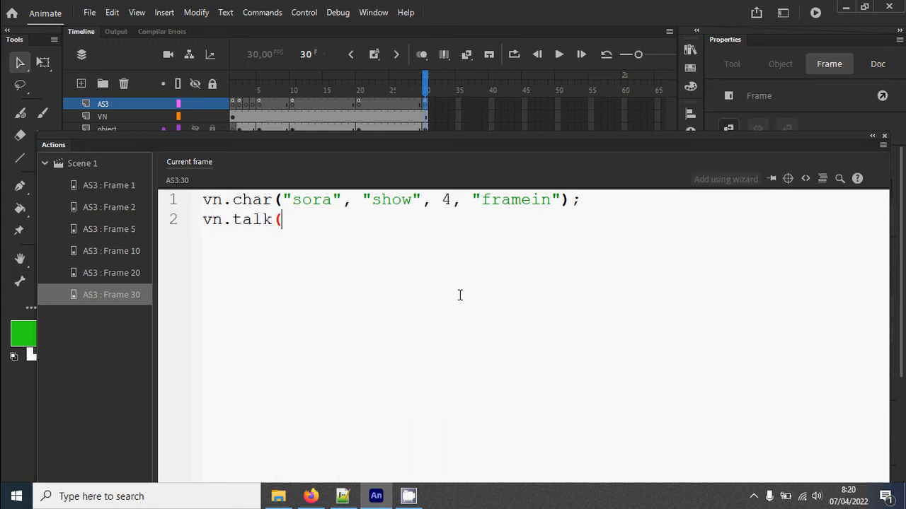
pyautogui.write('"')
pyautogui.write('sora')
pyautogui.write('S')
pyautogui.press('BackSpace')
pyautogui.press('BackSpace')
pyautogui.write('S')
pyautogui.press('Right')
pyautogui.press('Right')
pyautogui.press('Right')
pyautogui.write(', "')
pyautogui.doubleClick(304, 202)
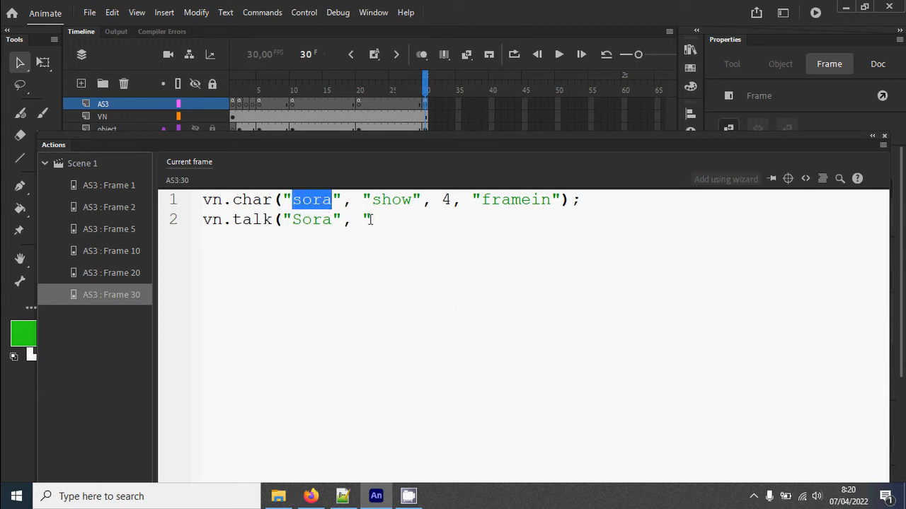
pyautogui.click(404, 223)
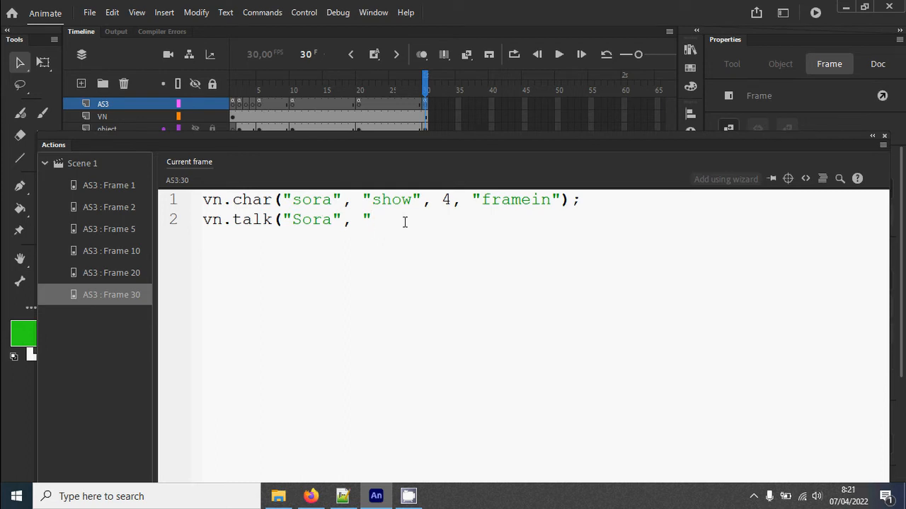
pyautogui.write('Sepertinya tadi M')
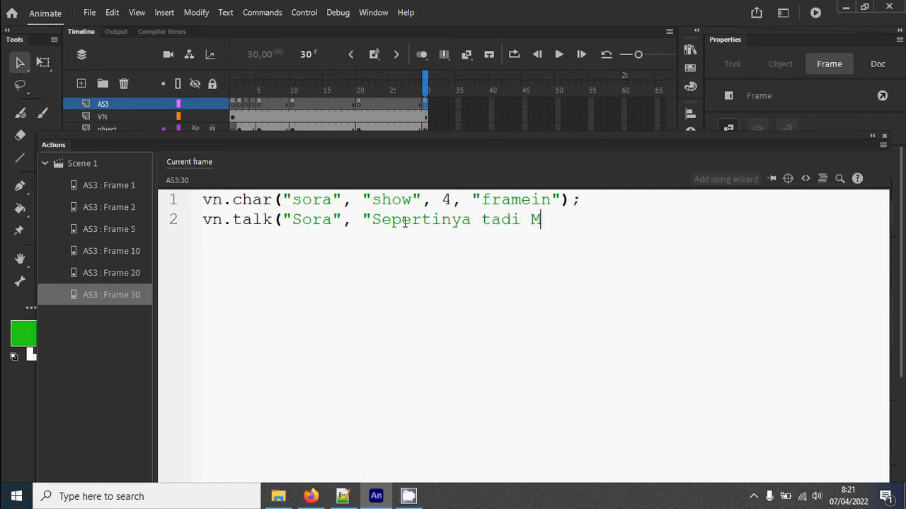
pyautogui.write('iho ber')
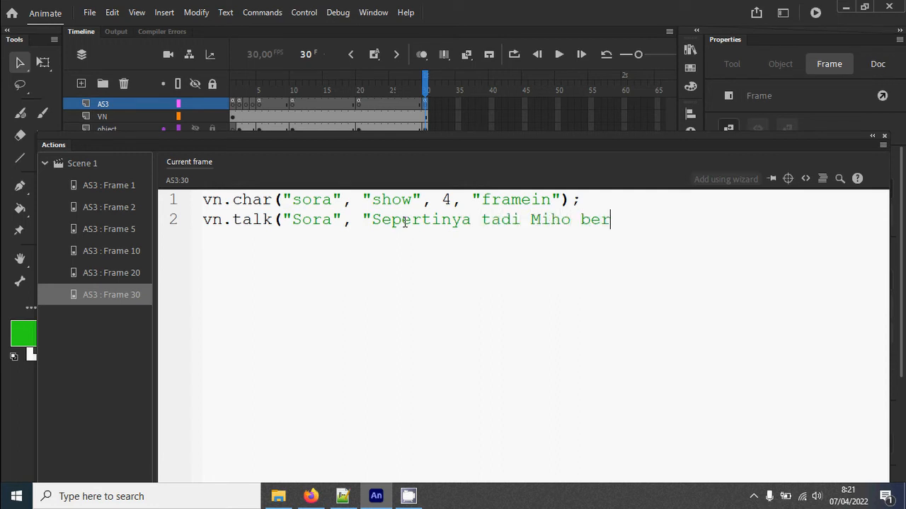
pyautogui.write('jalan ke')
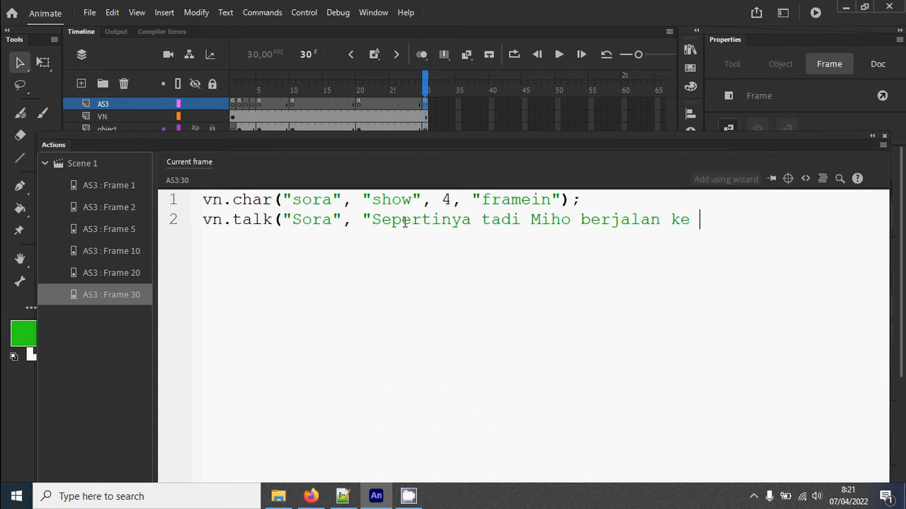
pyautogui.write(' restauran')
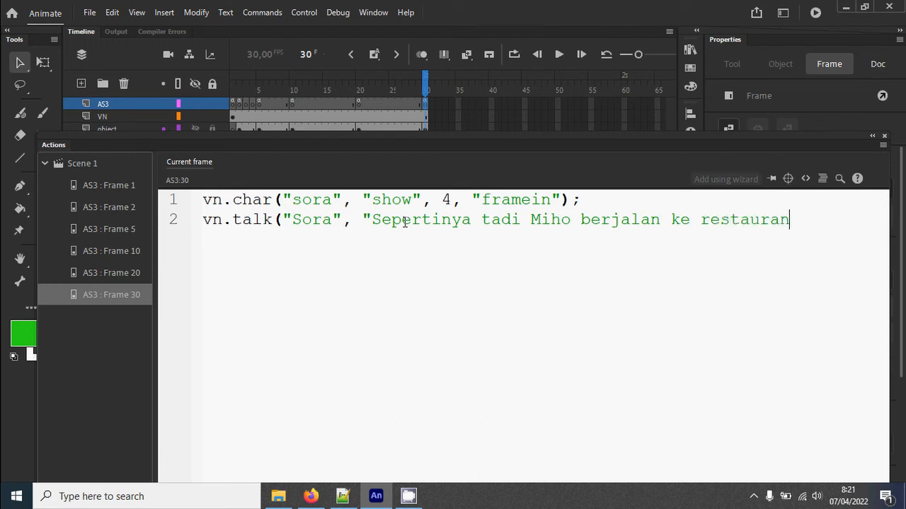
pyautogui.write(' ini");')
# Duplicate Sora's talk line in the frame 30 script and change its dialogue to "Tapi... dimana ya dia"
pyautogui.press('Return')
pyautogui.write('vn.talk("Sora", "Sepertinya tadi Miho berjalan ke restauran ini");')
pyautogui.moveTo(373, 241); pyautogui.dragTo(832, 241)
pyautogui.write('Tapi... dim')
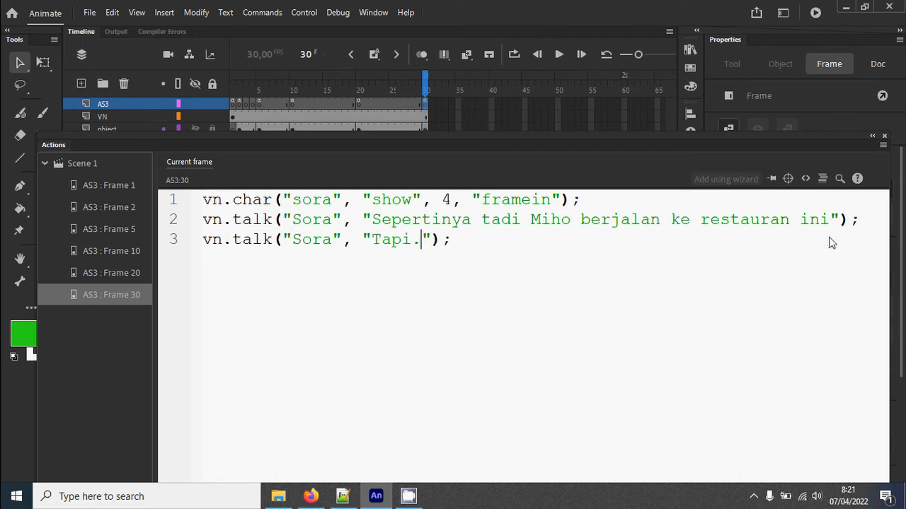
pyautogui.write('ana ya dia')
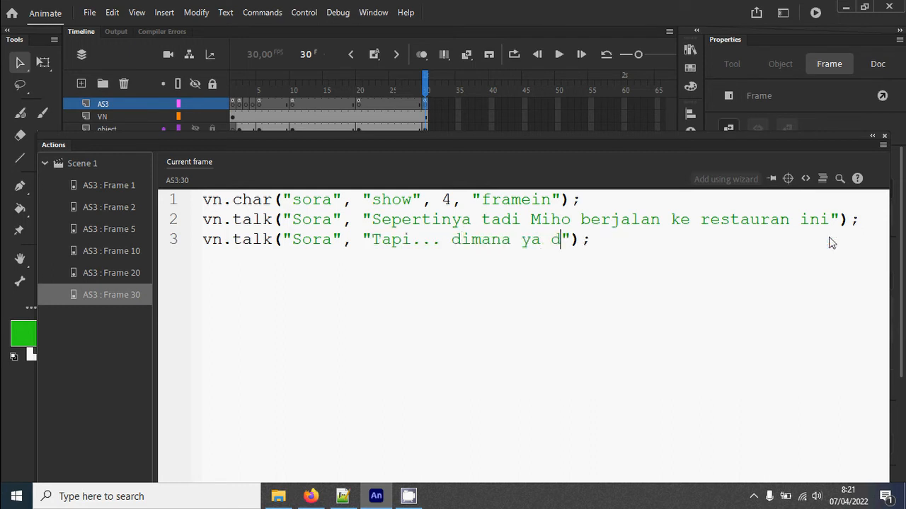
# Add the line vn.wait(30); after Sora's second talk line in the frame 30 script
pyautogui.press('End')
pyautogui.press('Return')
pyautogui.write('vn.wait(')
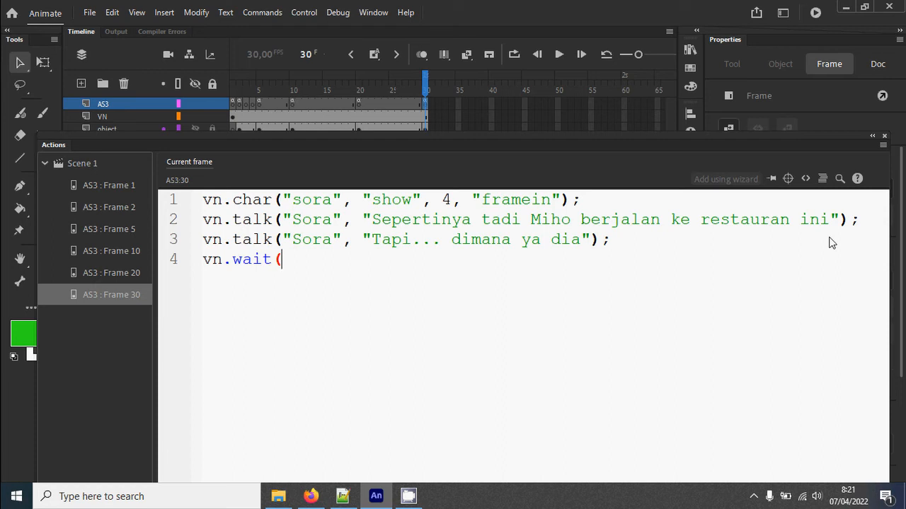
pyautogui.write('30);')
# Search the frame 1 script's documentation comments for "wait" to check how the vn.wait time value works
pyautogui.click(119, 187)
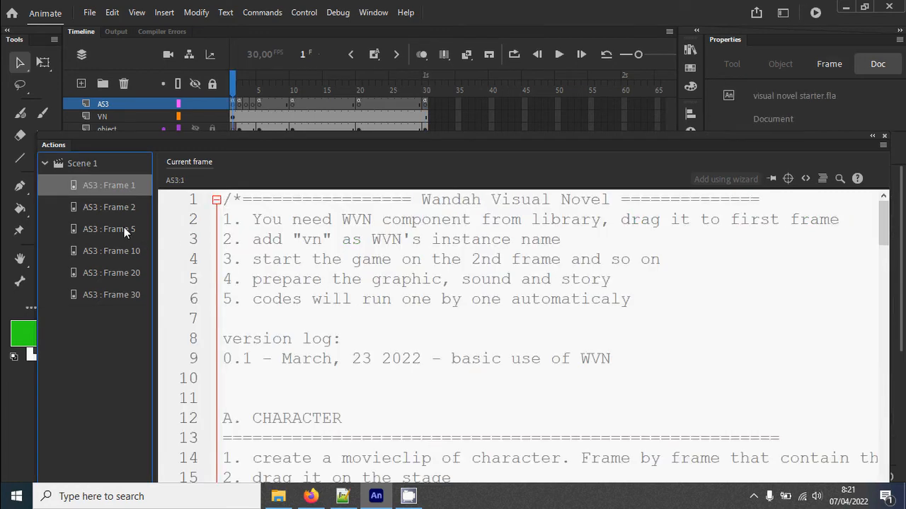
pyautogui.scroll(-19, 481, 322)
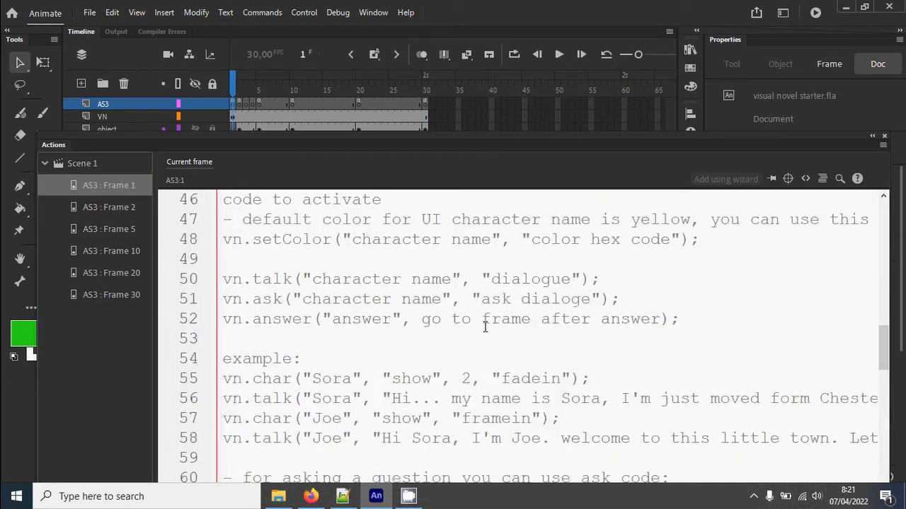
pyautogui.scroll(-13, 485, 326)
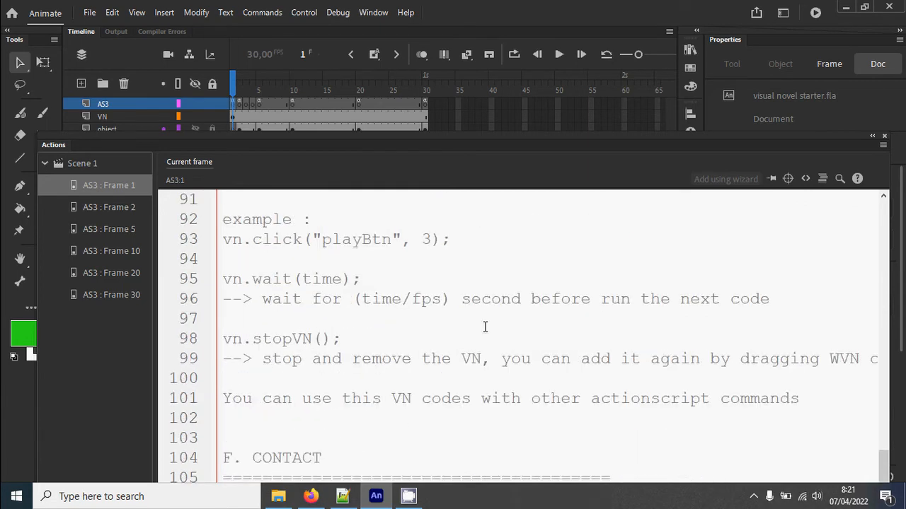
pyautogui.scroll(7, 486, 326)
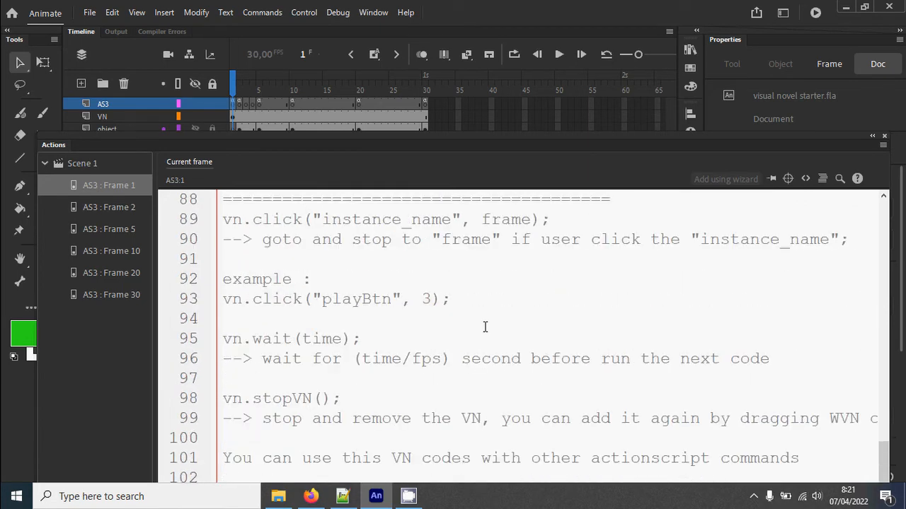
pyautogui.scroll(10, 486, 326)
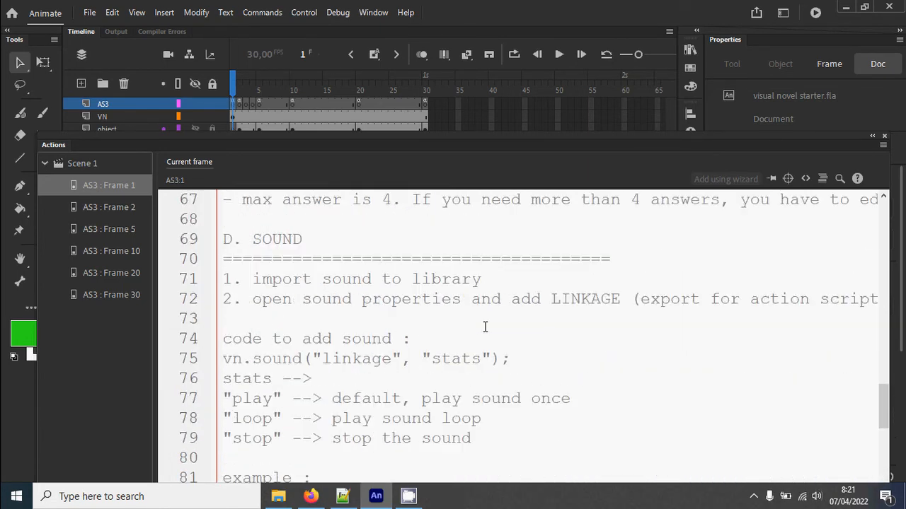
pyautogui.scroll(7, 485, 326)
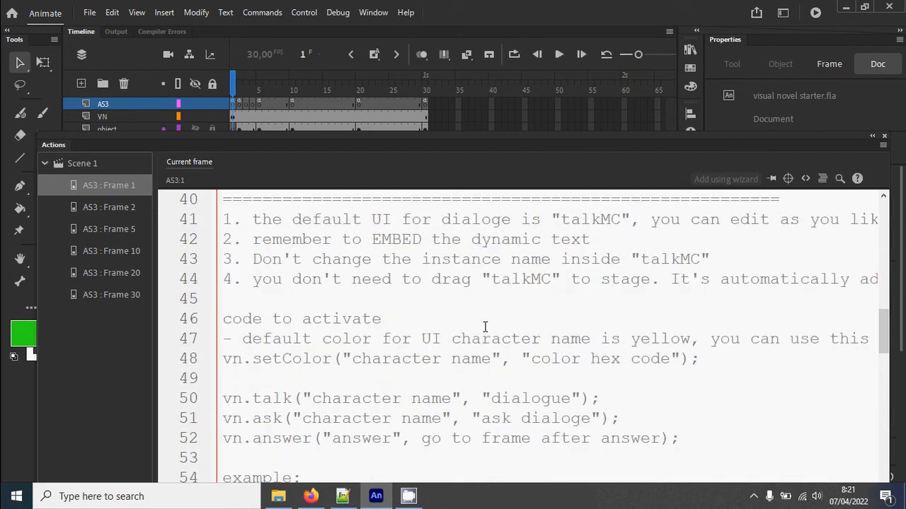
pyautogui.scroll(8, 485, 326)
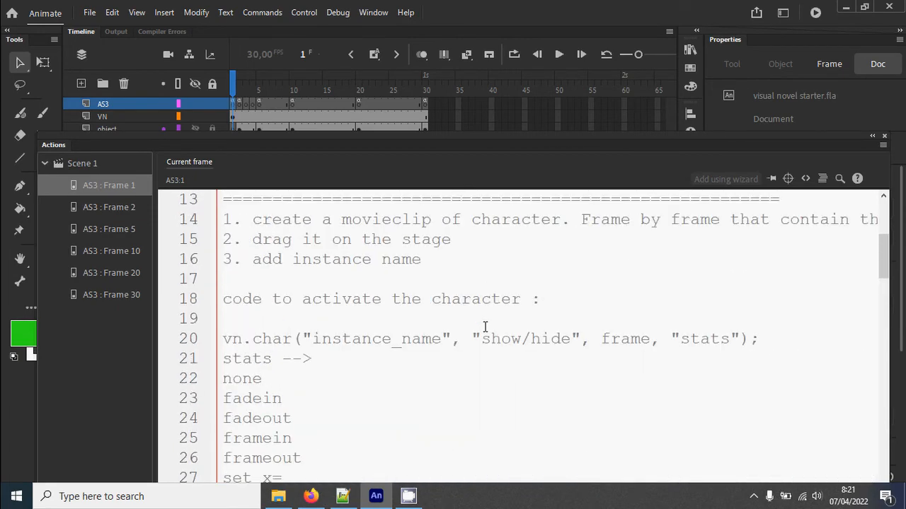
pyautogui.hotkey('ctrl', 'f')
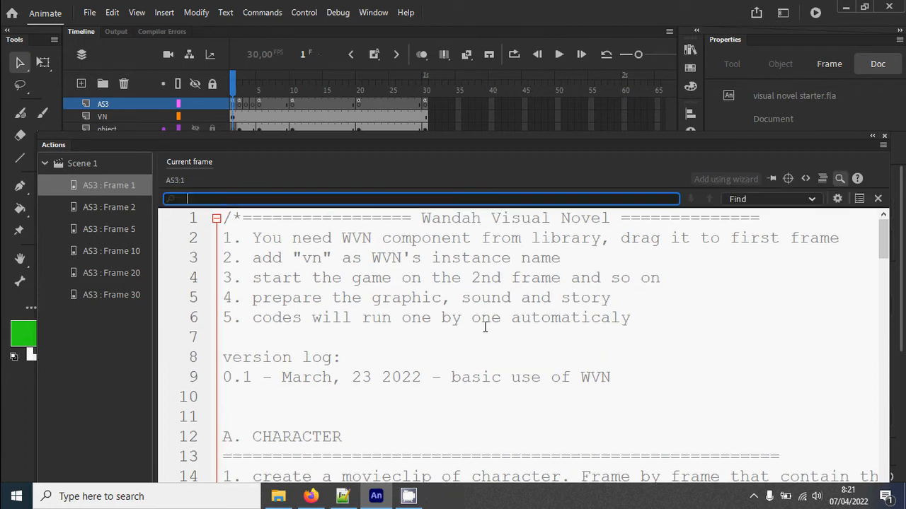
pyautogui.write('wait')
pyautogui.click(485, 328)
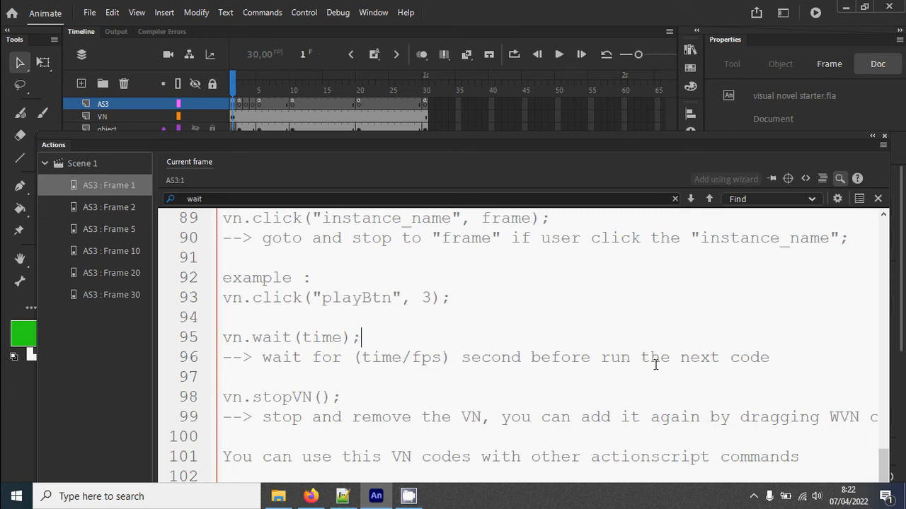
# Return to the frame 30 script, check the document's FPS setting, and set the vn.wait value to 60
pyautogui.click(129, 294)
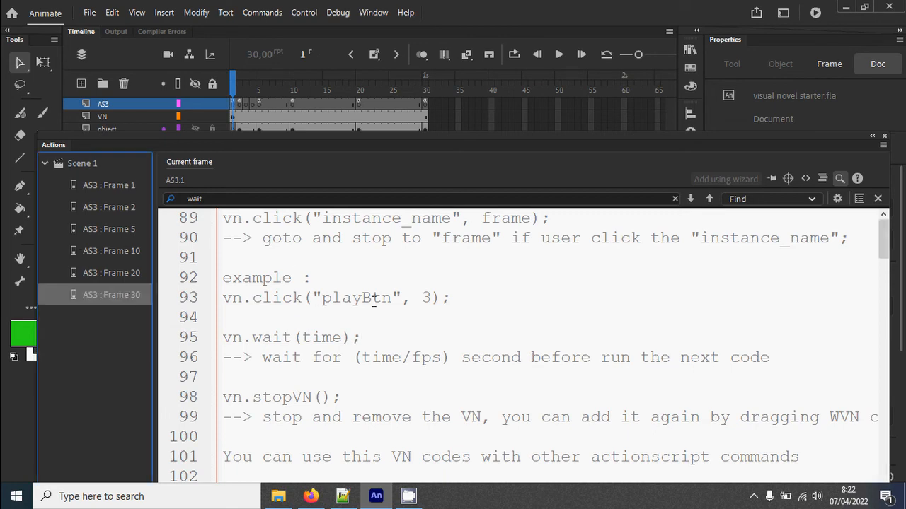
pyautogui.moveTo(302, 278); pyautogui.dragTo(282, 278)
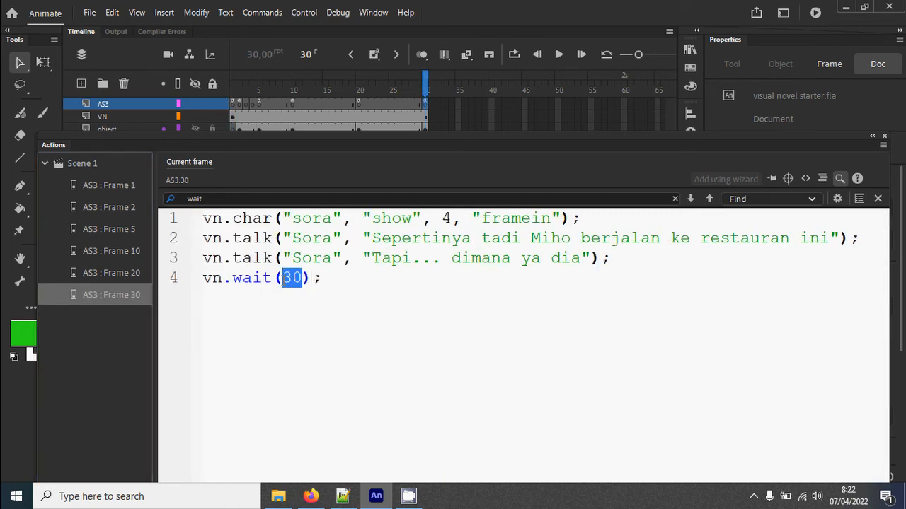
pyautogui.doubleClick(58, 145)
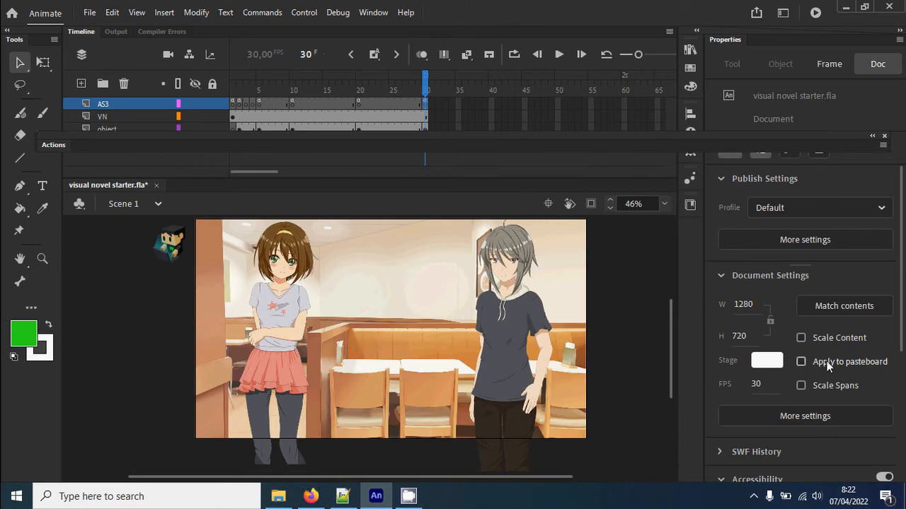
pyautogui.doubleClick(57, 144)
pyautogui.click(324, 292)
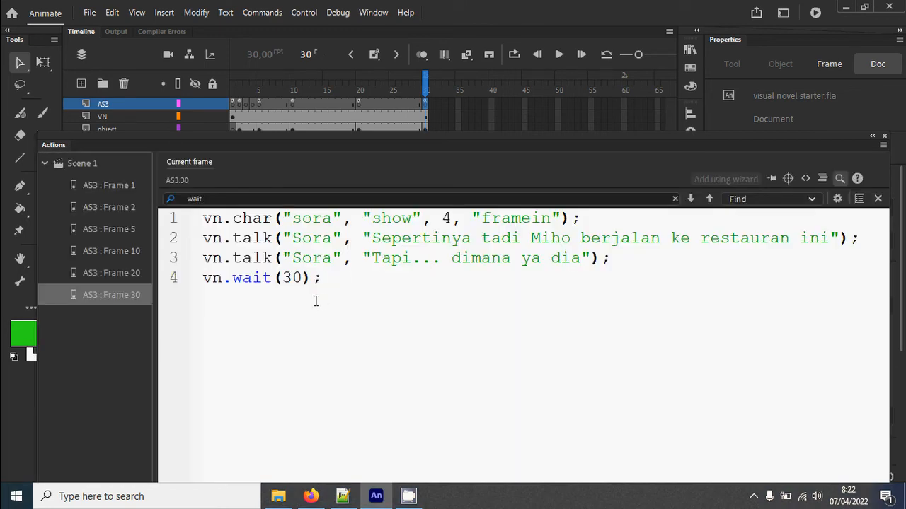
pyautogui.moveTo(292, 279); pyautogui.dragTo(283, 278)
pyautogui.write('6')
# Add the line vn.char("miho", "show", 1, "fadein"); after the wait command in the frame 30 script
pyautogui.click(330, 278)
pyautogui.press('Return')
pyautogui.write('vn.char("')
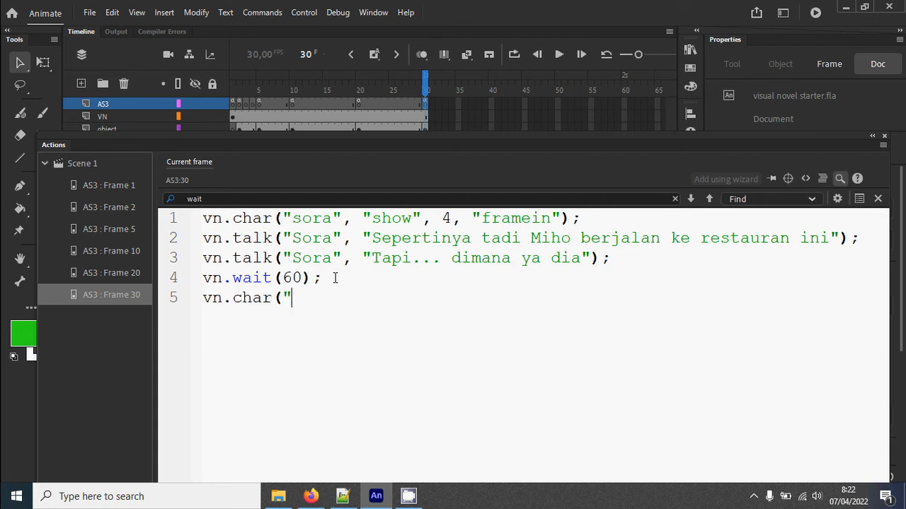
pyautogui.write('miho", "sh')
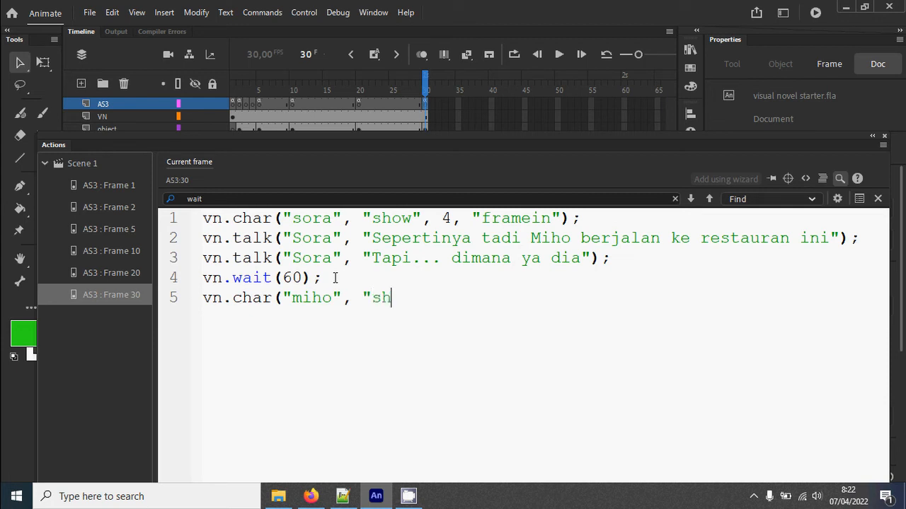
pyautogui.write('ow", 1, "fade')
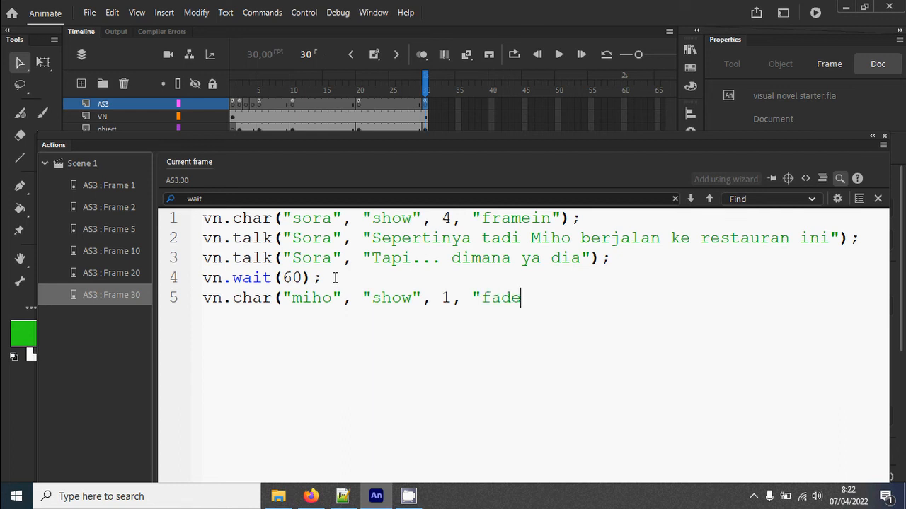
pyautogui.write('in");')
# Add the line vn.talk("Miho", "Hai Sora, kamu menyusulku ya"); below Miho's fade-in command
pyautogui.press('Return')
pyautogui.write('vn.ch')
pyautogui.press('BackSpace')
pyautogui.press('BackSpace')
pyautogui.write('ta')
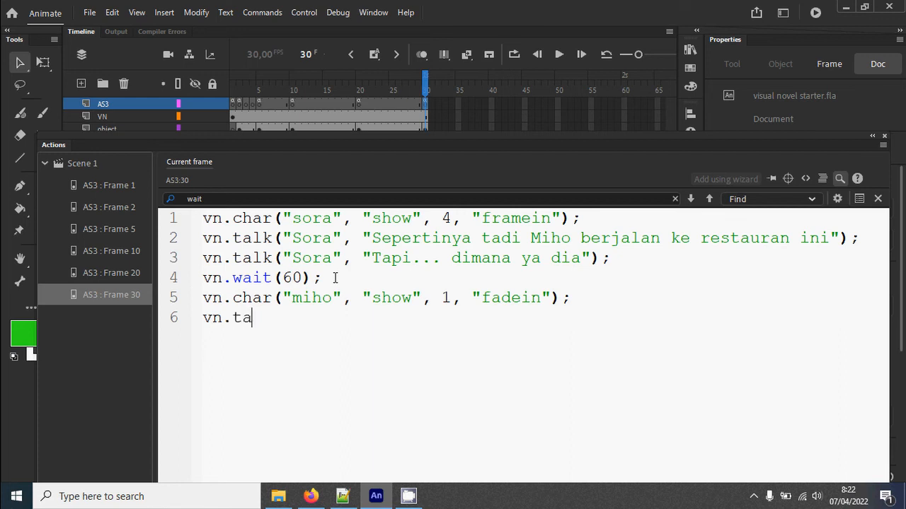
pyautogui.write('lk("Miho')
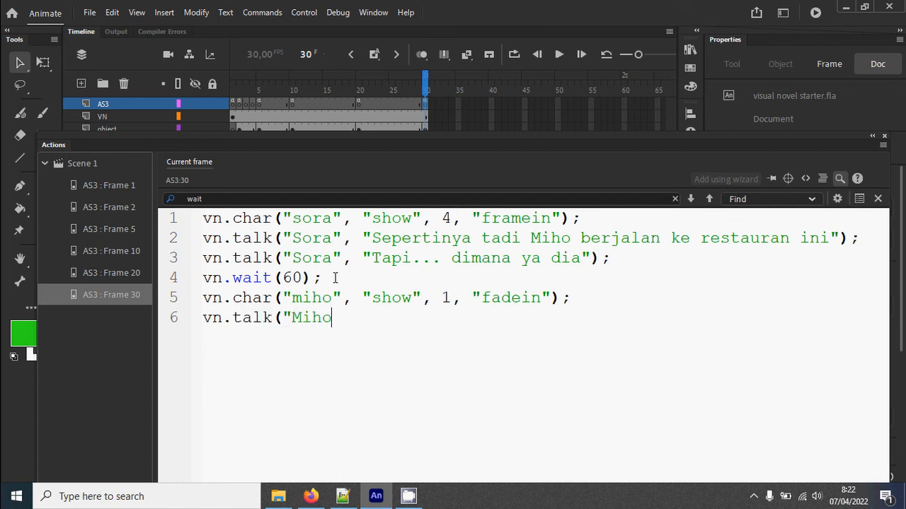
pyautogui.write('", "Hai Sora, kamu ')
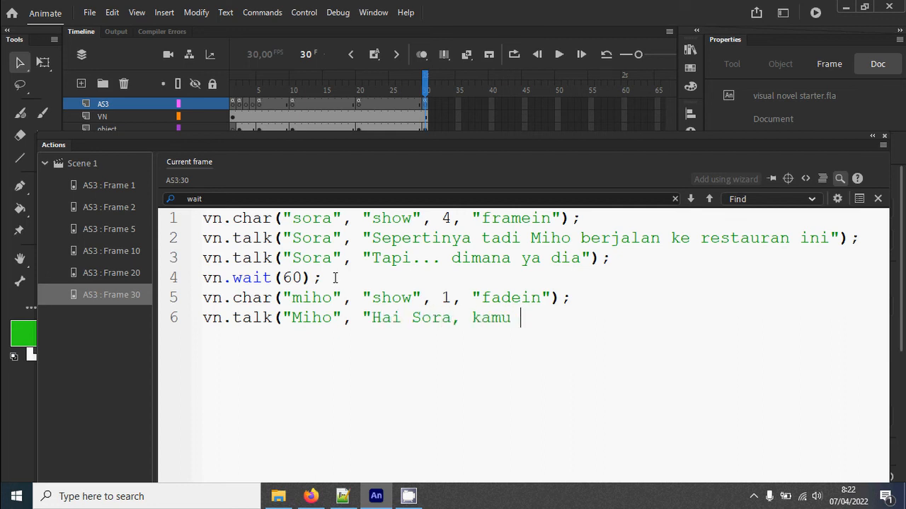
pyautogui.write('menyusul')
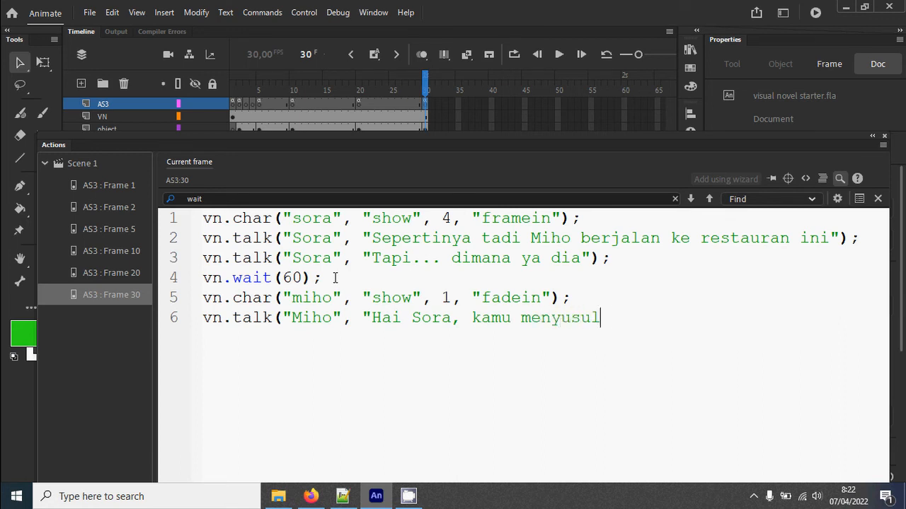
pyautogui.write('ku ya");')
# Duplicate Miho's talk line and change the speaker of the copy to "Sora"
pyautogui.hotkey('ctrl', 'd')
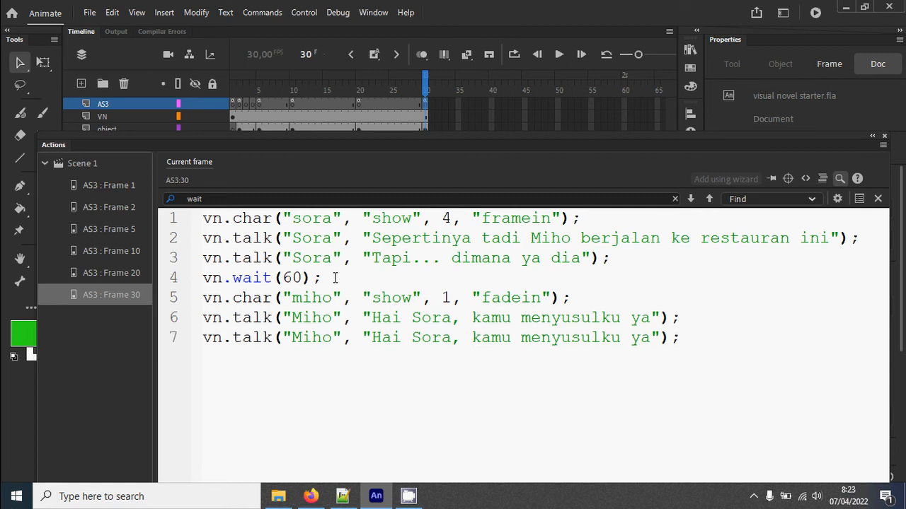
pyautogui.doubleClick(302, 338)
pyautogui.write('S')
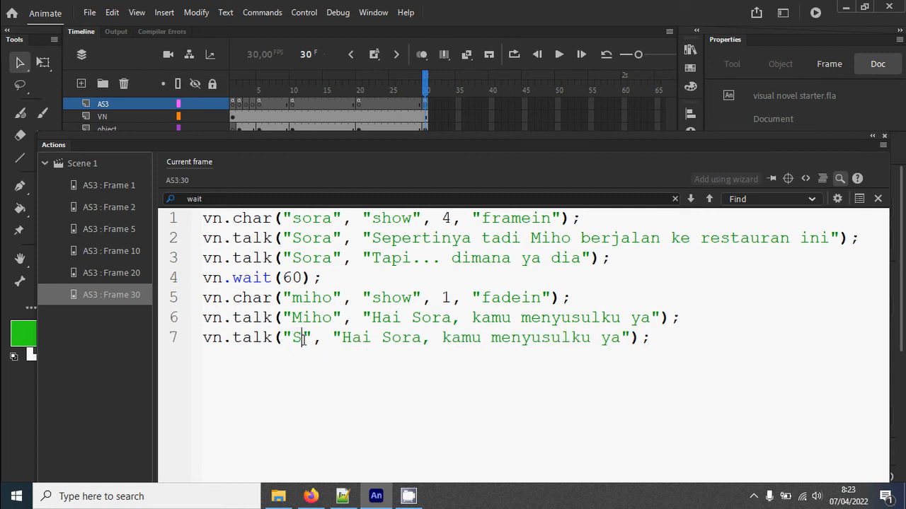
pyautogui.write('ora')
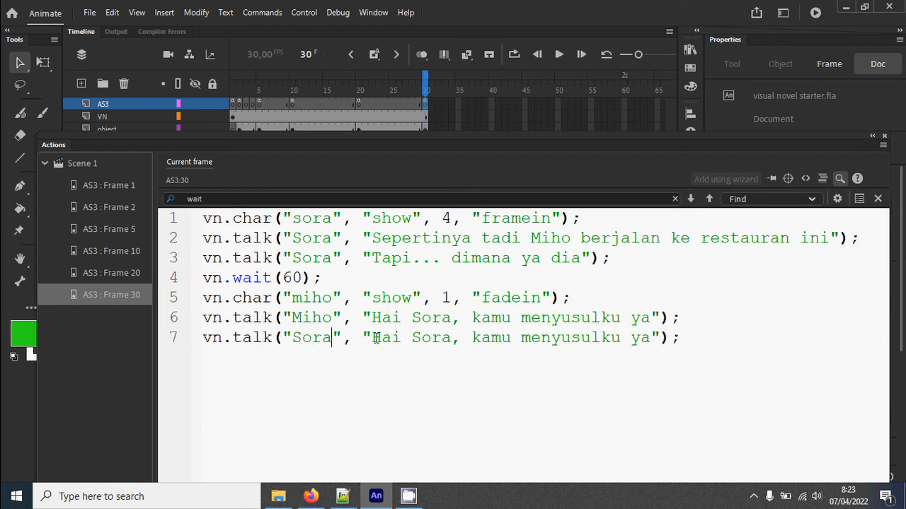
# Replace the dialogue in Sora's new talk line with "Iya, ternyata aku juga lapar, jadi kuputuskan untuk menyusulmu"
pyautogui.moveTo(372, 338); pyautogui.dragTo(651, 351)
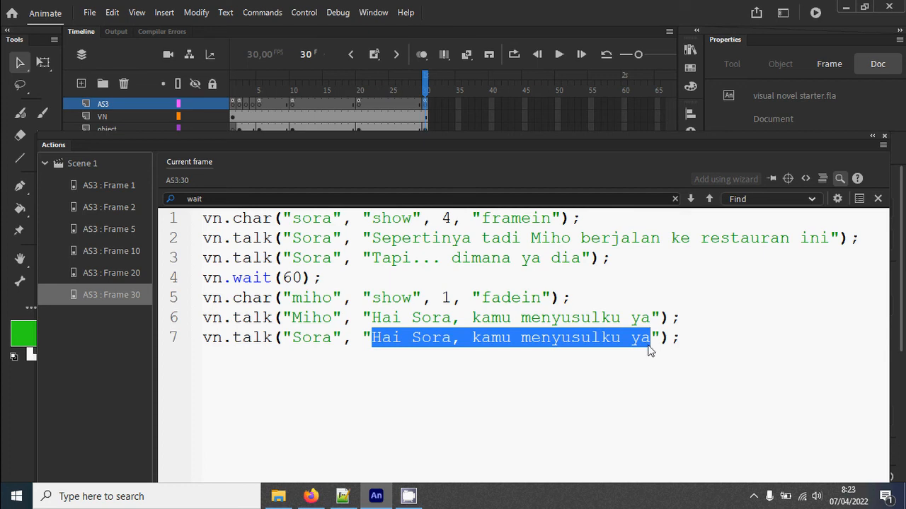
pyautogui.write('Iya, t')
pyautogui.press('BackSpace')
pyautogui.write('ter')
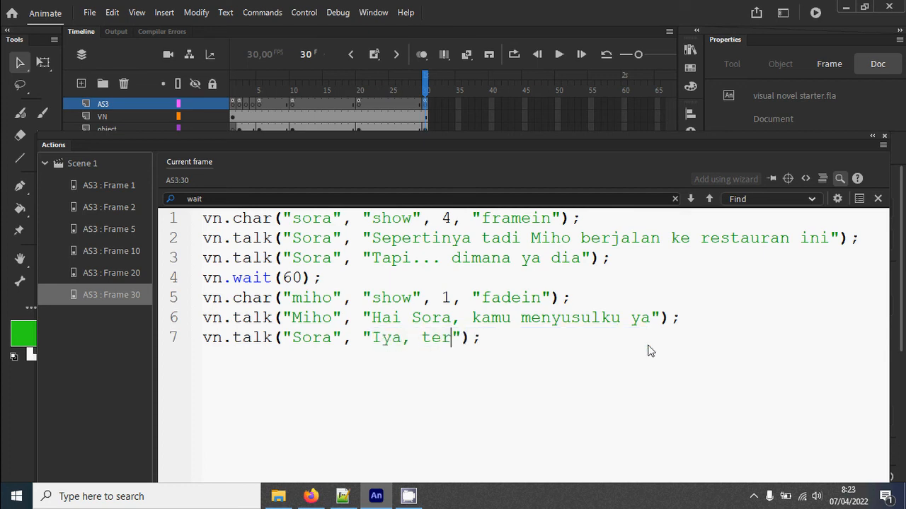
pyautogui.write('nyata aku ')
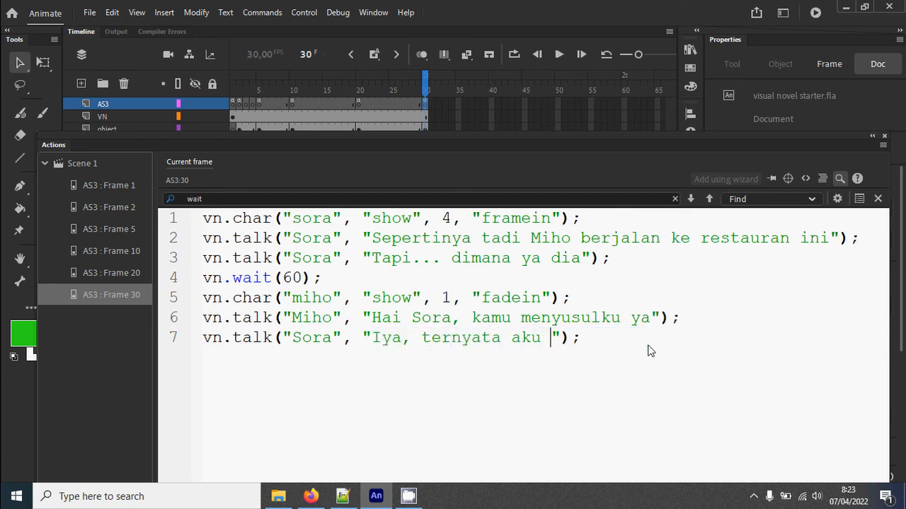
pyautogui.write('juga lapa')
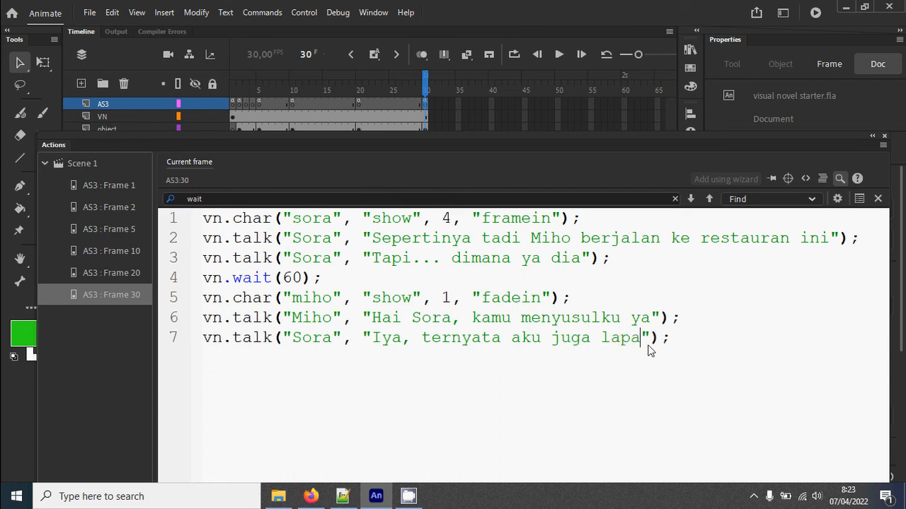
pyautogui.write('t')
pyautogui.press('BackSpace')
pyautogui.write('r, jadi kuputusk')
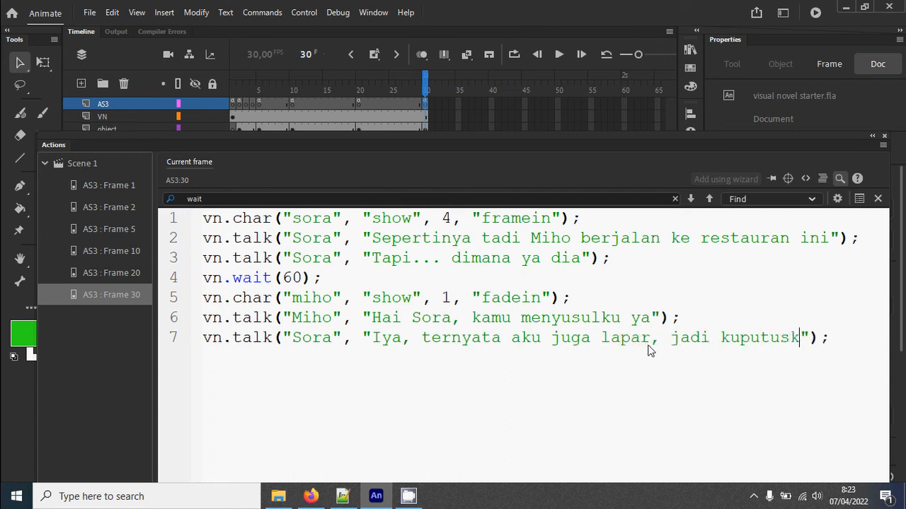
pyautogui.write('an untuk menyu')
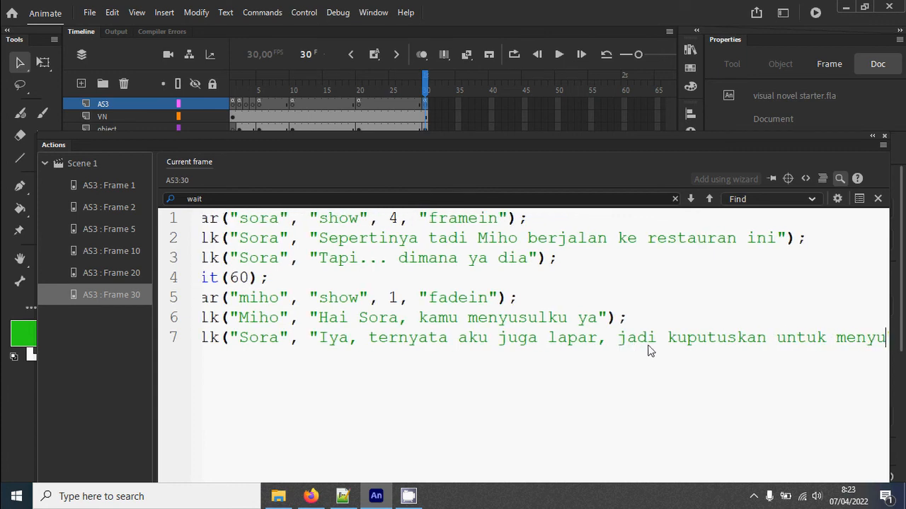
pyautogui.write('sulmu')
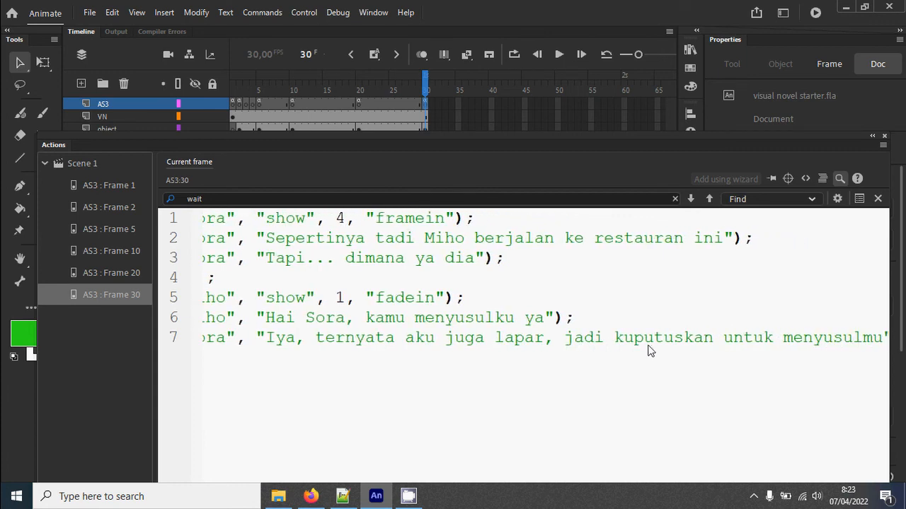
# Duplicate Sora's last talk line in the frame 30 script and change the speaker of the copy to "Miho"
pyautogui.hotkey('ctrl', 'd')
pyautogui.press('Home')
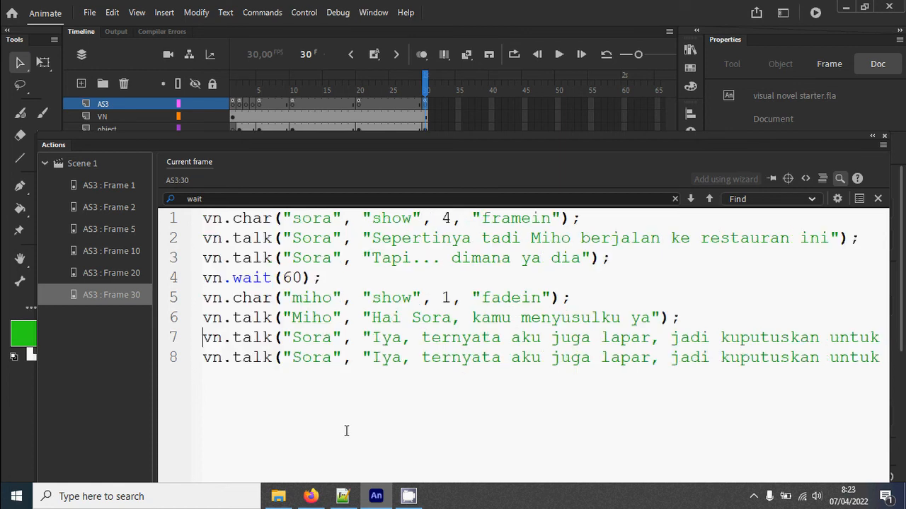
pyautogui.doubleClick(307, 357)
pyautogui.write('M')
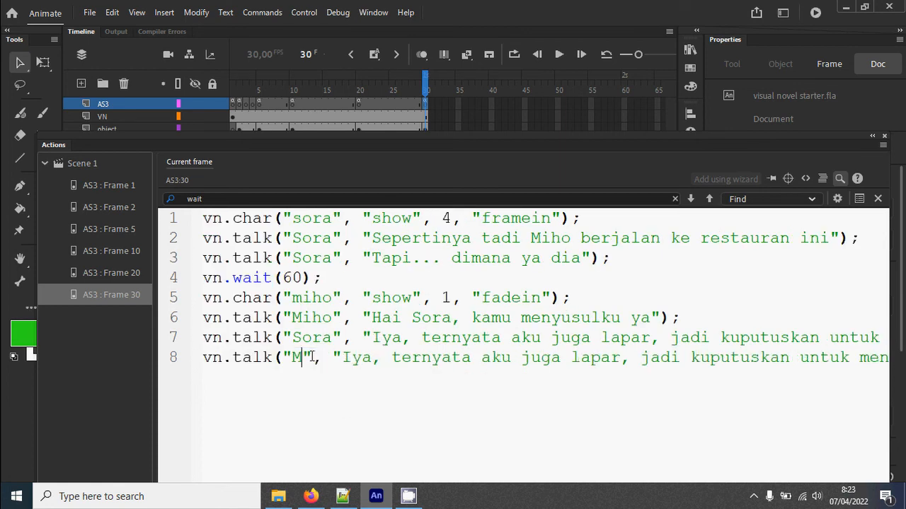
pyautogui.write('iho')
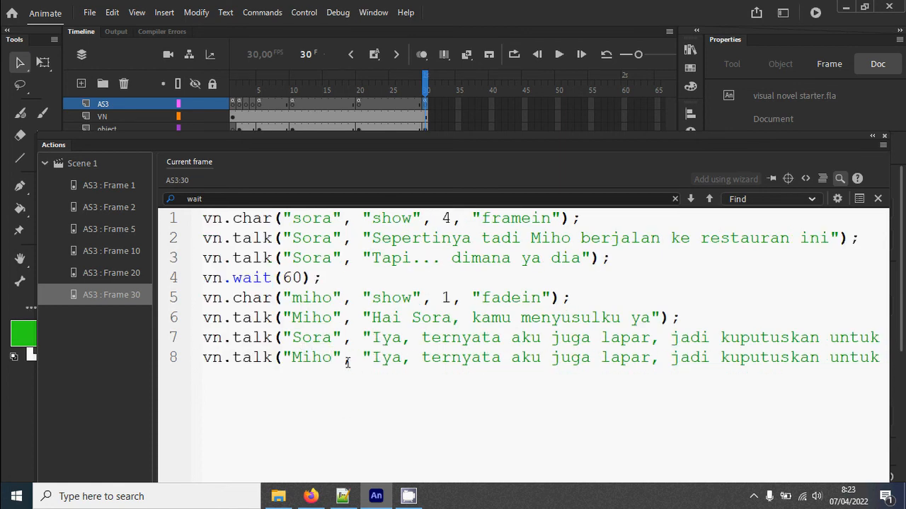
# Replace the dialogue in Miho's new talk line with "Ini restauran favoritku lho...."
pyautogui.moveTo(373, 357); pyautogui.dragTo(861, 358)
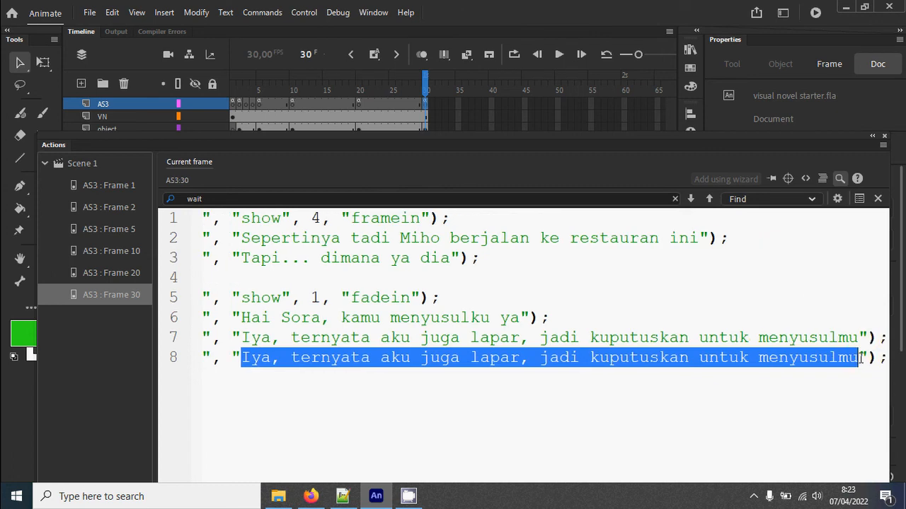
pyautogui.write('Ini restau')
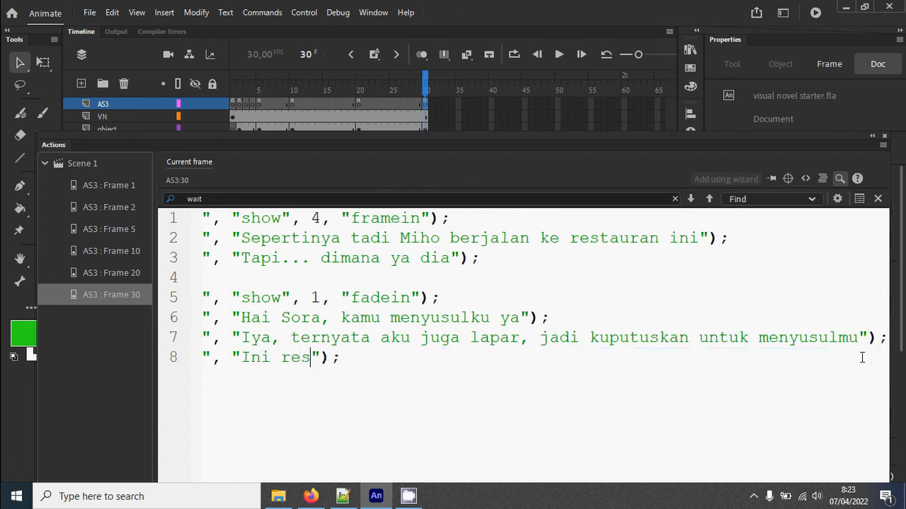
pyautogui.write('ran favorit')
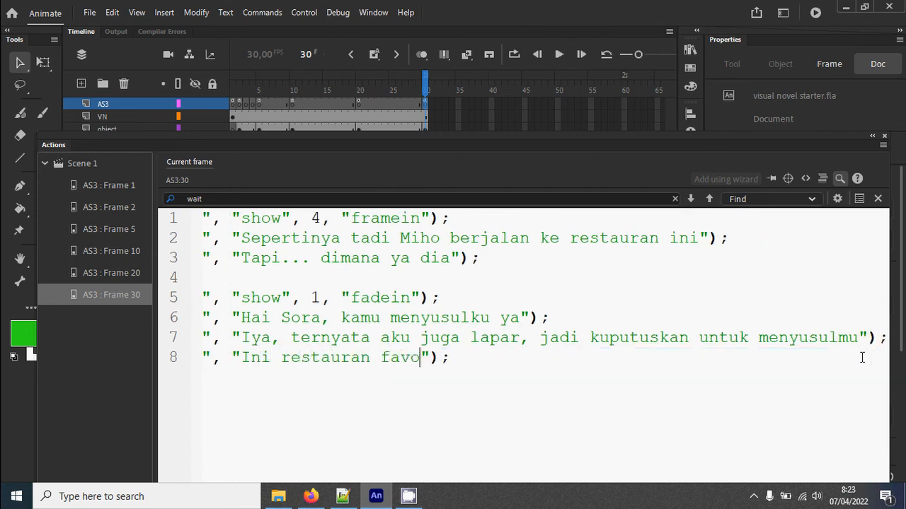
pyautogui.write('ku lho....')
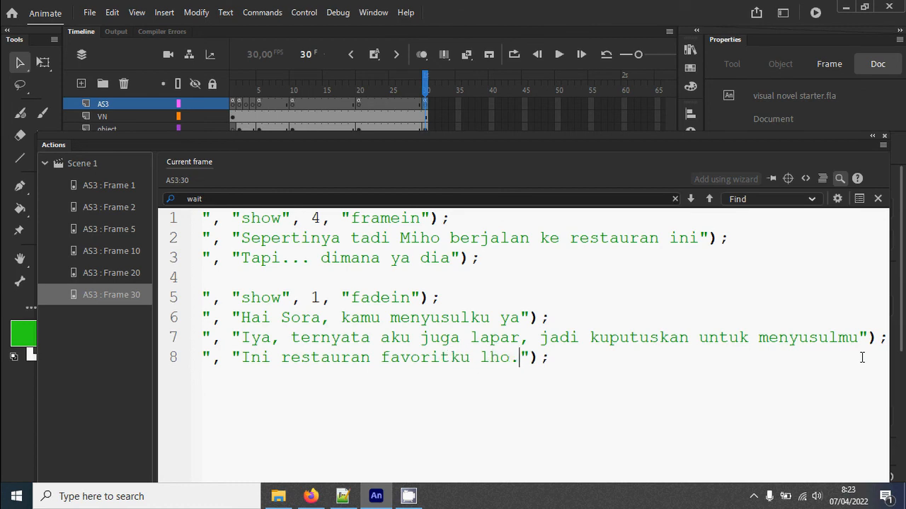
pyautogui.press('Home')
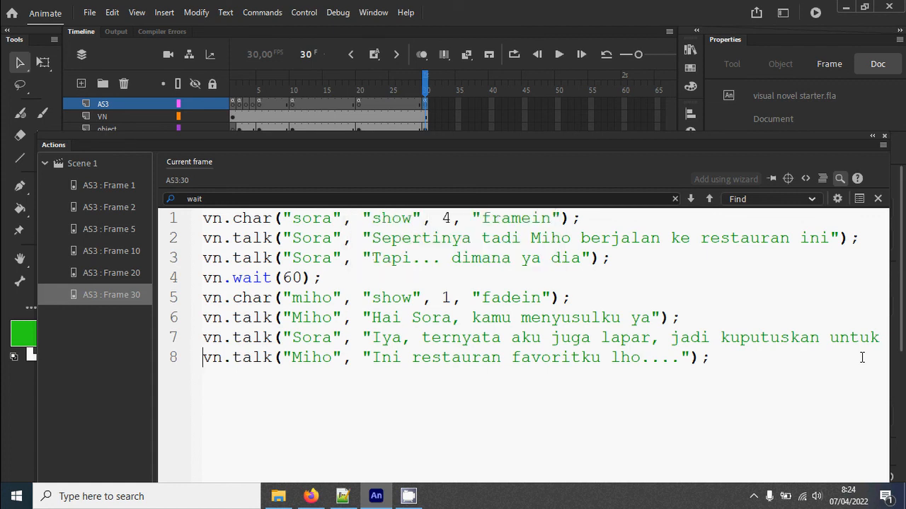
# Test the movie, start the game and advance through the opening dialogue to Miho's lunch question
pyautogui.hotkey('ctrl', 'Return')
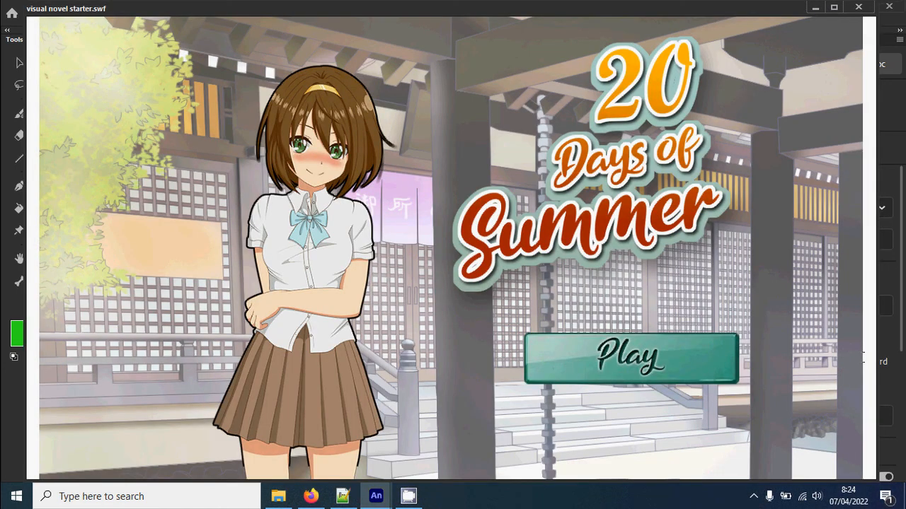
pyautogui.click(699, 362)
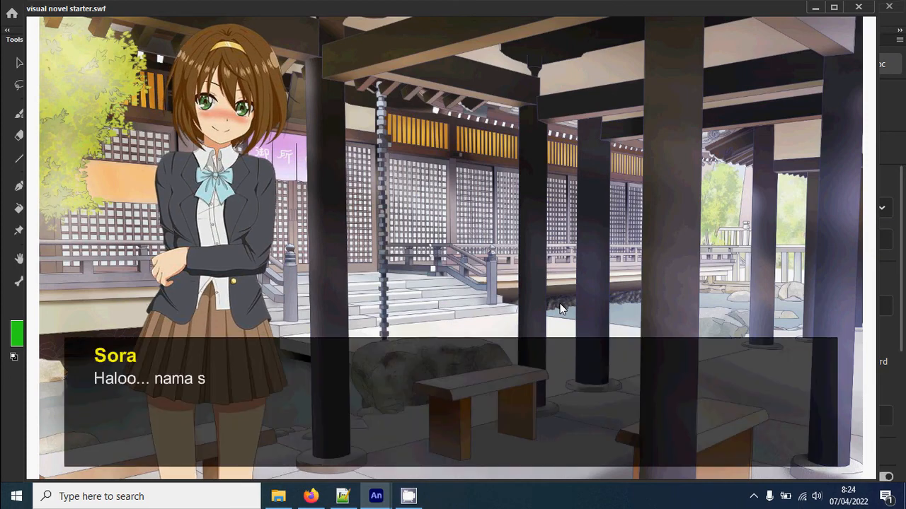
pyautogui.click(559, 309)
pyautogui.click(560, 309)
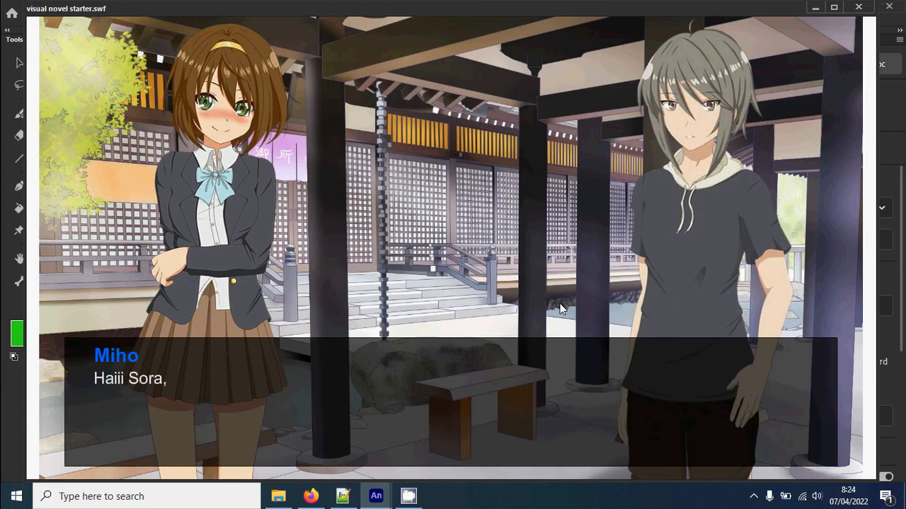
pyautogui.click(560, 310)
pyautogui.click(559, 309)
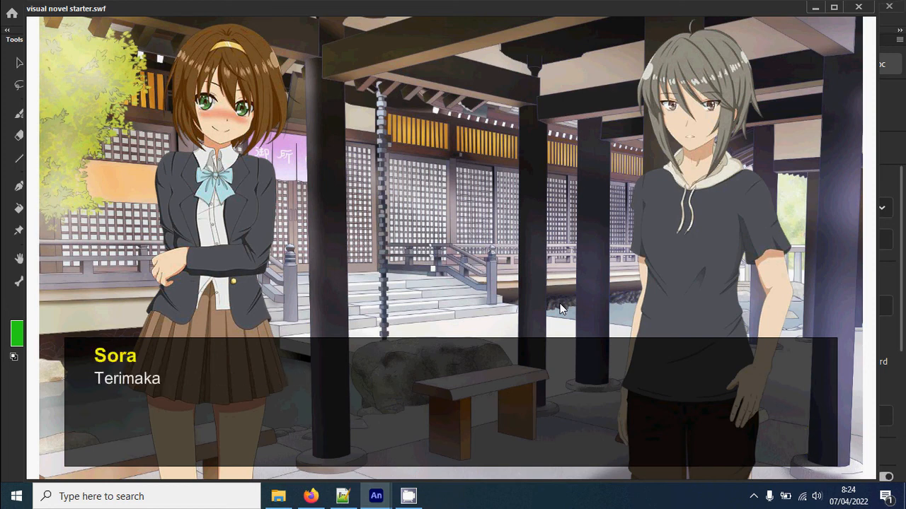
pyautogui.click(559, 309)
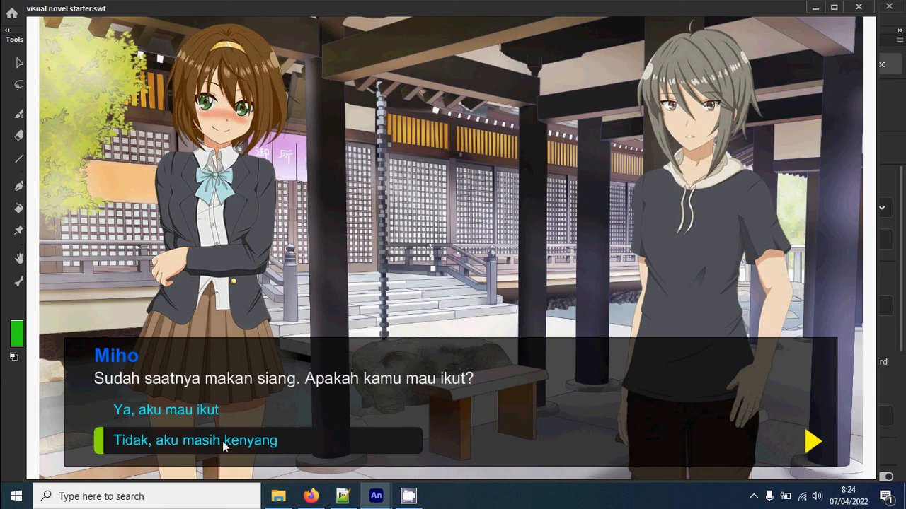
# Answer "Tidak, aku masih kenyang" and advance through that answer's dialogue to the restaurant scene
pyautogui.click(266, 441)
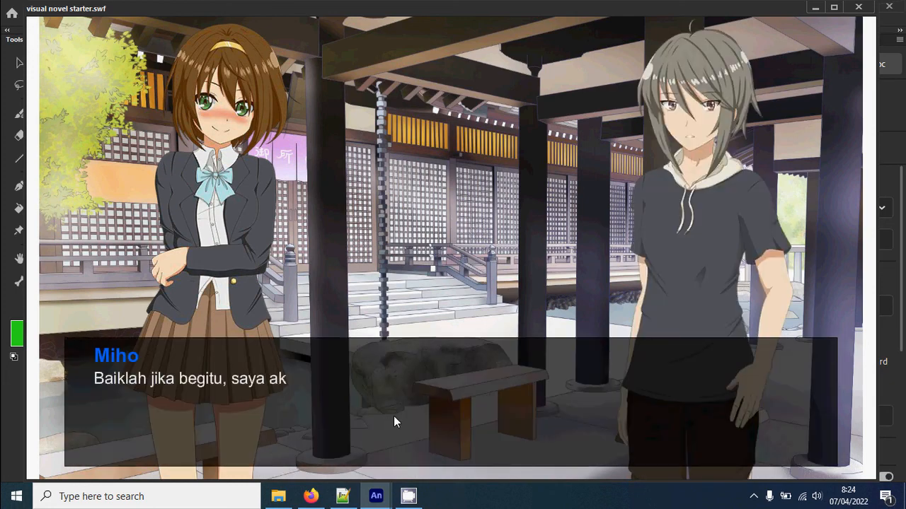
pyautogui.click(557, 400)
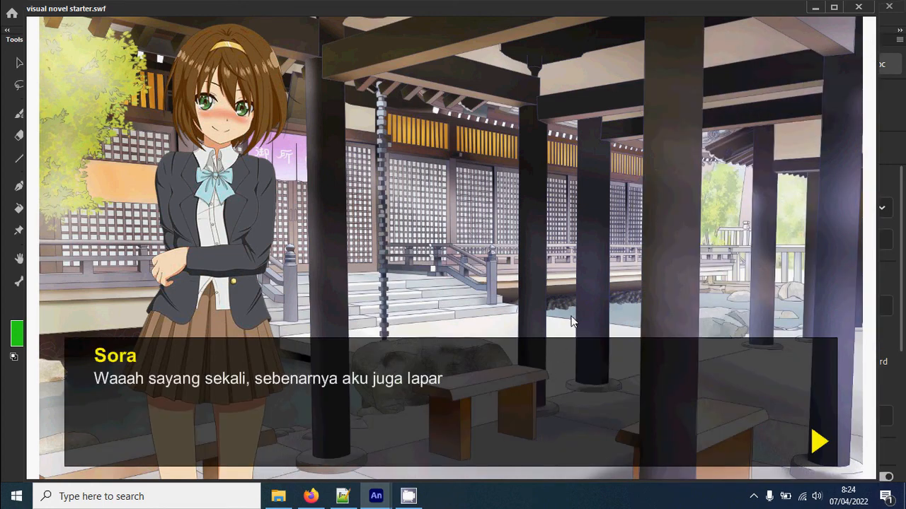
pyautogui.click(574, 380)
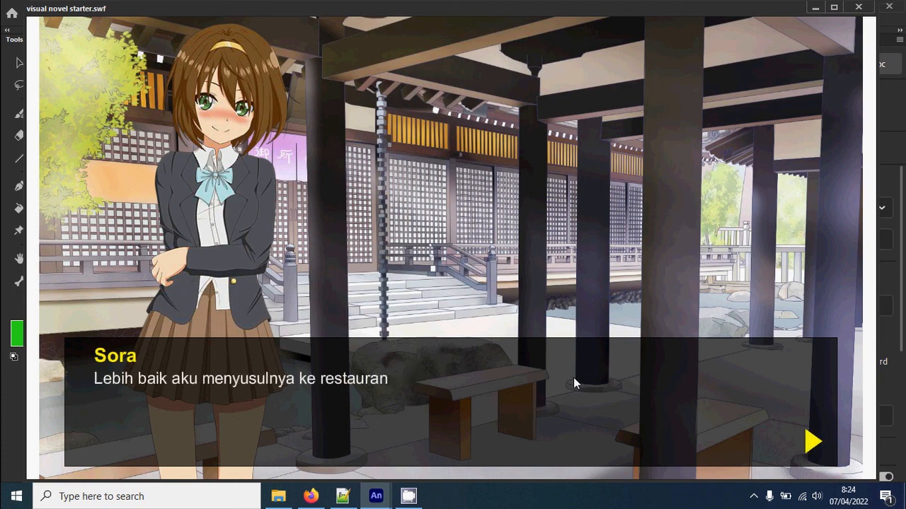
pyautogui.click(574, 380)
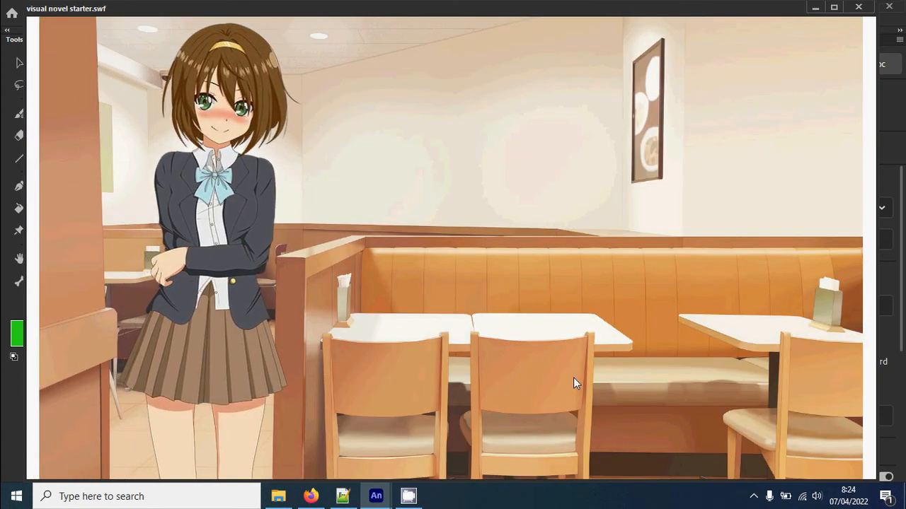
# Play through the restaurant conversation between Sora and Miho to its last line
pyautogui.click(560, 432)
pyautogui.click(559, 431)
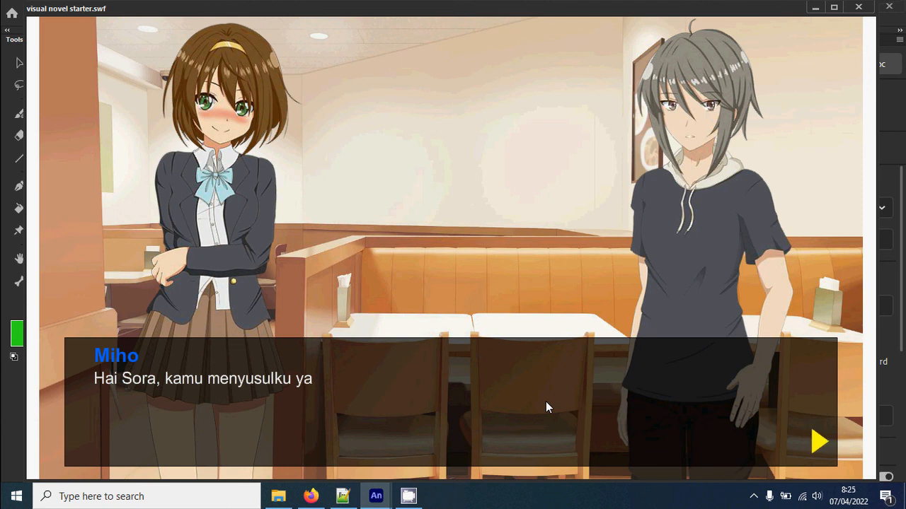
pyautogui.click(549, 407)
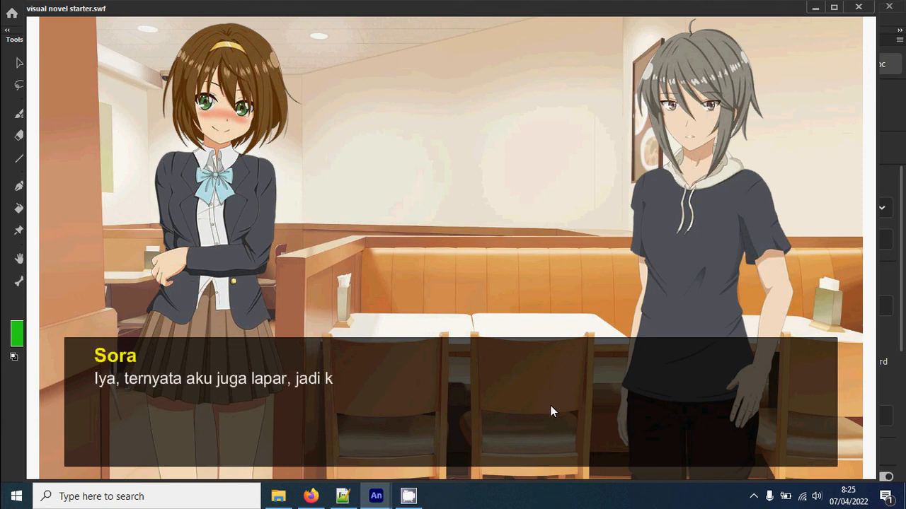
pyautogui.click(551, 411)
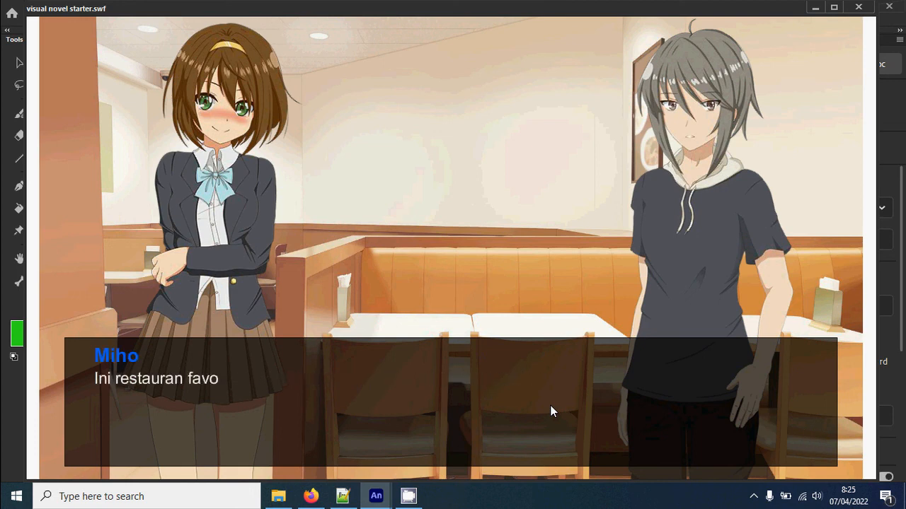
pyautogui.click(552, 410)
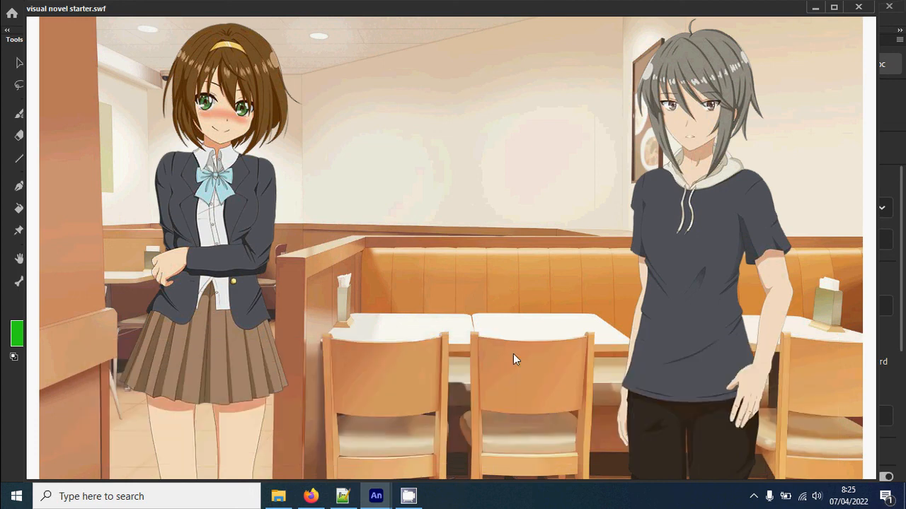